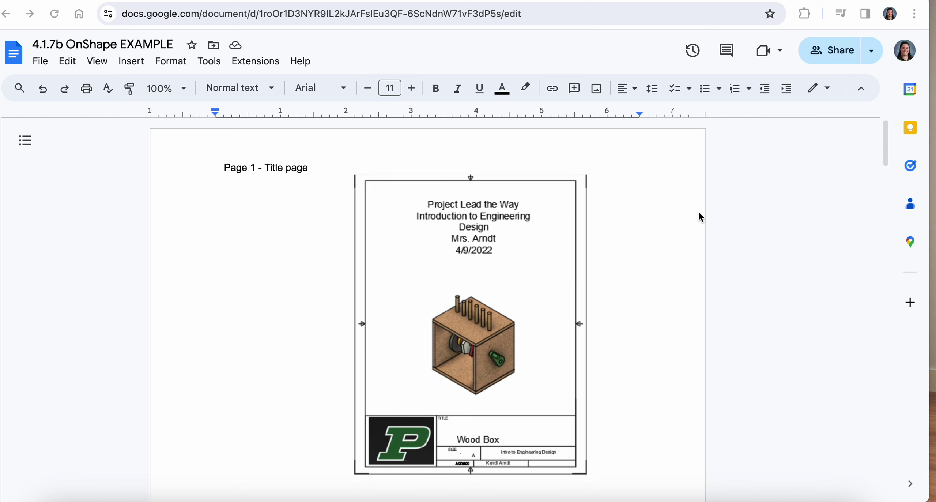
# Switch to the Onshape Parametric Cams document and create a drawing from the PHS Drawing.dwt template with no views.
pyautogui.click(815, 2)
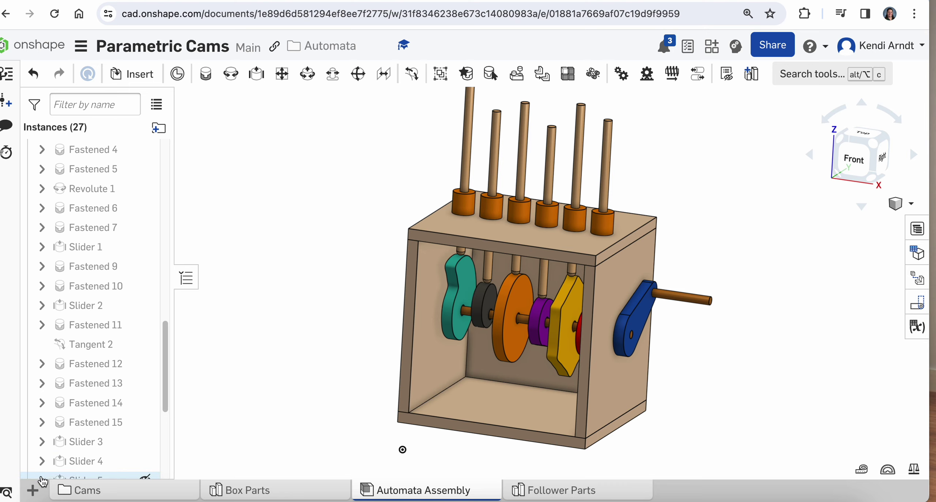
pyautogui.click(33, 490)
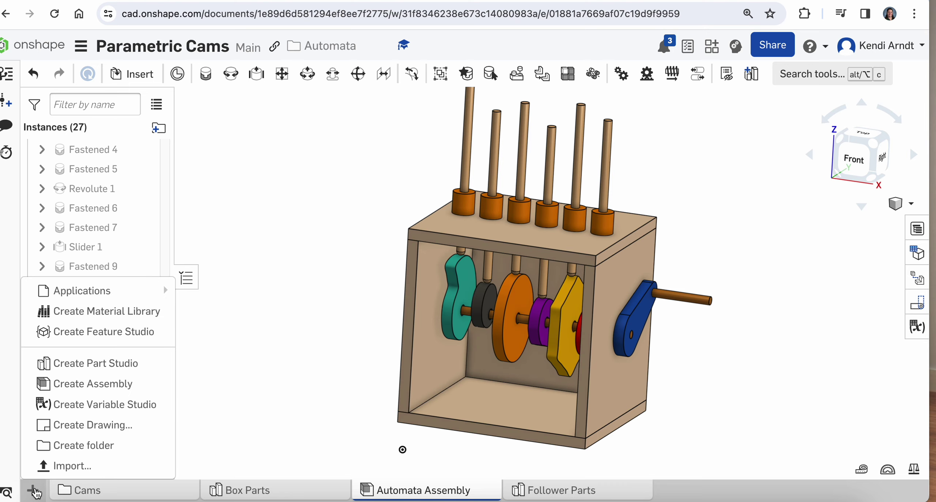
pyautogui.click(59, 427)
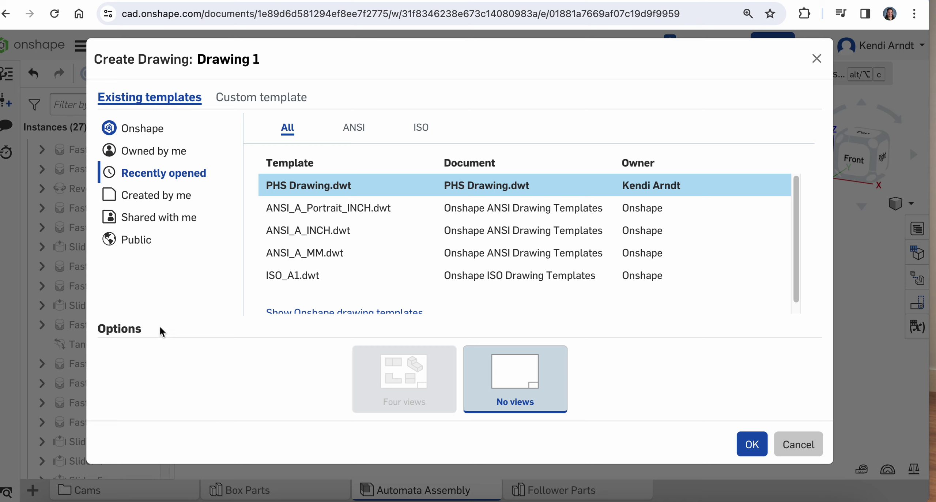
pyautogui.click(173, 197)
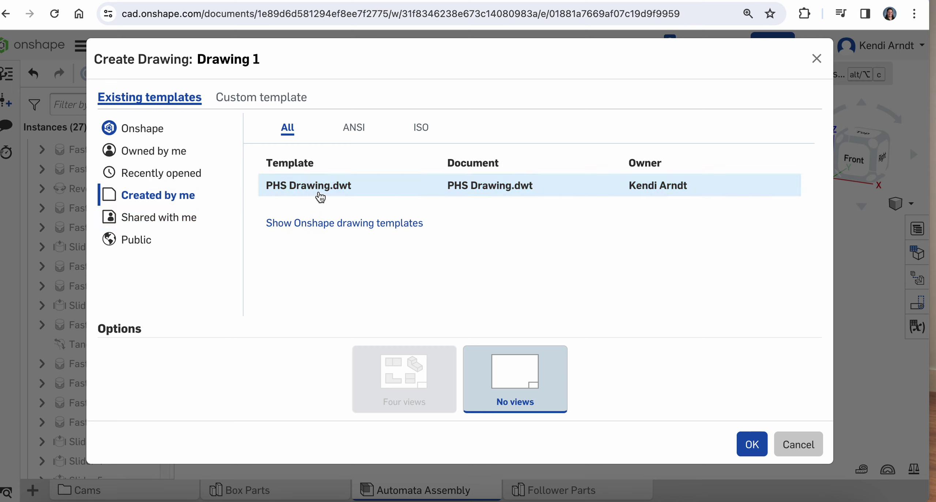
pyautogui.click(318, 199)
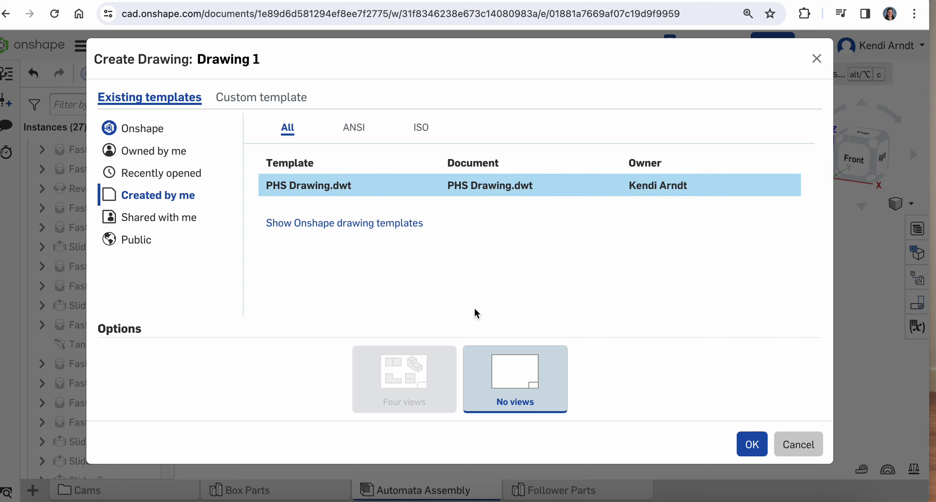
pyautogui.click(752, 443)
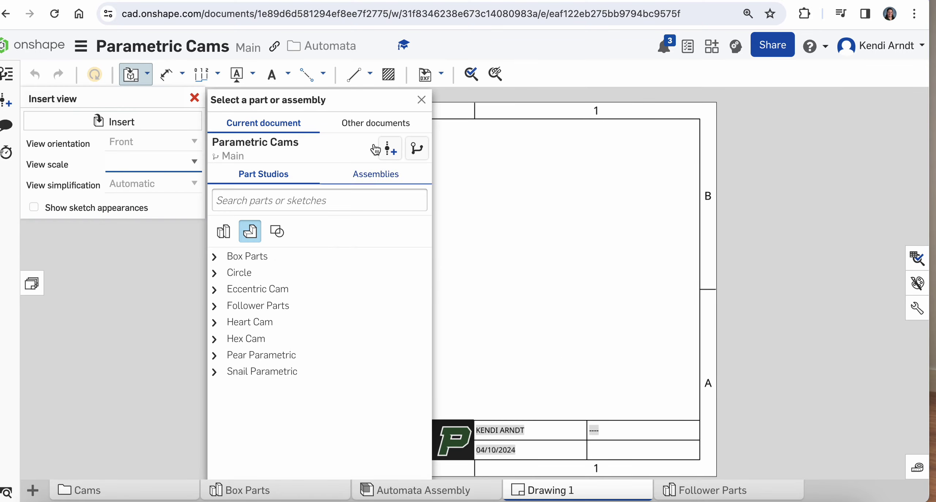
# Insert an isometric view of the Automata Assembly near the middle of the drawing sheet.
pyautogui.moveTo(353, 109)
pyautogui.mouseDown()
pyautogui.moveTo(322, 109)
pyautogui.moveTo(693, 142)
pyautogui.moveTo(861, 142)
pyautogui.moveTo(844, 140)
pyautogui.mouseUp()
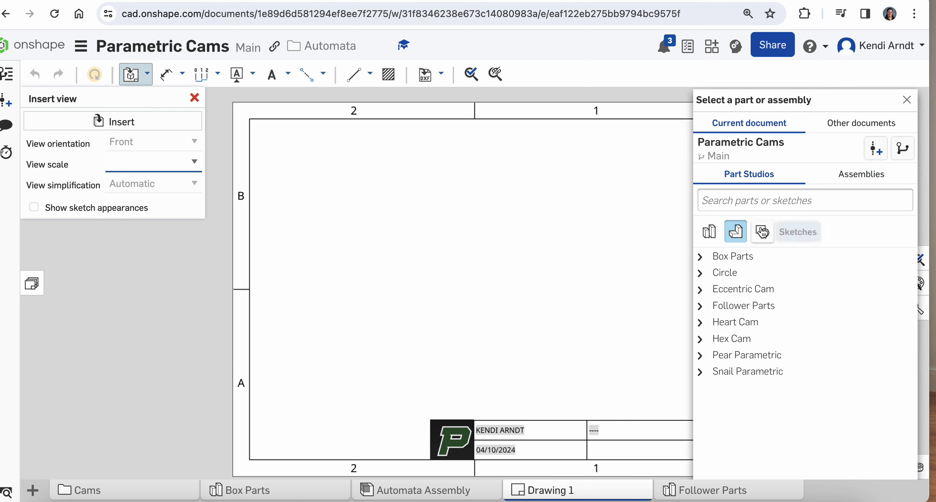
pyautogui.click(847, 177)
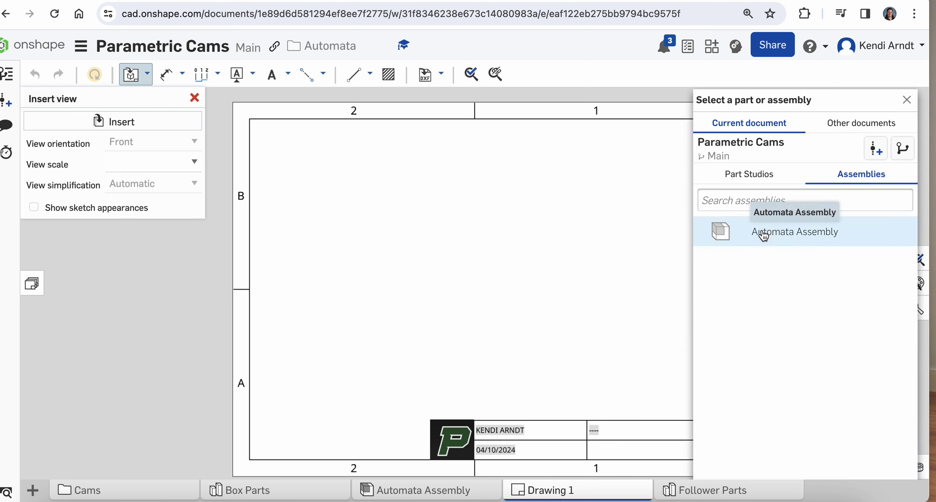
pyautogui.click(733, 235)
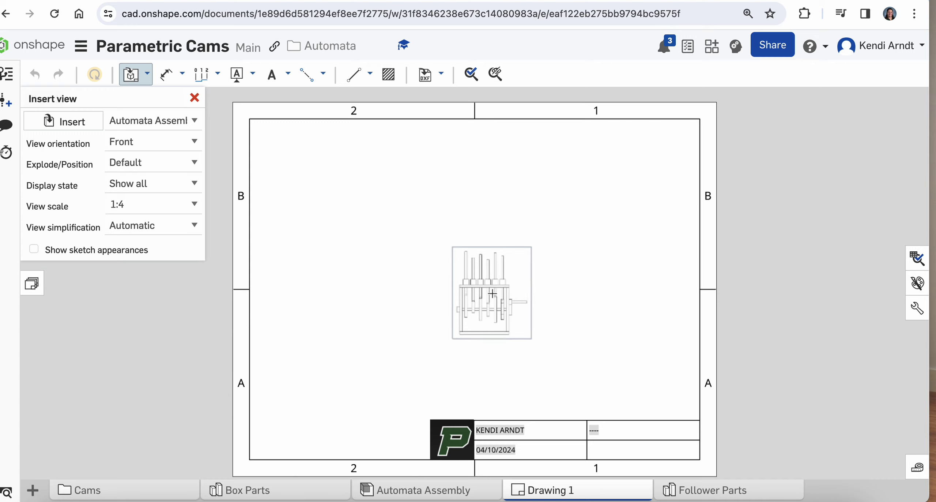
pyautogui.click(200, 149)
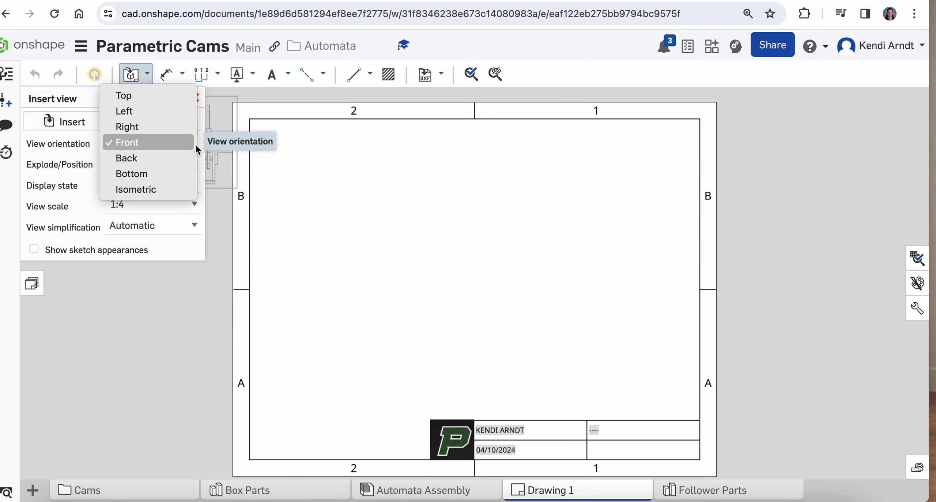
pyautogui.click(170, 189)
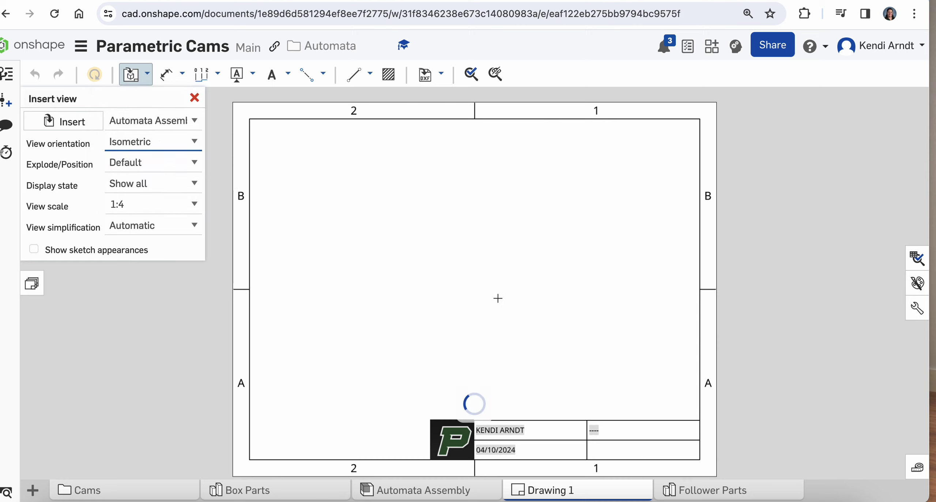
pyautogui.click(469, 294)
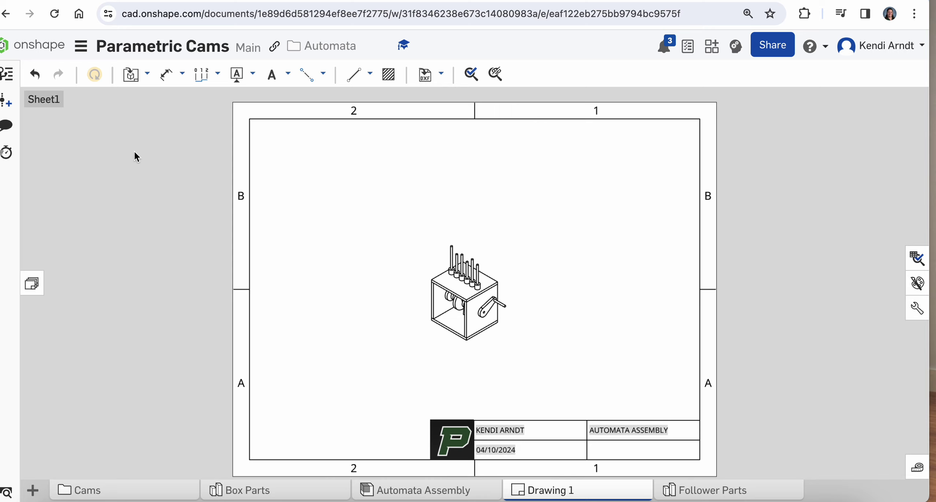
# Change the drawing sheet size to A Portrait.
pyautogui.rightClick(587, 225)
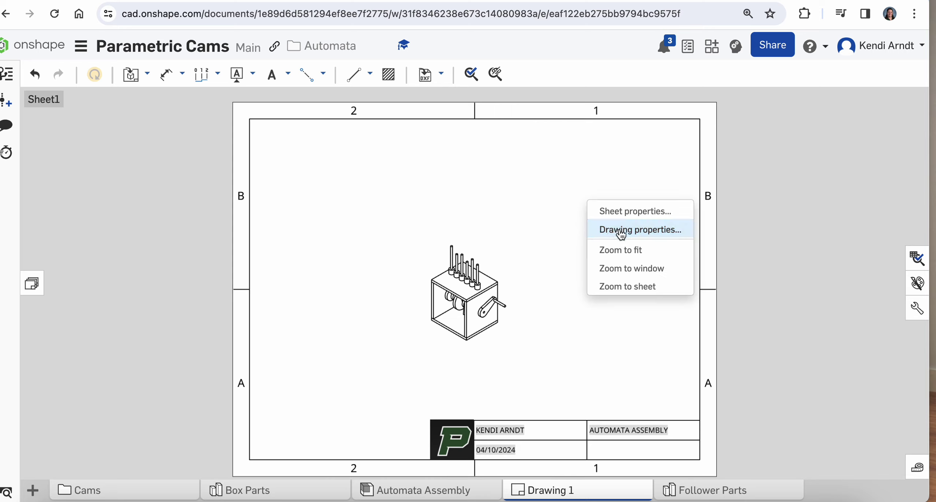
pyautogui.click(617, 212)
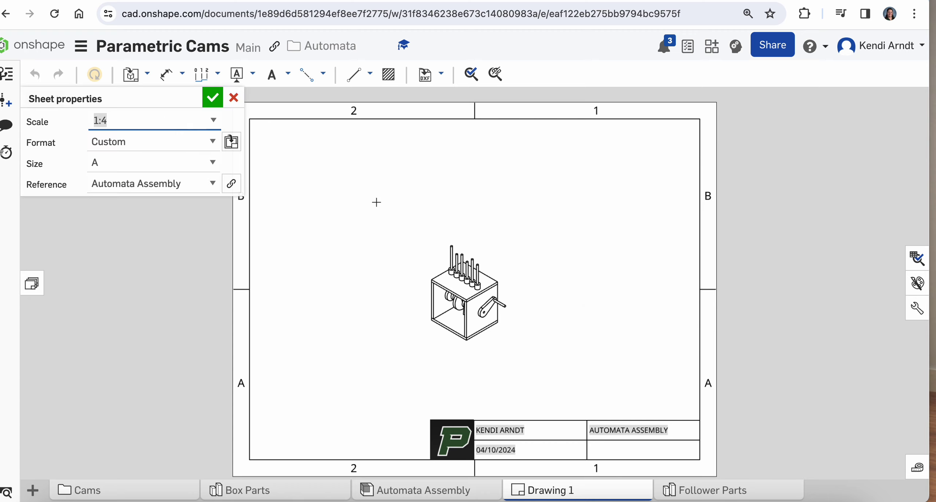
pyautogui.click(185, 169)
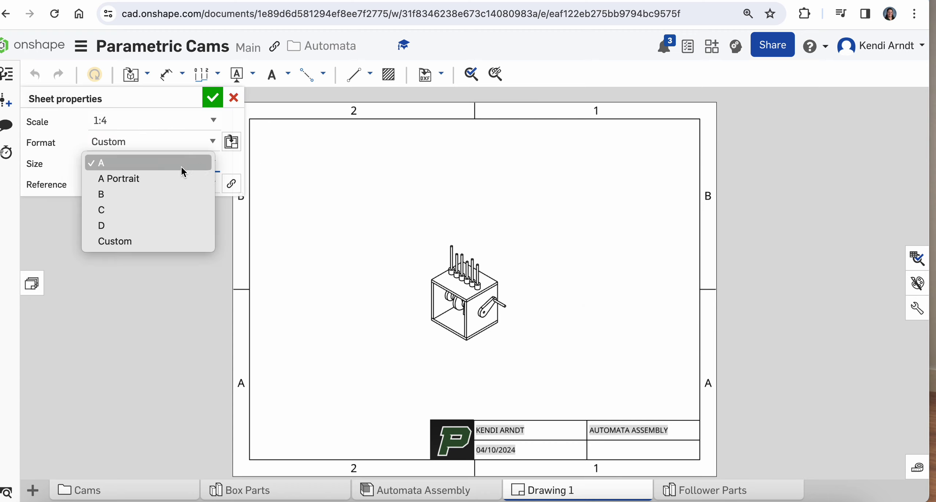
pyautogui.click(151, 176)
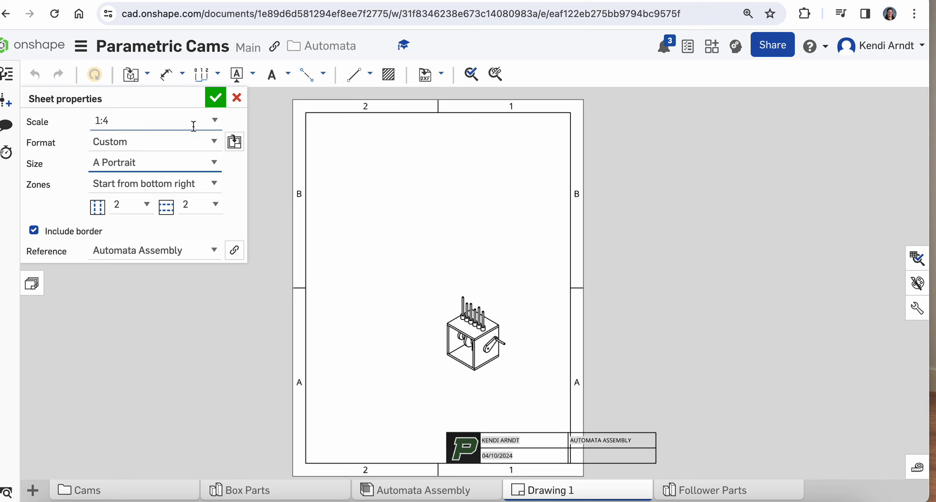
pyautogui.click(215, 97)
# Move the title block and logo together inside the border's lower corner, and shift the isometric view toward the sheet's centre.
pyautogui.moveTo(462, 451); pyautogui.dragTo(363, 446)
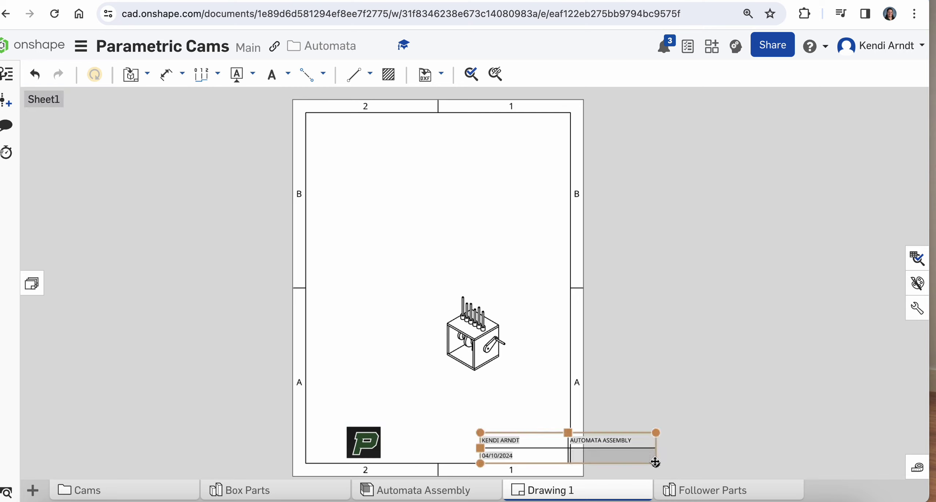
pyautogui.moveTo(656, 462); pyautogui.dragTo(571, 464)
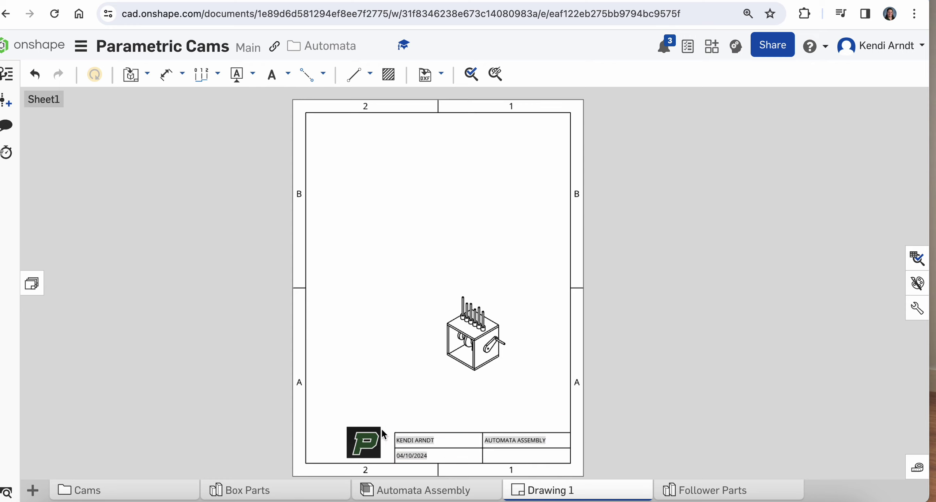
pyautogui.moveTo(365, 437); pyautogui.dragTo(384, 443)
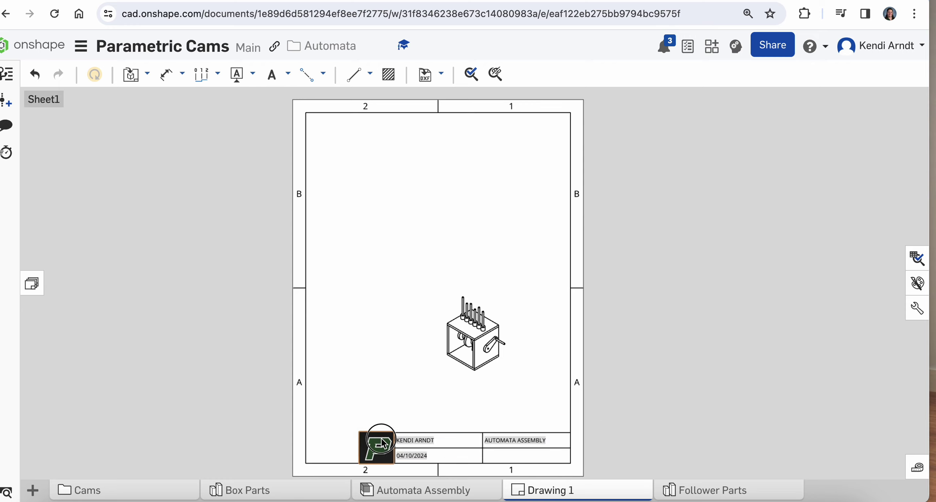
pyautogui.moveTo(459, 348)
pyautogui.mouseDown()
pyautogui.moveTo(427, 321)
pyautogui.moveTo(435, 316)
pyautogui.mouseUp()
pyautogui.doubleClick(435, 315)
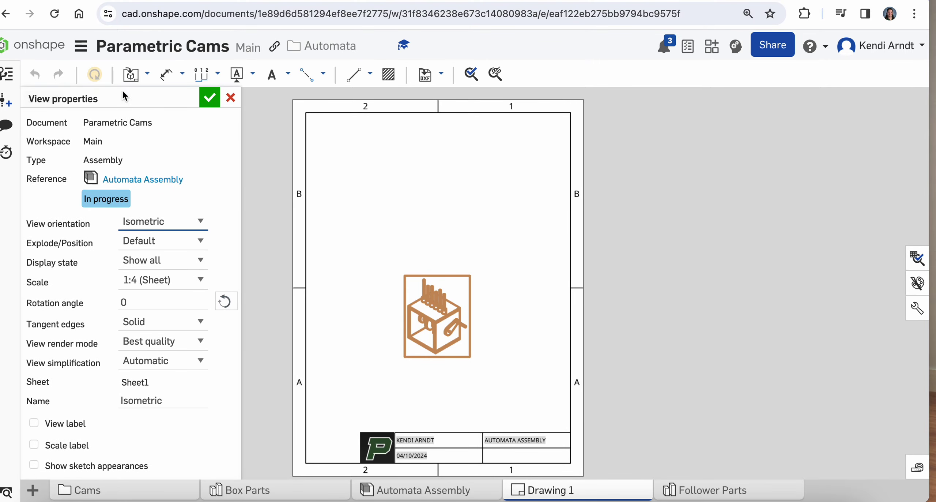
pyautogui.moveTo(147, 106)
pyautogui.mouseDown()
pyautogui.moveTo(665, 154)
pyautogui.moveTo(730, 123)
pyautogui.mouseUp()
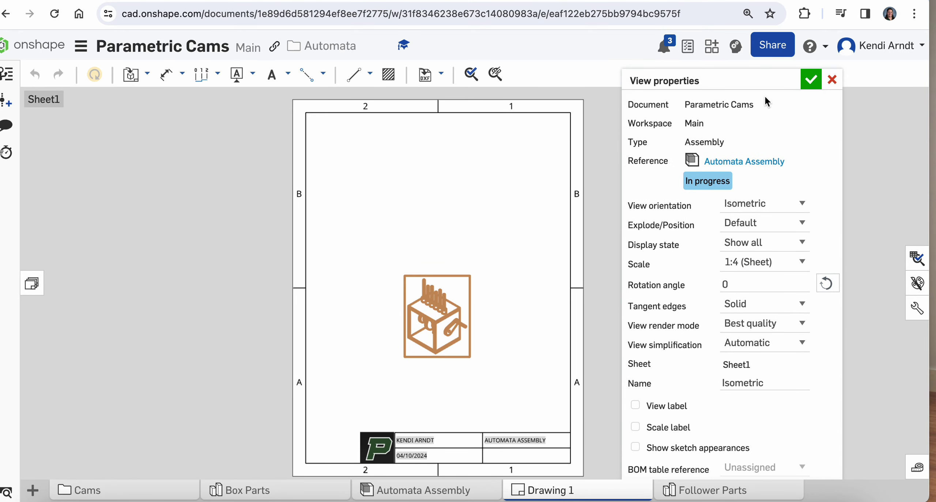
pyautogui.click(832, 80)
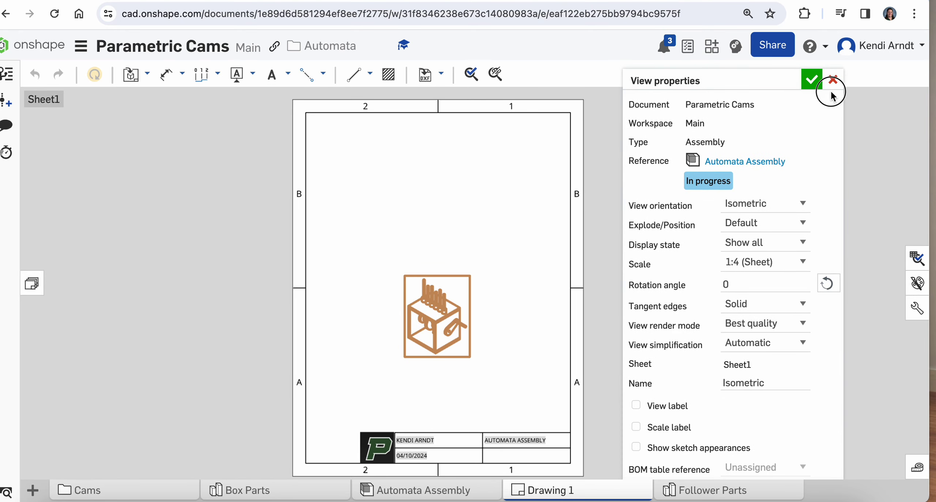
# Set the isometric view's scale to 1:2 after trying 1:1, and move the enlarged view slightly up on the sheet.
pyautogui.rightClick(428, 313)
pyautogui.moveTo(481, 99)
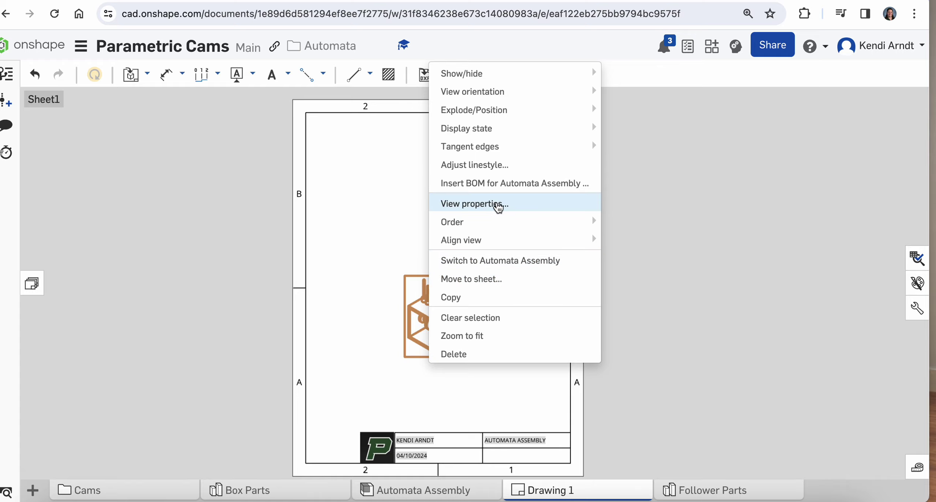
pyautogui.click(502, 205)
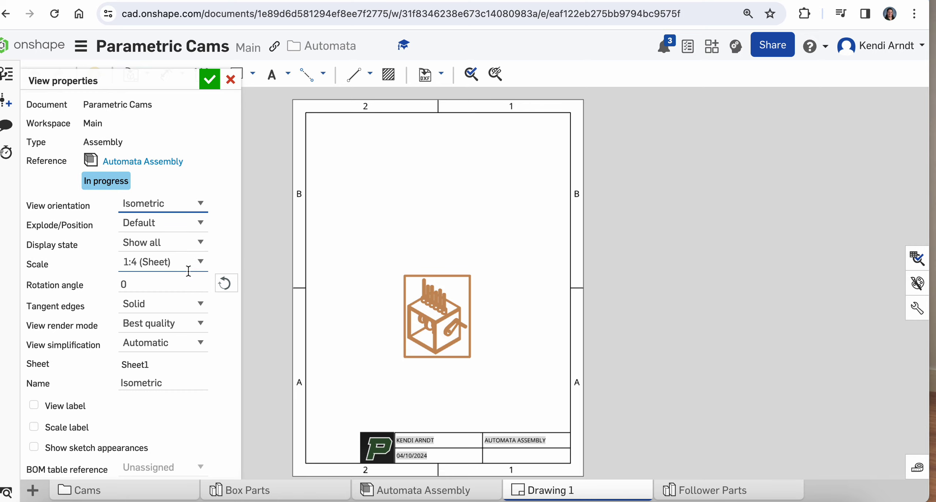
pyautogui.click(200, 276)
pyautogui.click(203, 280)
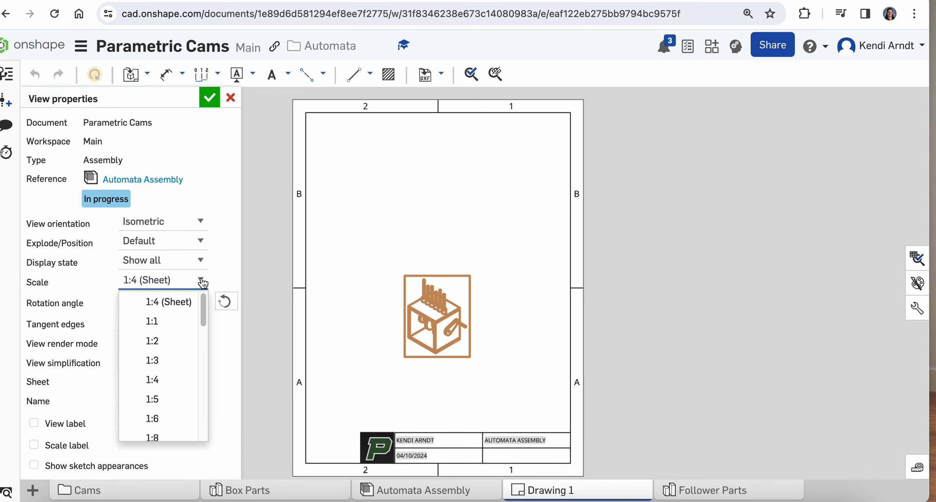
pyautogui.click(178, 321)
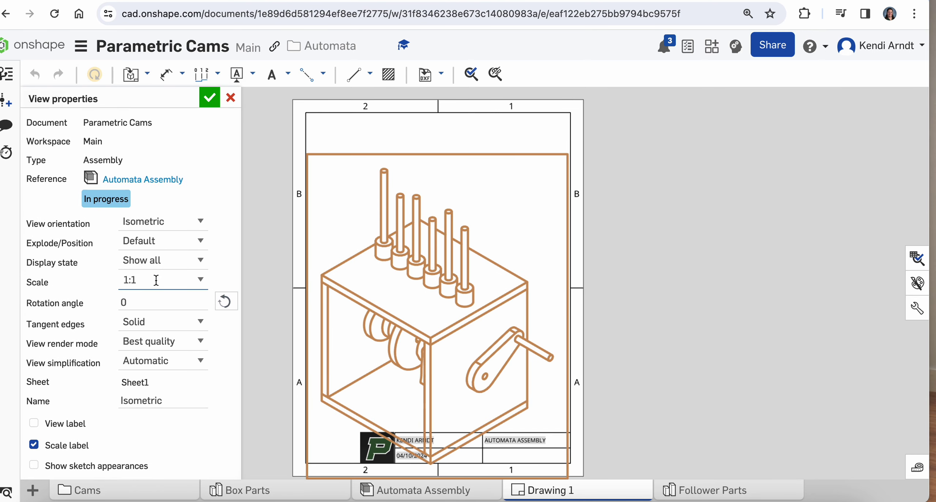
pyautogui.write('1')
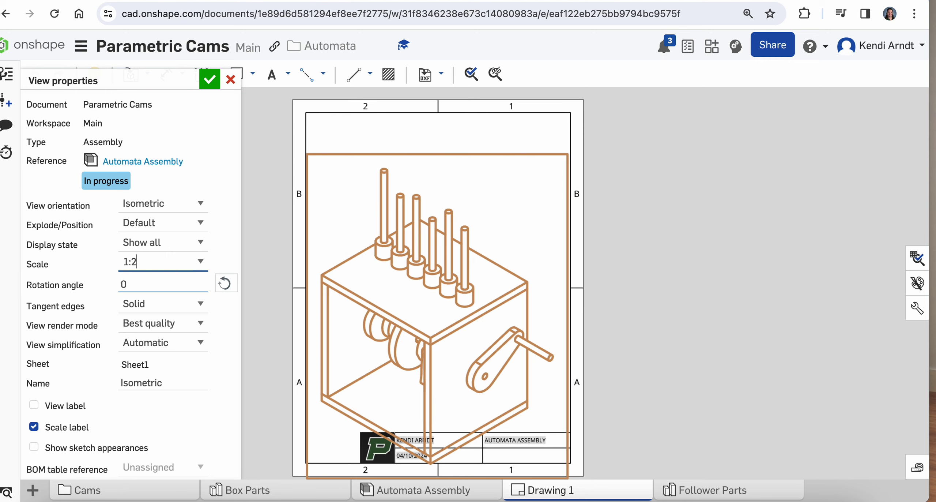
pyautogui.press('Return')
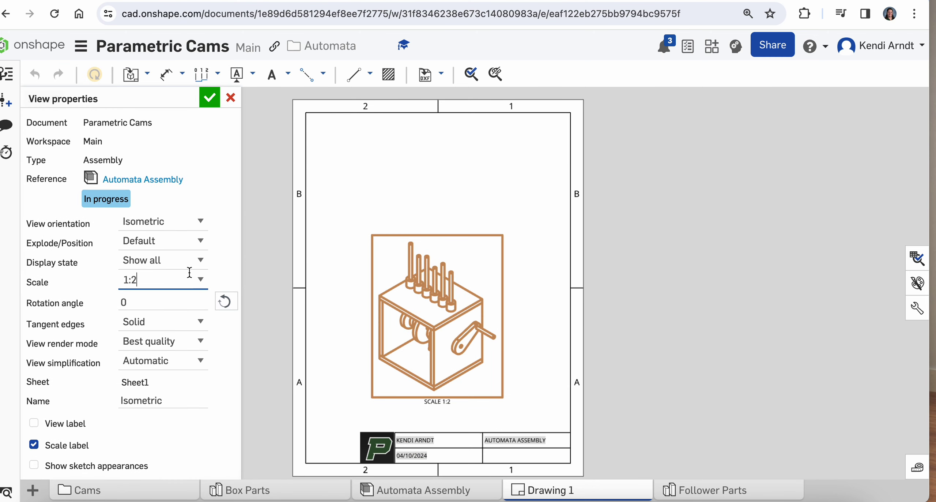
pyautogui.click(211, 98)
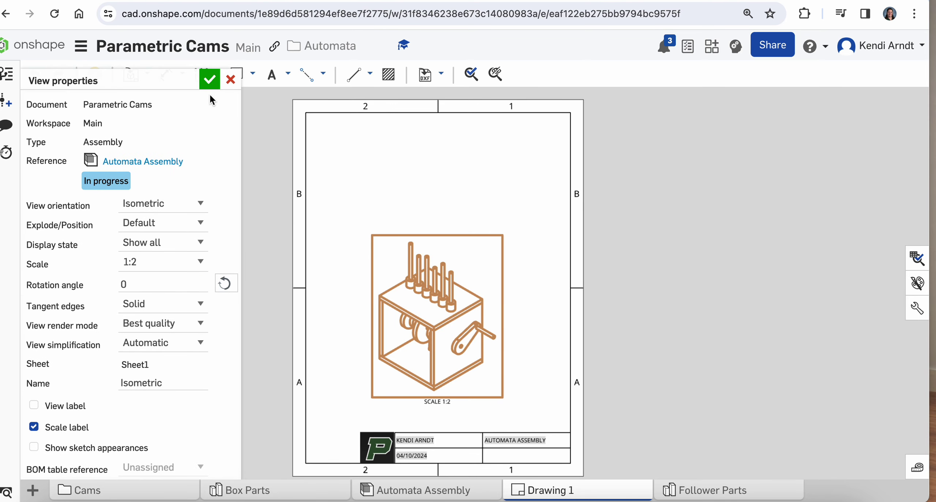
pyautogui.click(209, 83)
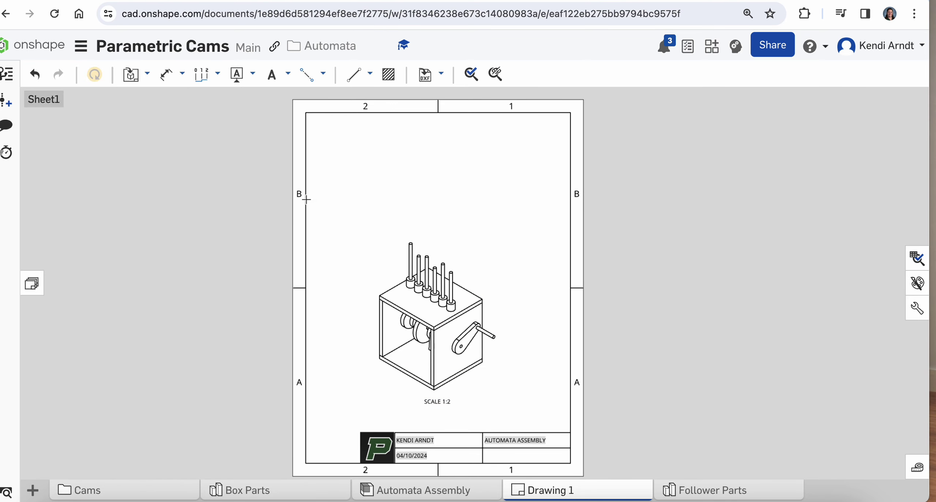
pyautogui.moveTo(425, 385); pyautogui.dragTo(432, 370)
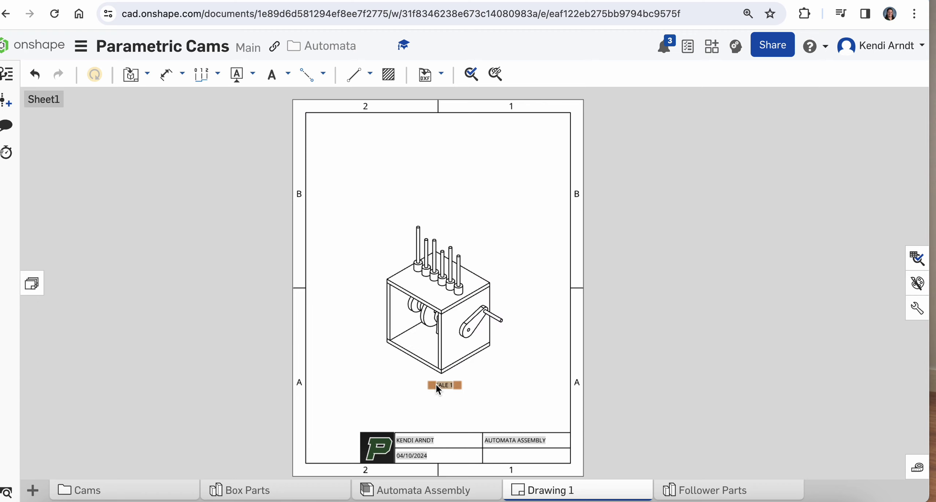
# Remove the scale label below the isometric view and display the view shaded.
pyautogui.rightClick(470, 326)
pyautogui.moveTo(550, 75)
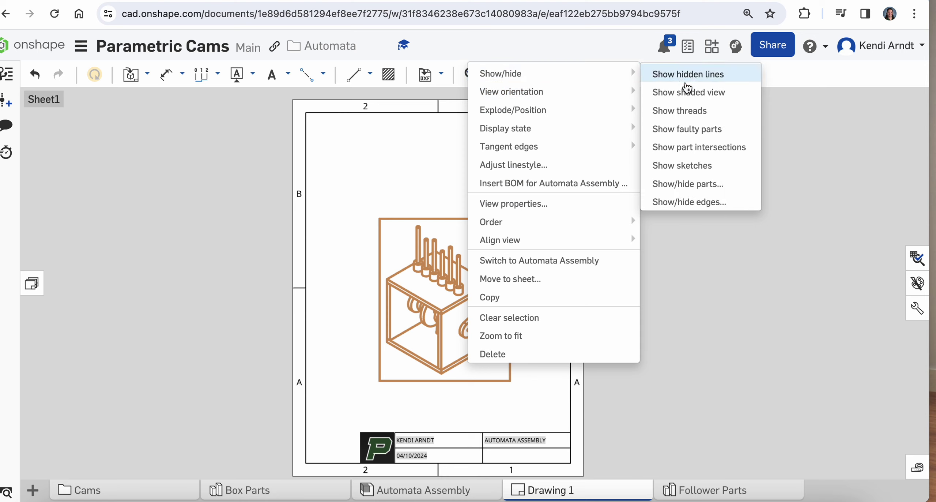
pyautogui.click(702, 110)
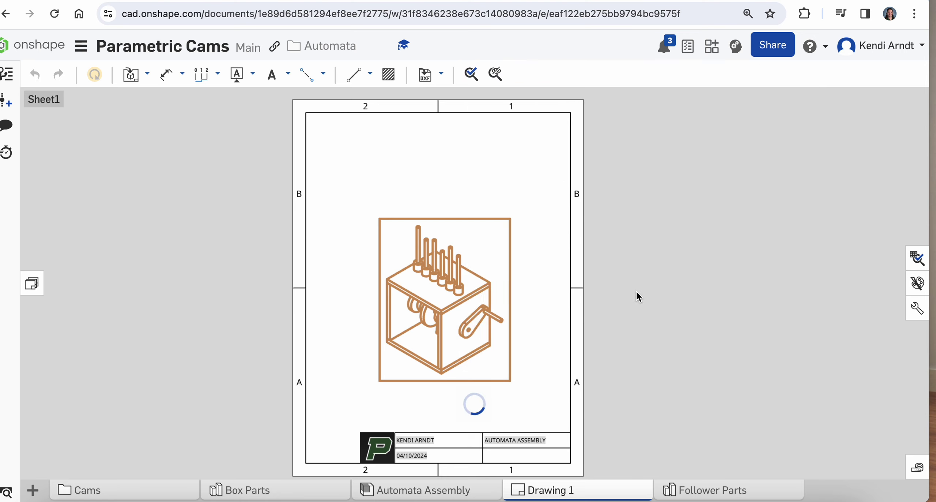
pyautogui.scroll(3, 468, 349)
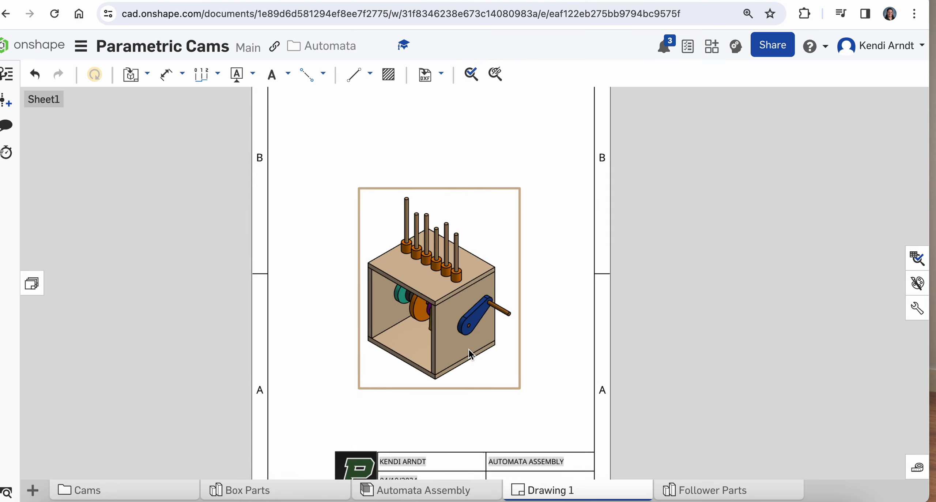
pyautogui.scroll(-3, 468, 349)
# Place a note above the isometric view near the sheet's upper edge and set its text height to 0.22.
pyautogui.click(272, 74)
pyautogui.click(352, 174)
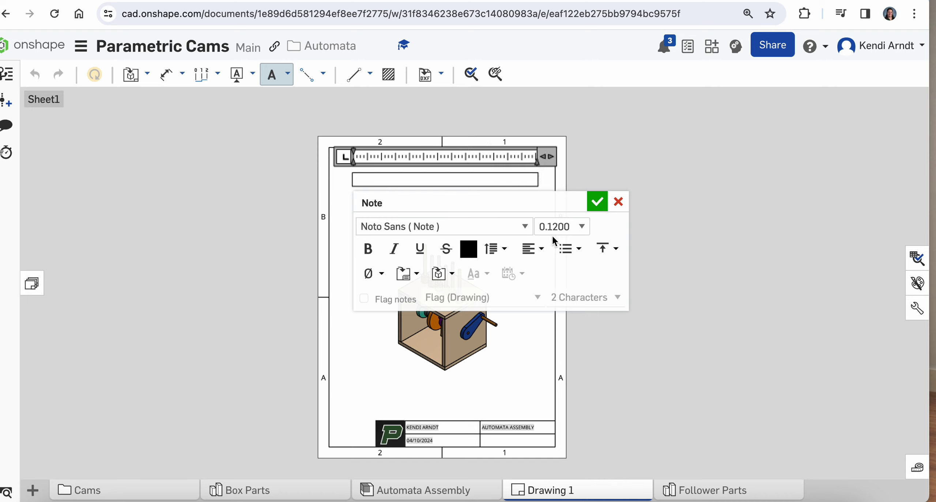
pyautogui.click(572, 228)
pyautogui.moveTo(569, 226); pyautogui.dragTo(539, 226)
pyautogui.scroll(2, 668, 274)
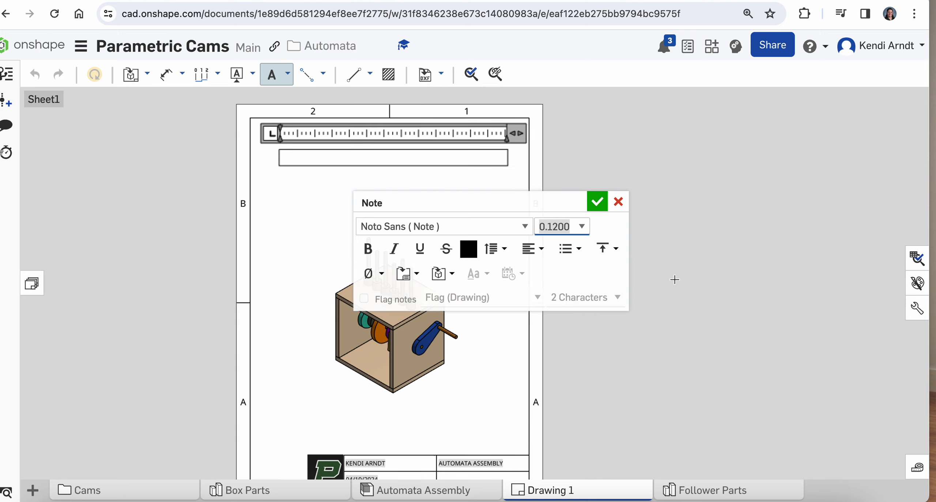
pyautogui.write('.22')
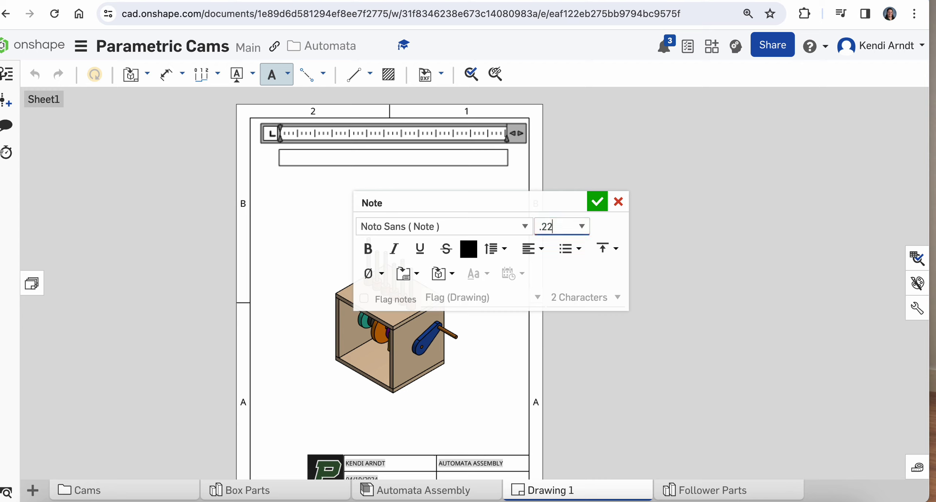
pyautogui.press('Return')
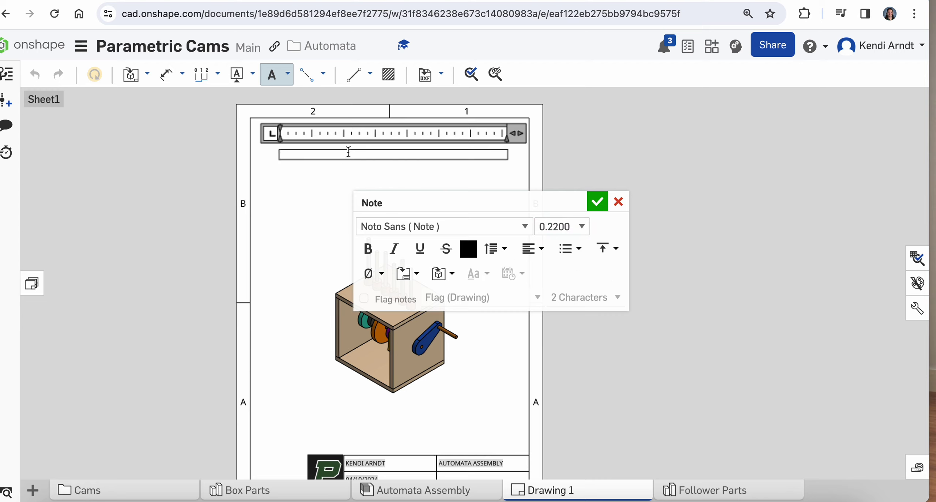
# Check the title wording in the Google Docs example and enter "Project Lead the Way" and "Intro to Engineering Design" as the note's first two lines.
pyautogui.hotkey('ctrl', 'Tab')
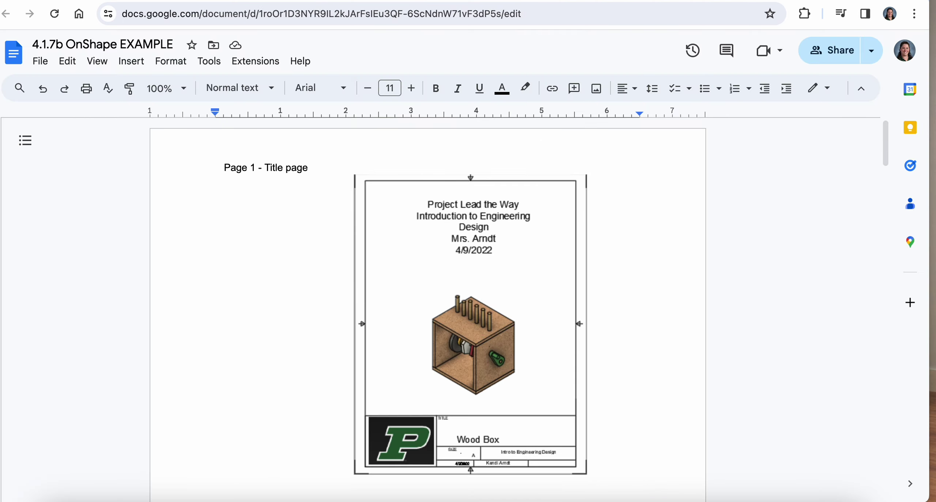
pyautogui.hotkey('ctrl', 'shift', 'Tab')
pyautogui.write('Proje')
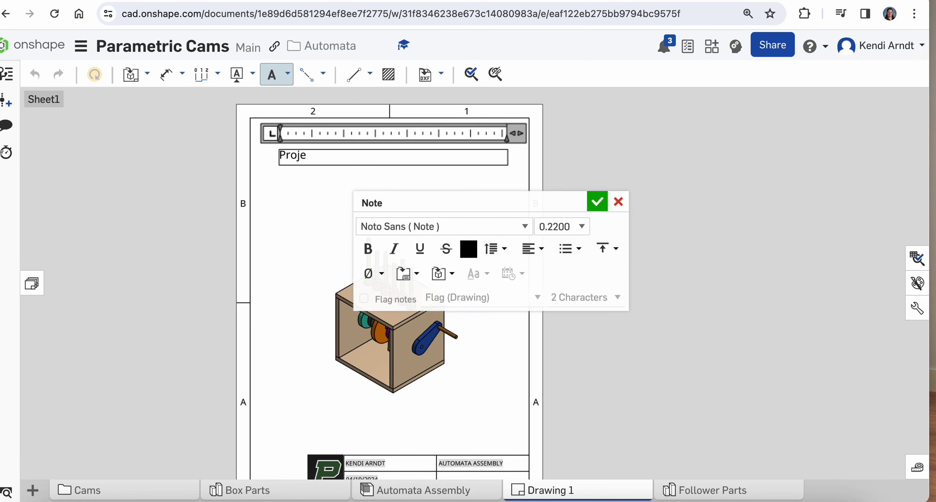
pyautogui.write('ct Lead the Way')
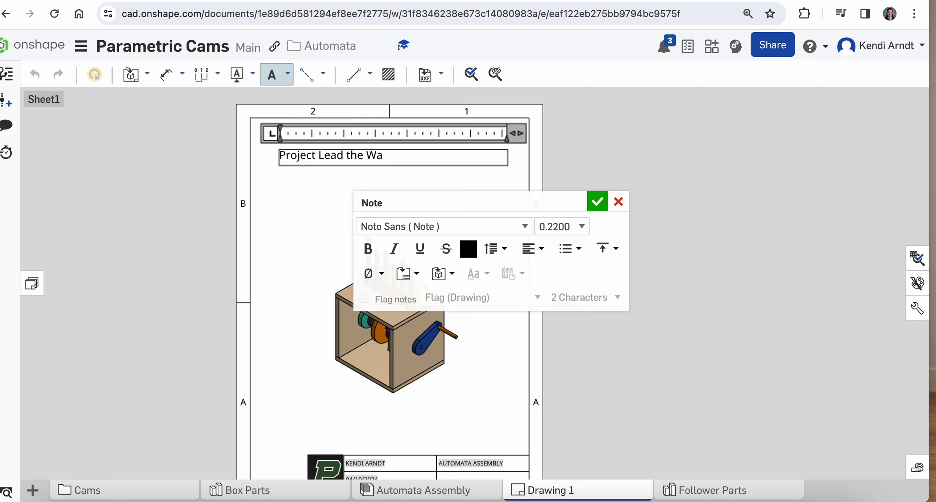
pyautogui.hotkey('ctrl', 'Tab')
pyautogui.click(809, 2)
pyautogui.write('Way')
pyautogui.press('Return')
pyautogui.write('Intro t')
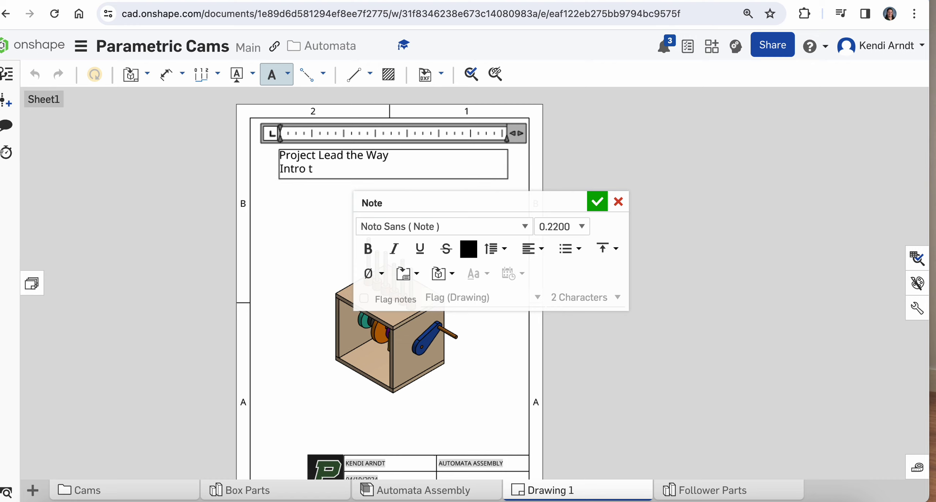
pyautogui.write('o Engineering Des')
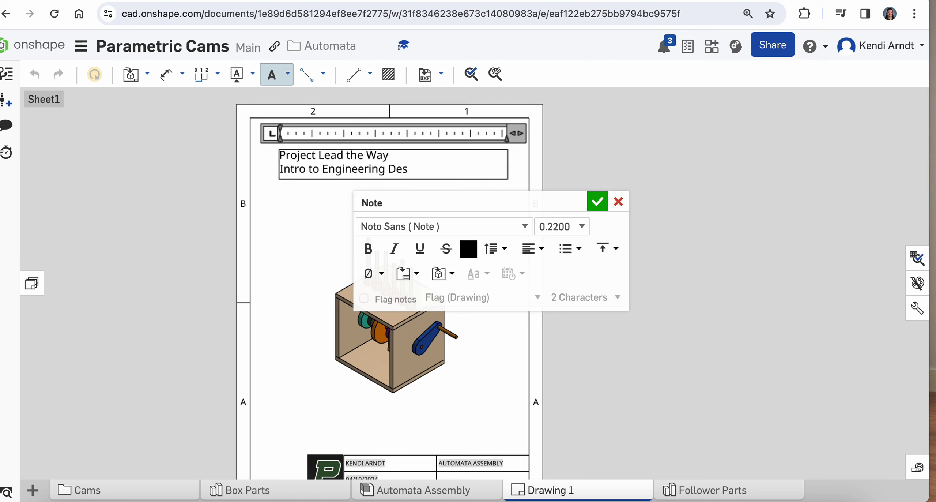
pyautogui.write('ign')
pyautogui.press('Return')
# Check the example document again and add the teacher's name and the date 4/9/2024 as the note's last two lines.
pyautogui.hotkey('alt', 'Tab')
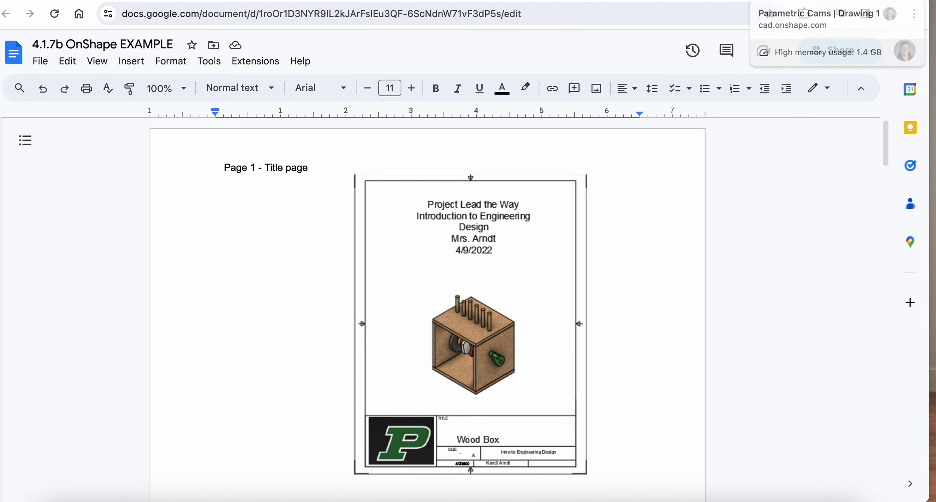
pyautogui.hotkey('alt', 'Tab')
pyautogui.write('Mrs. Arndt')
pyautogui.press('Return')
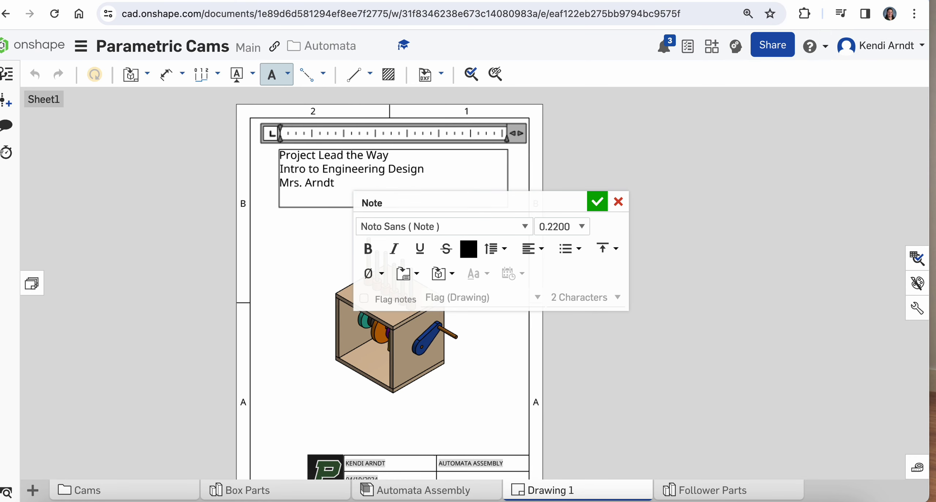
pyautogui.write('4/9/2024')
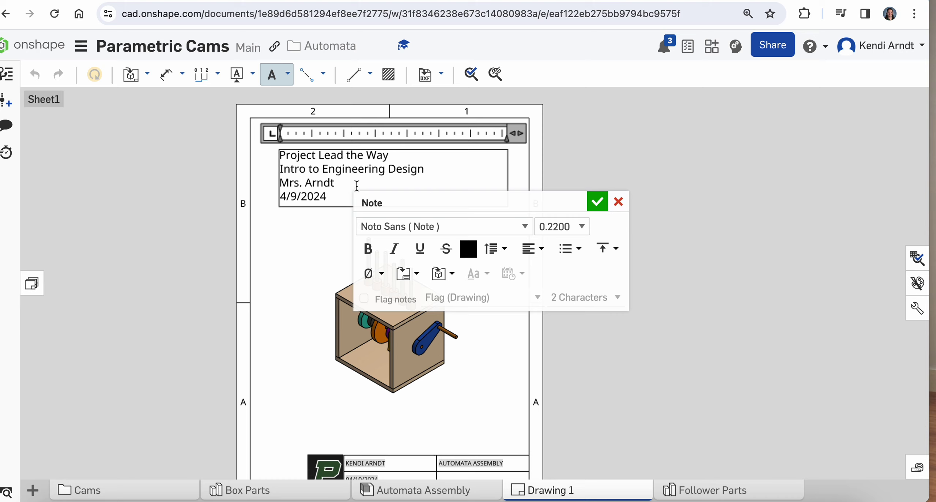
# Centre all four lines of the title note, make them bold, and accept the note.
pyautogui.click(326, 193)
pyautogui.moveTo(326, 193); pyautogui.dragTo(269, 143)
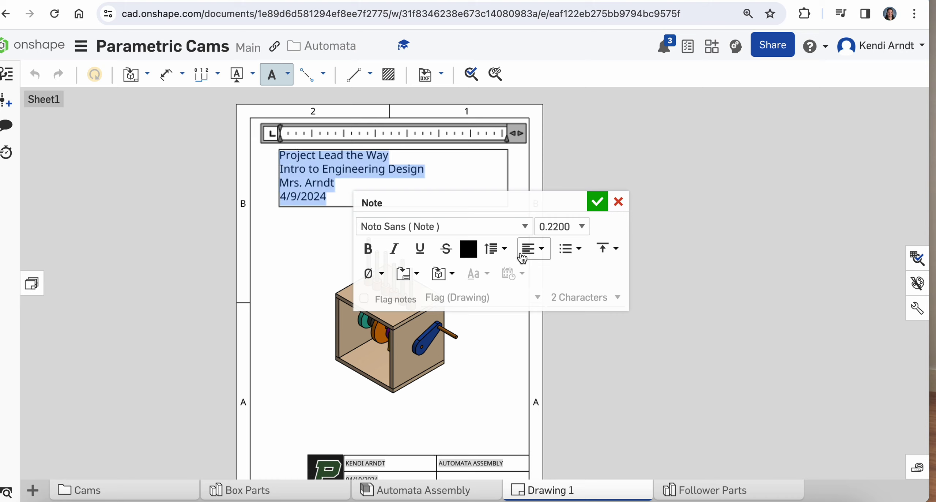
pyautogui.click(533, 250)
pyautogui.click(555, 295)
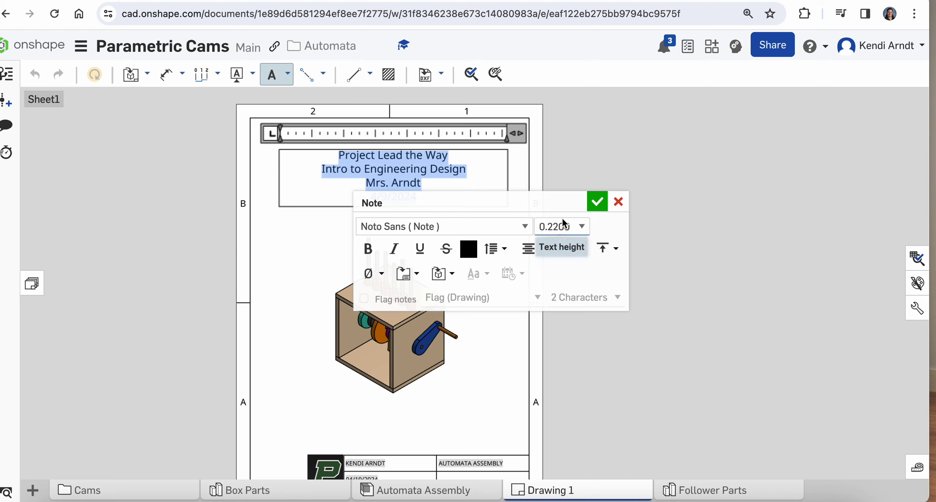
pyautogui.click(369, 248)
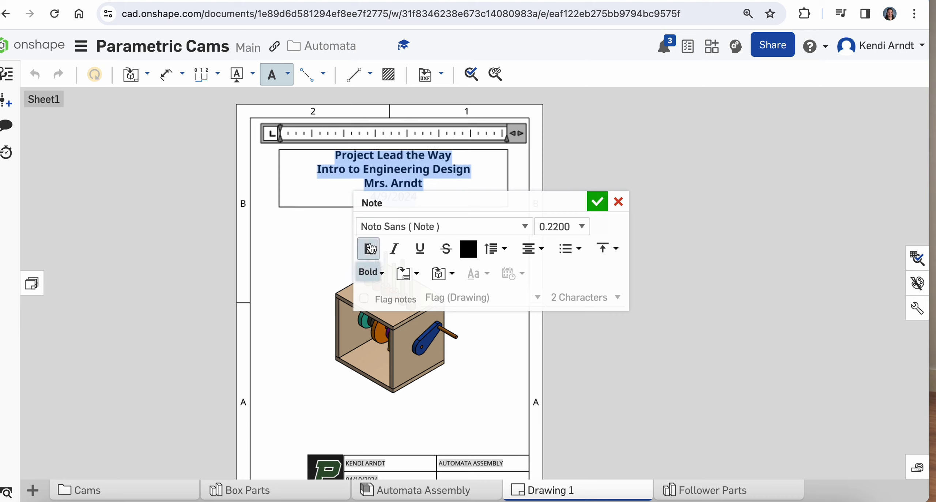
pyautogui.click(594, 206)
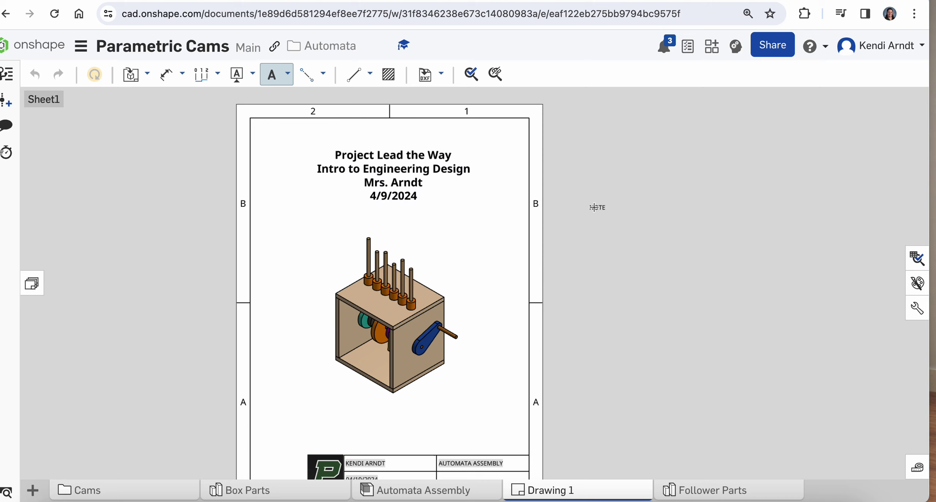
pyautogui.scroll(-3, 658, 252)
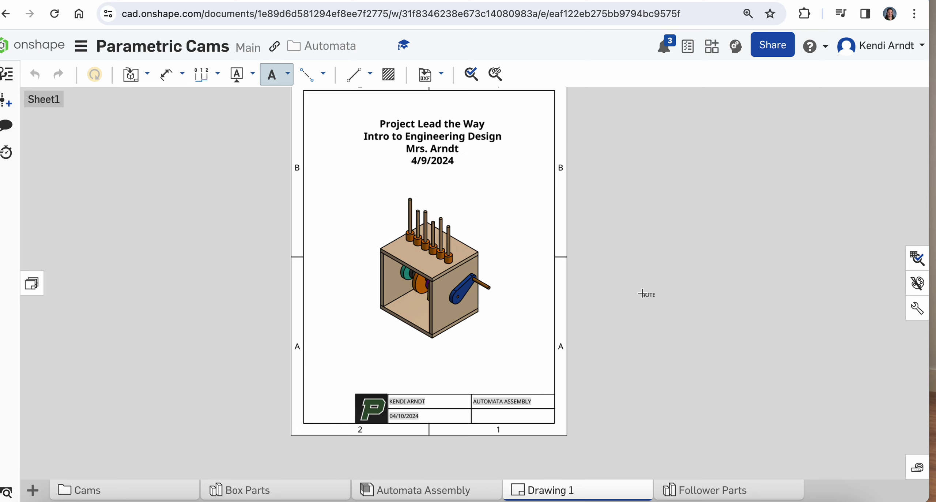
pyautogui.scroll(-3, 642, 294)
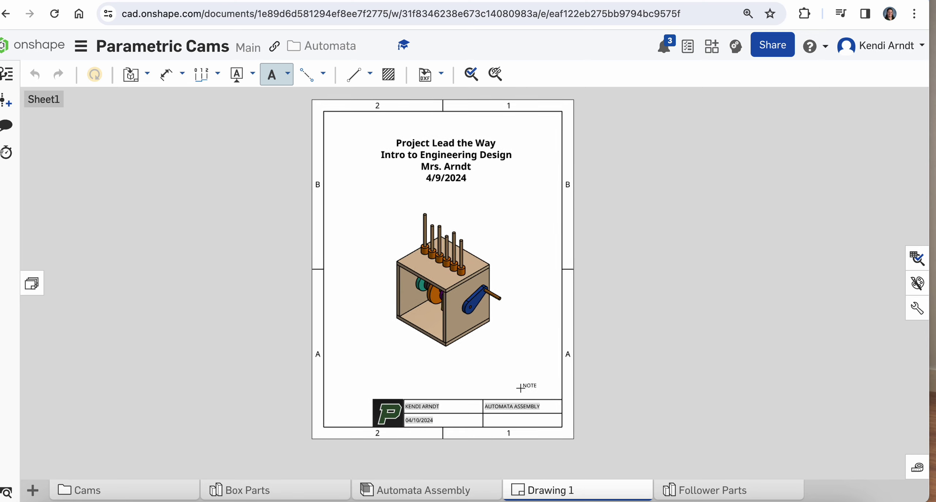
pyautogui.scroll(-1, 378, 359)
pyautogui.scroll(2, 378, 369)
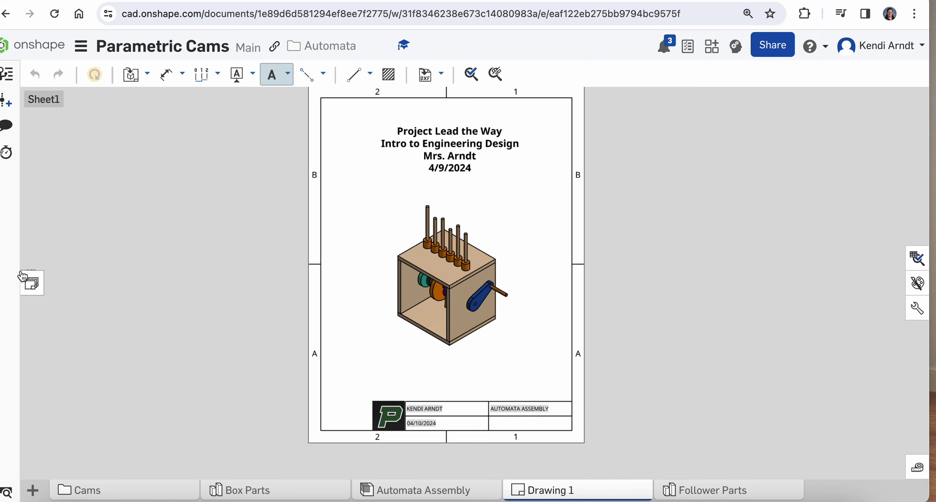
# Show the drawing's sheet list and rename Sheet1 as "Title Page".
pyautogui.click(31, 284)
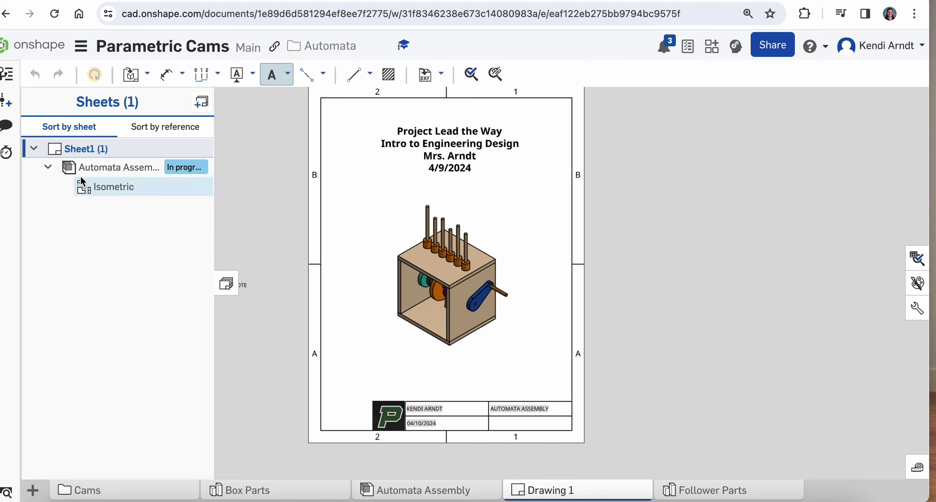
pyautogui.rightClick(101, 169)
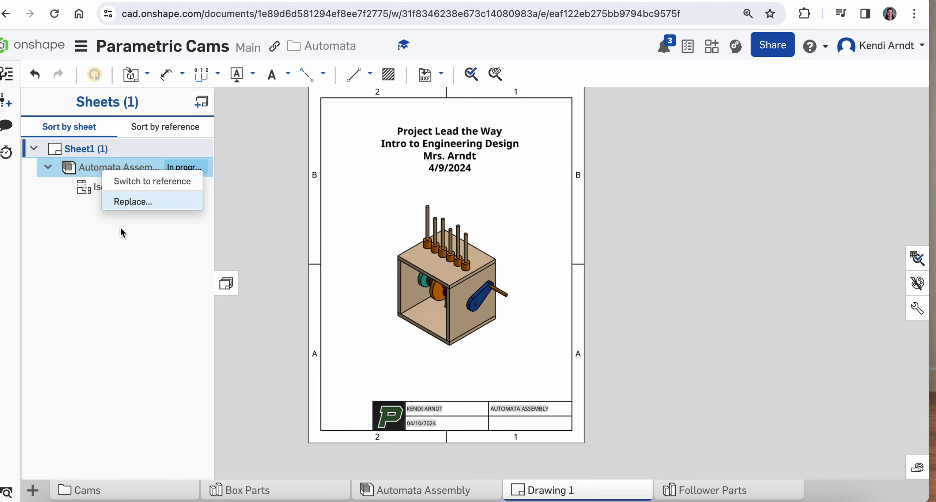
pyautogui.click(101, 223)
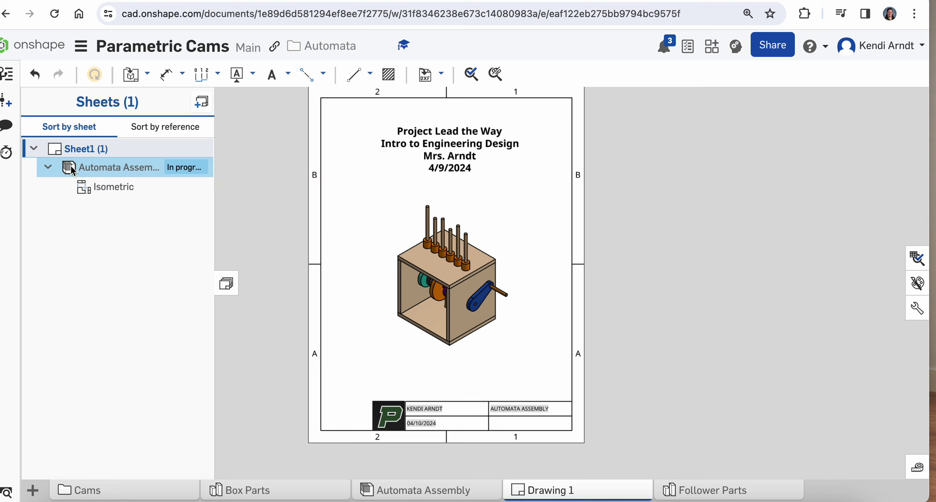
pyautogui.rightClick(72, 149)
pyautogui.click(85, 158)
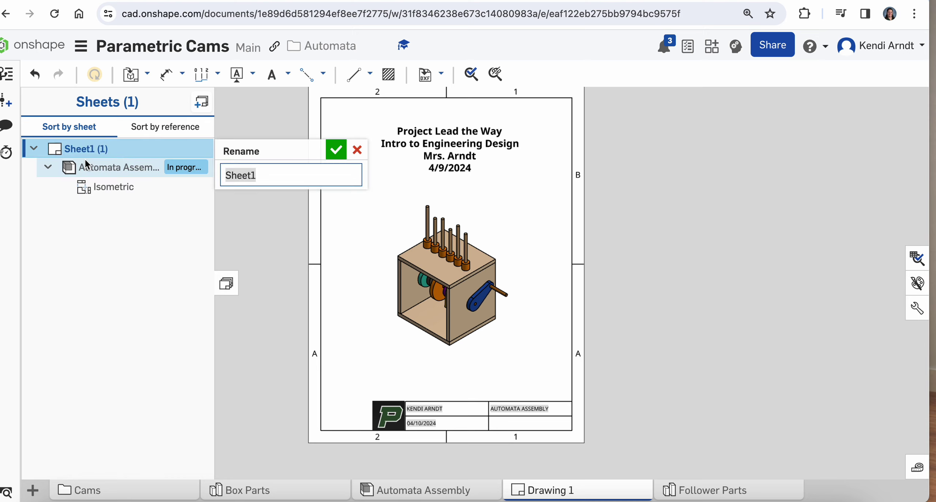
pyautogui.write('Title Page')
pyautogui.press('Return')
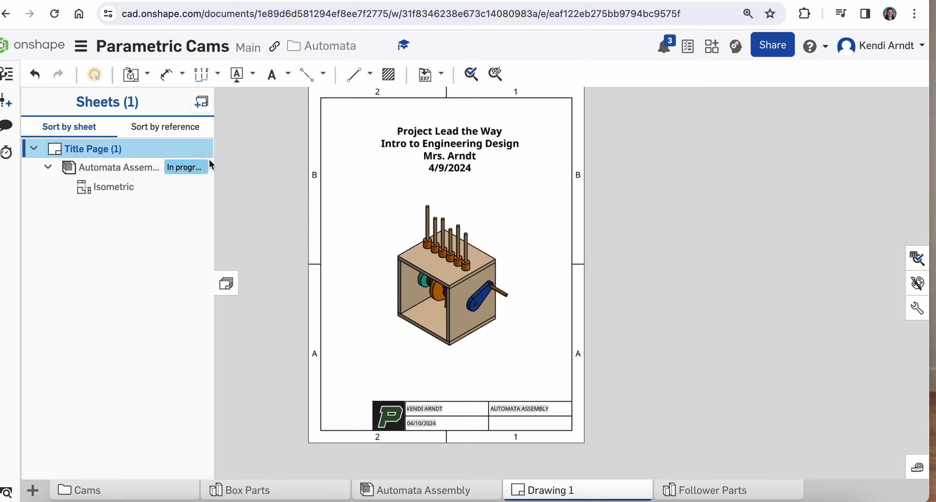
pyautogui.click(253, 224)
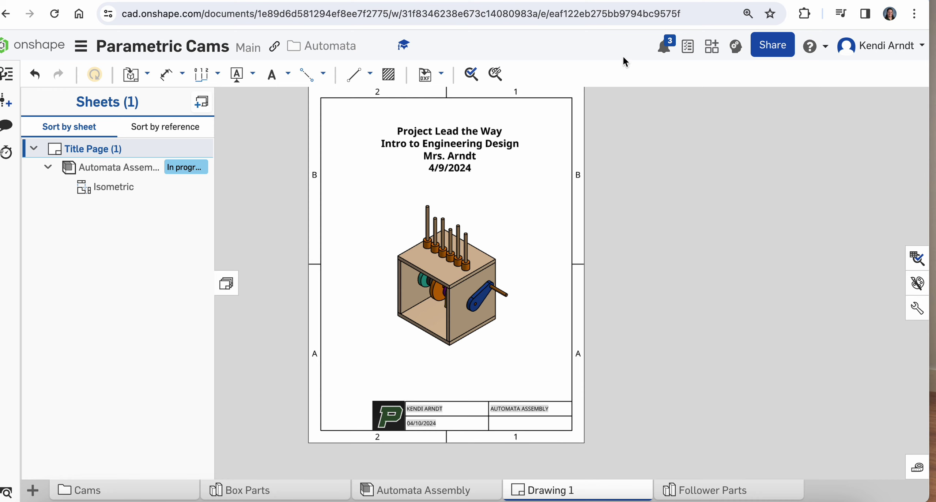
# Check the page 2 layout in the Google Docs example and add a second sheet to the Onshape drawing.
pyautogui.hotkey('ctrl', 'Tab')
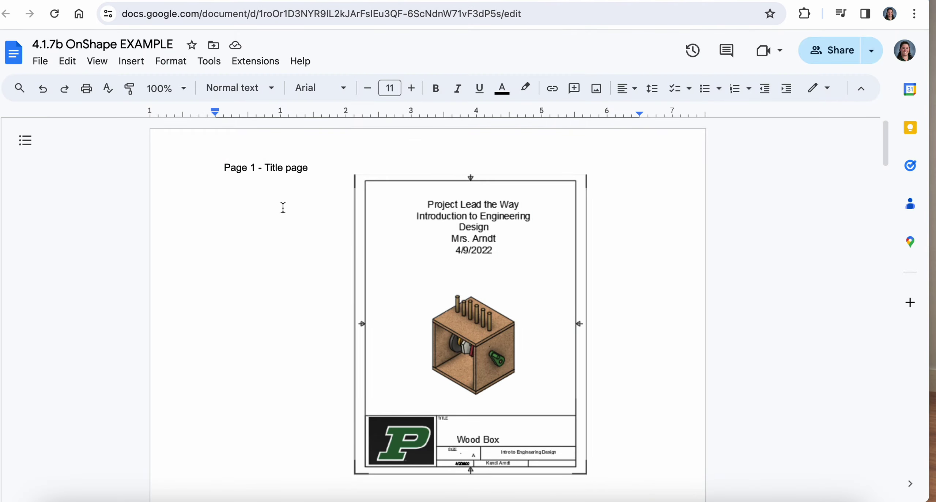
pyautogui.scroll(-9, 272, 257)
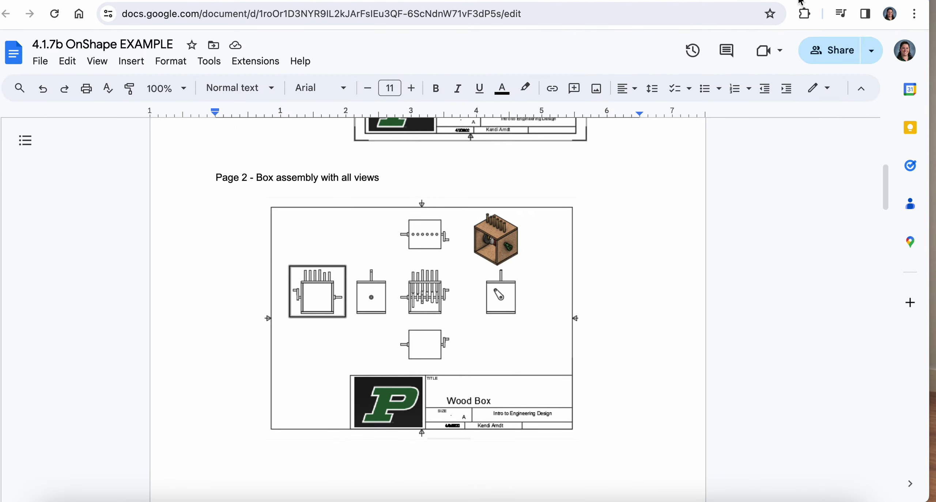
pyautogui.hotkey('ctrl', 'shift', 'Tab')
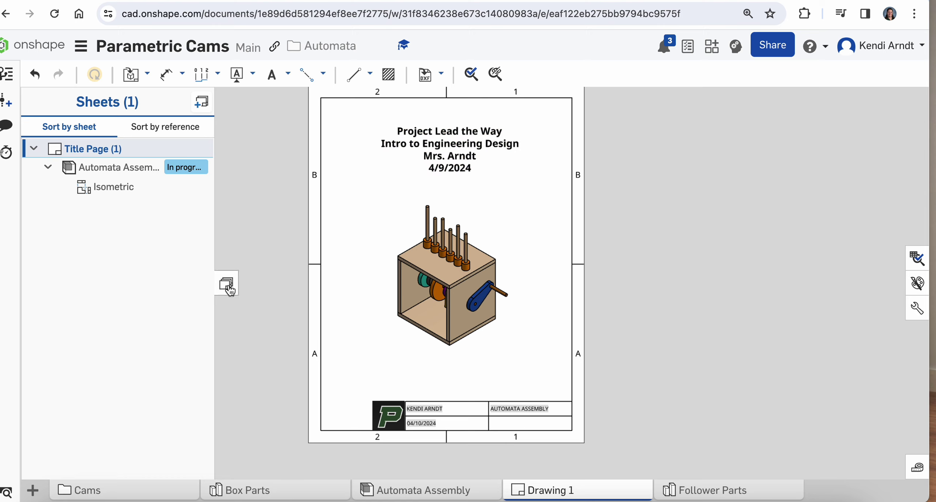
pyautogui.click(198, 106)
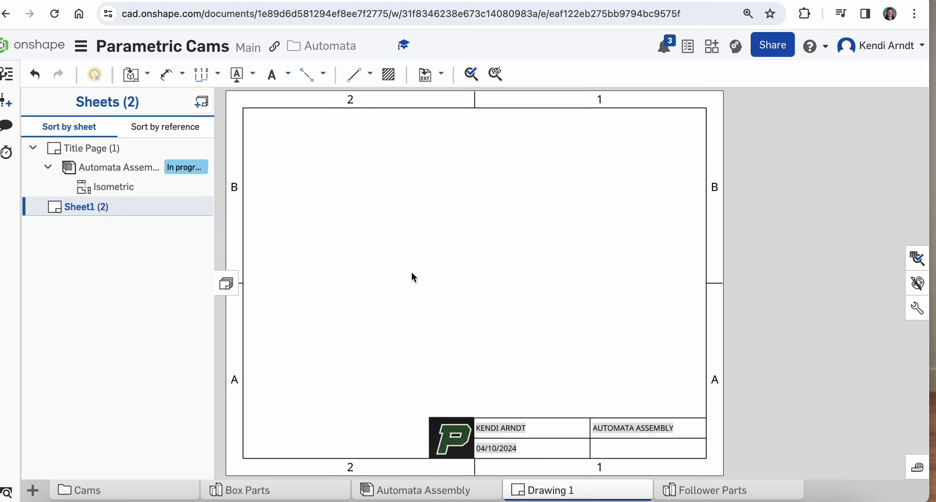
# View the Title Page sheet, return to the new Sheet1, and collapse the Title Page entry in the sheet list.
pyautogui.click(87, 147)
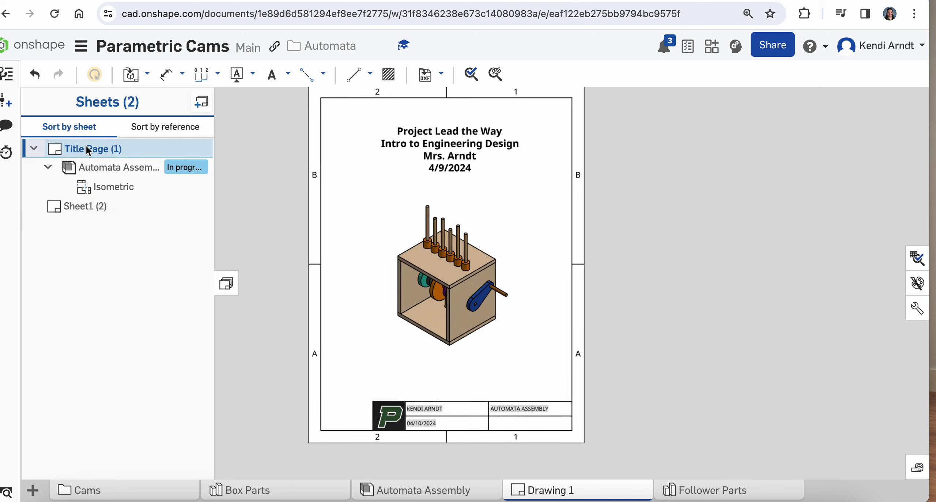
pyautogui.click(90, 208)
pyautogui.click(48, 167)
pyautogui.click(33, 147)
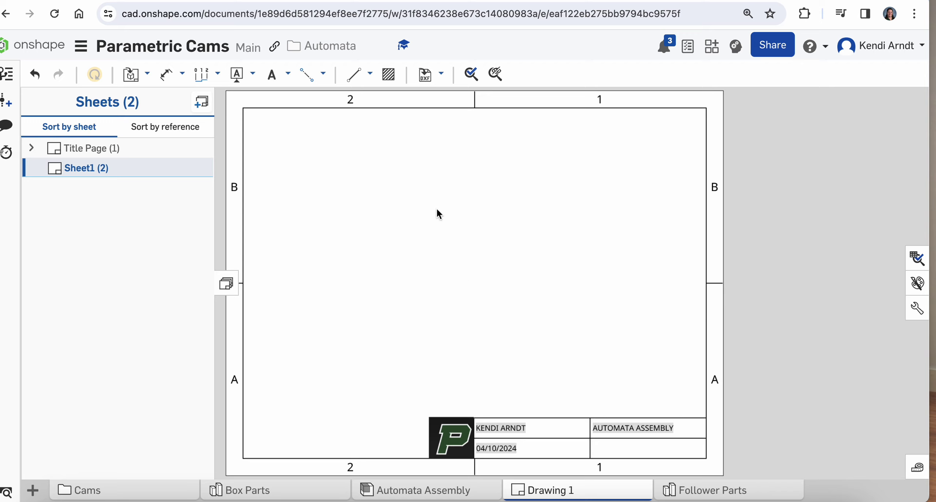
pyautogui.click(570, 424)
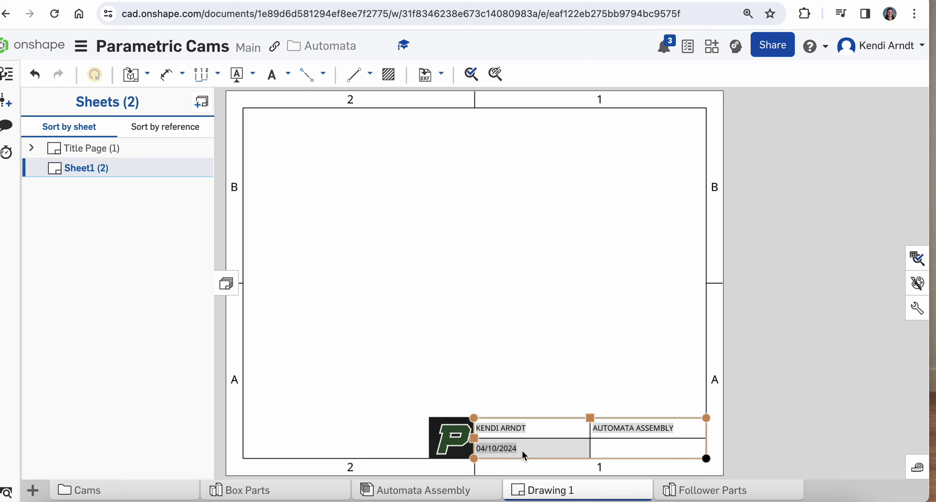
pyautogui.click(606, 280)
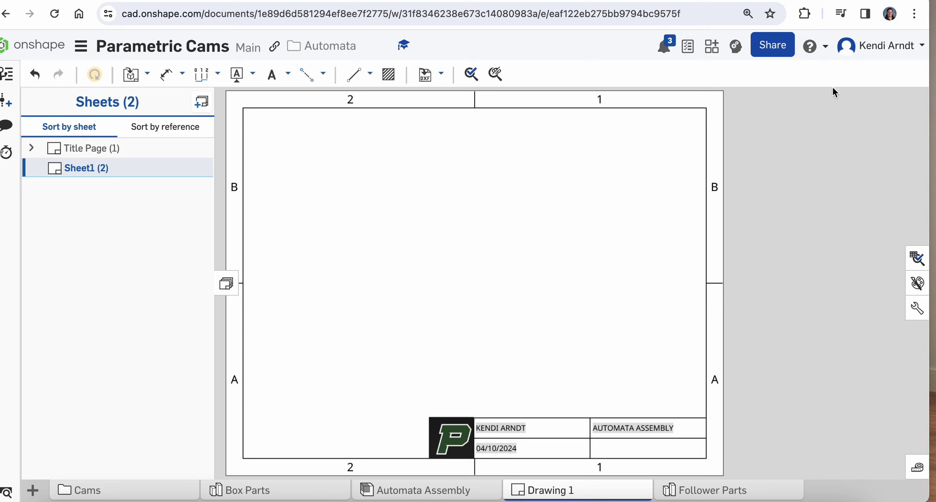
pyautogui.click(521, 443)
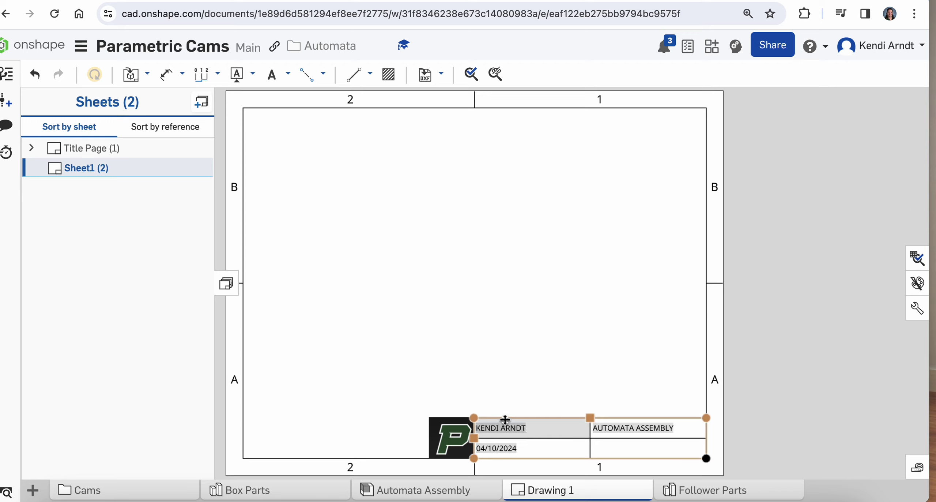
pyautogui.click(513, 408)
pyautogui.moveTo(448, 493)
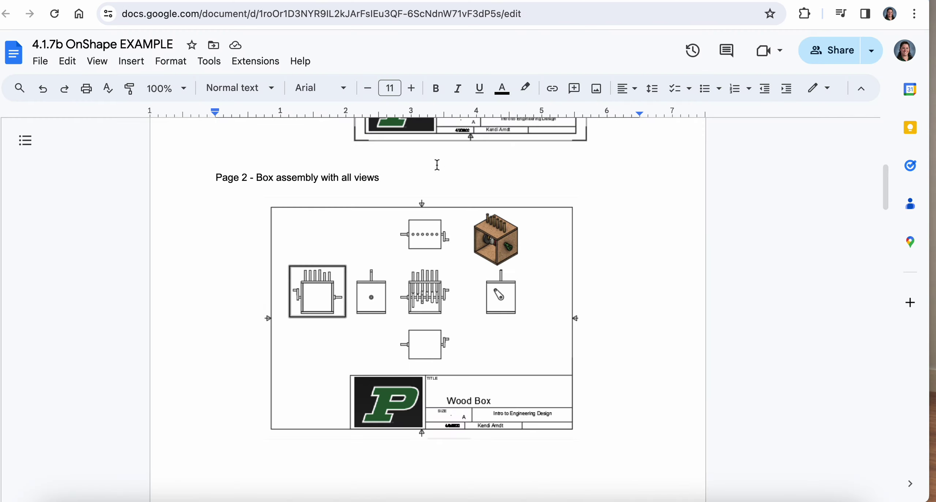
# Check the page 2 example and insert the Automata Assembly's Front view at 1:4 scale in the middle of the second sheet.
pyautogui.scroll(-1, 402, 176)
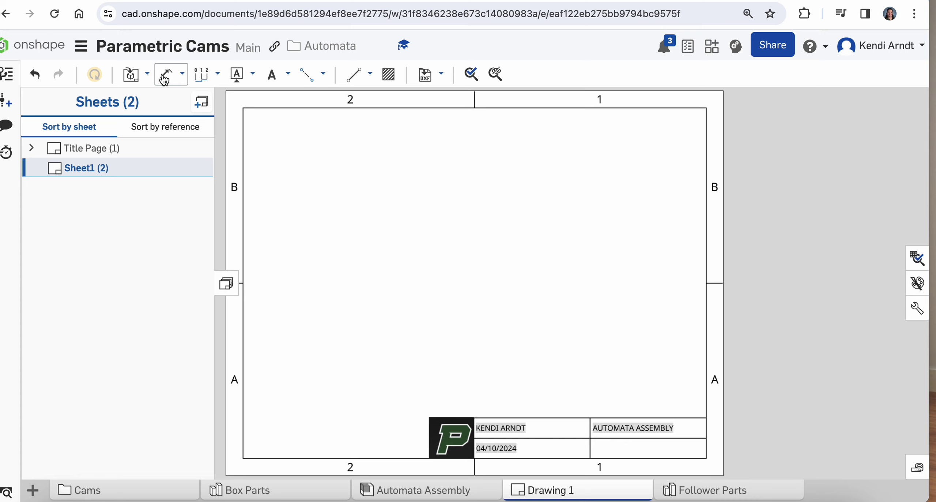
pyautogui.click(140, 77)
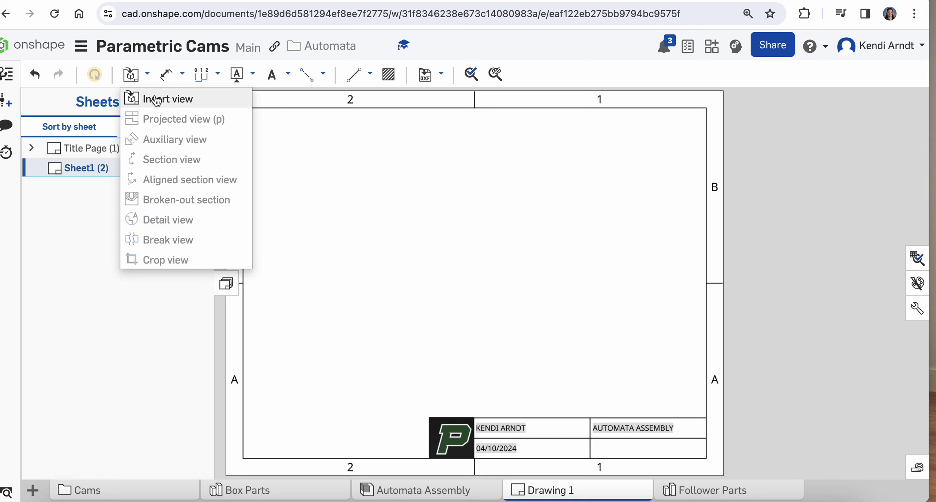
pyautogui.click(157, 99)
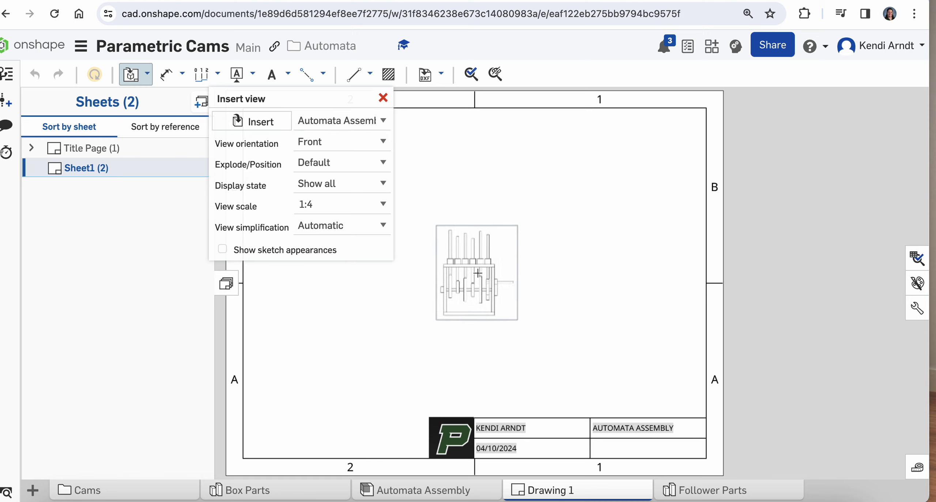
pyautogui.click(478, 273)
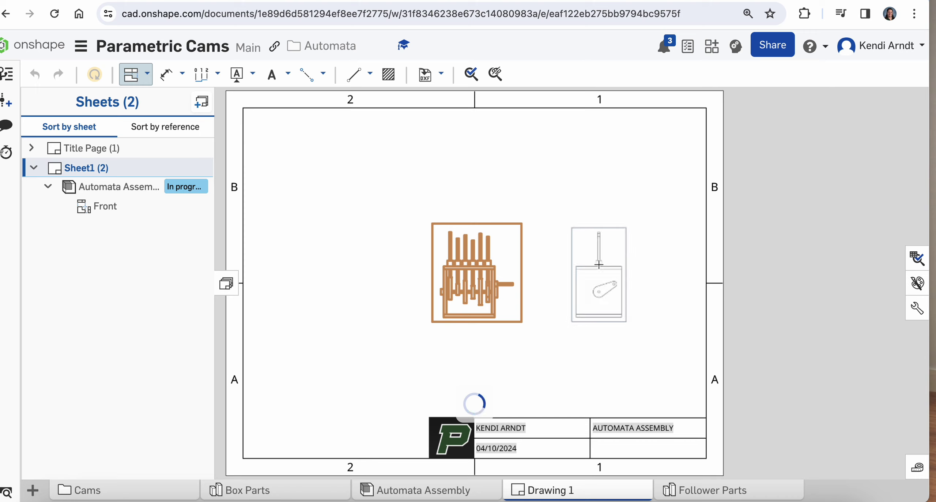
# Project the Right, Top, Isometric, Bottom and Left views of the assembly from the Front view, placing each around it.
pyautogui.click(599, 264)
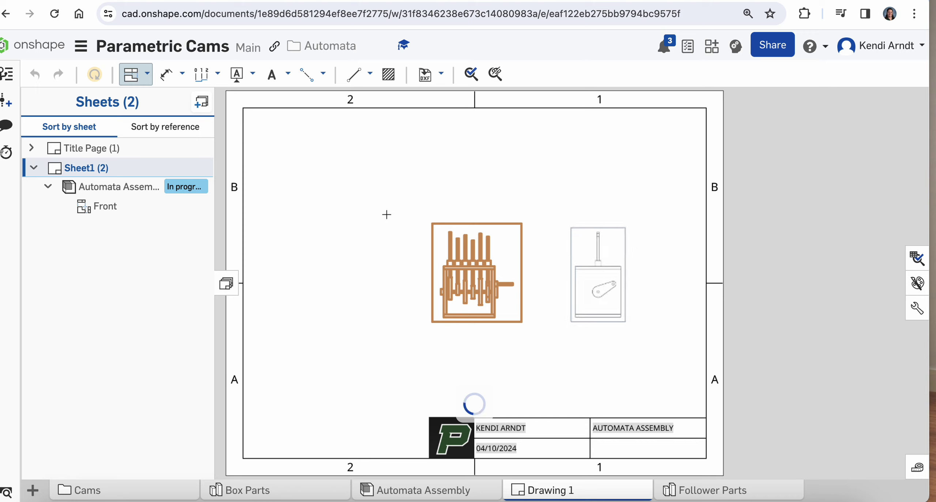
pyautogui.click(480, 271)
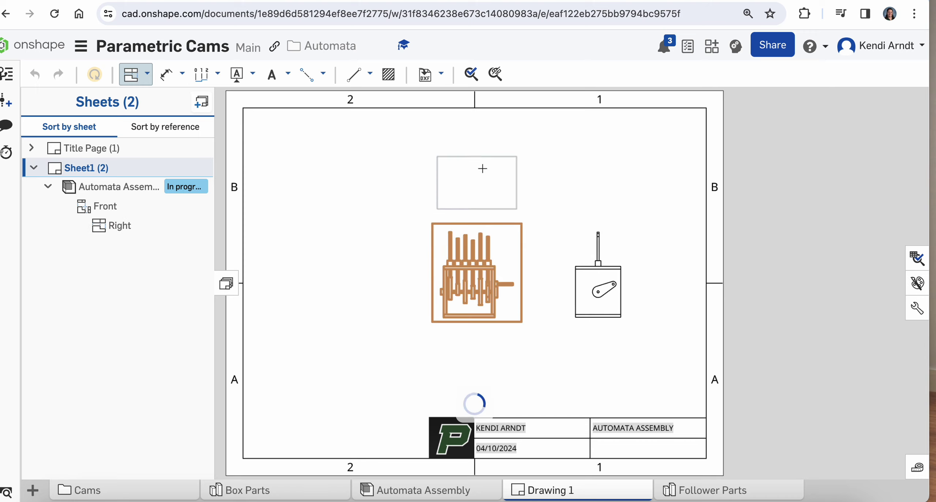
pyautogui.click(482, 166)
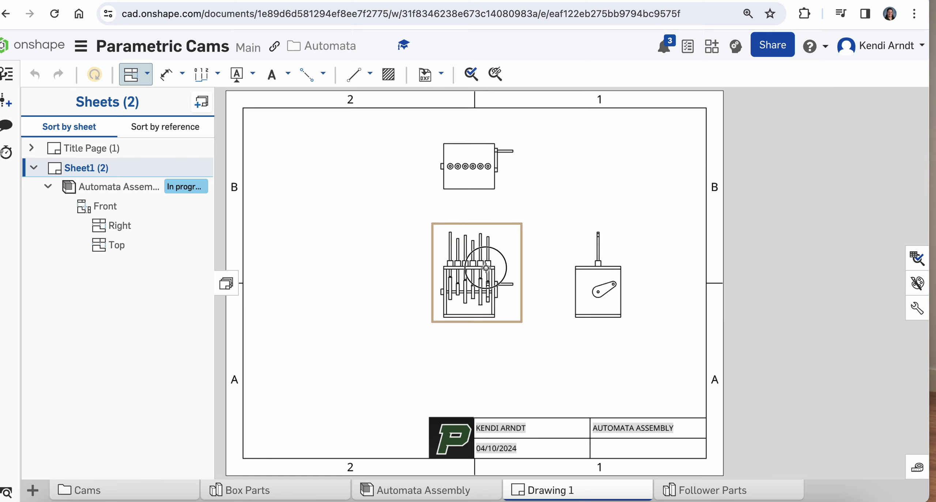
pyautogui.click(482, 268)
pyautogui.click(589, 170)
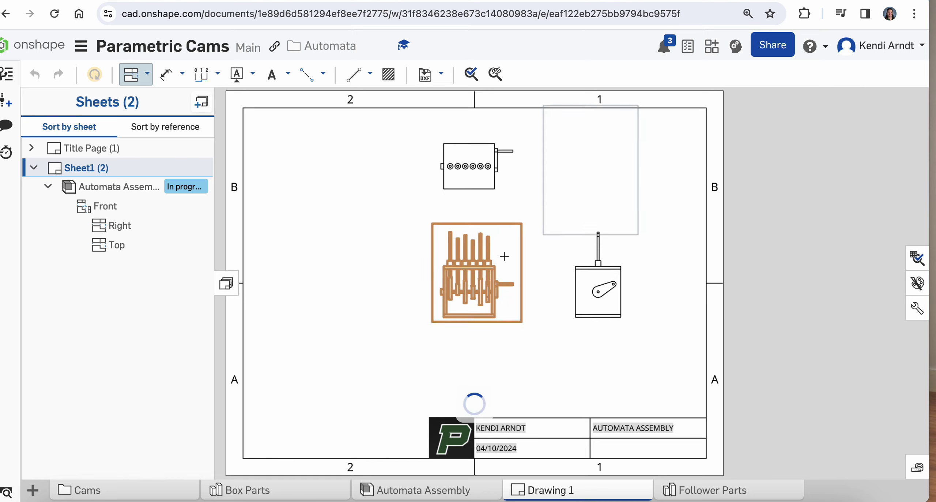
pyautogui.click(492, 263)
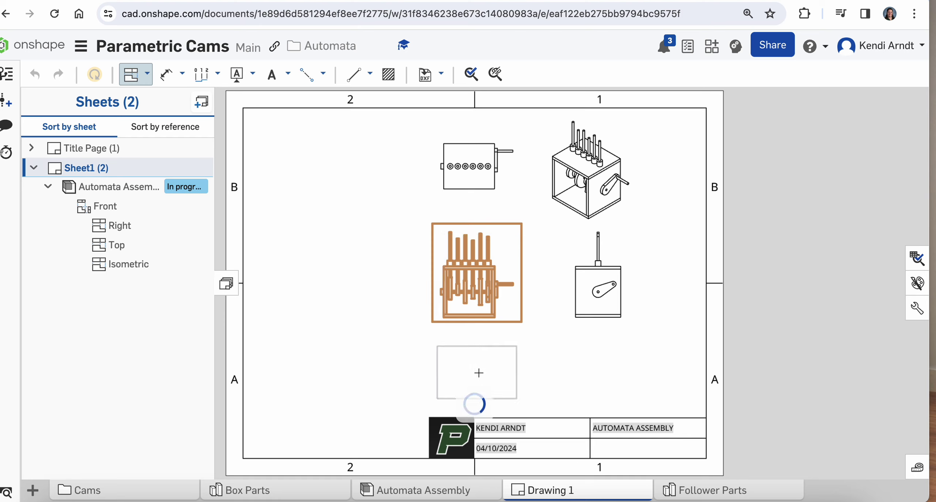
pyautogui.click(478, 372)
pyautogui.click(481, 284)
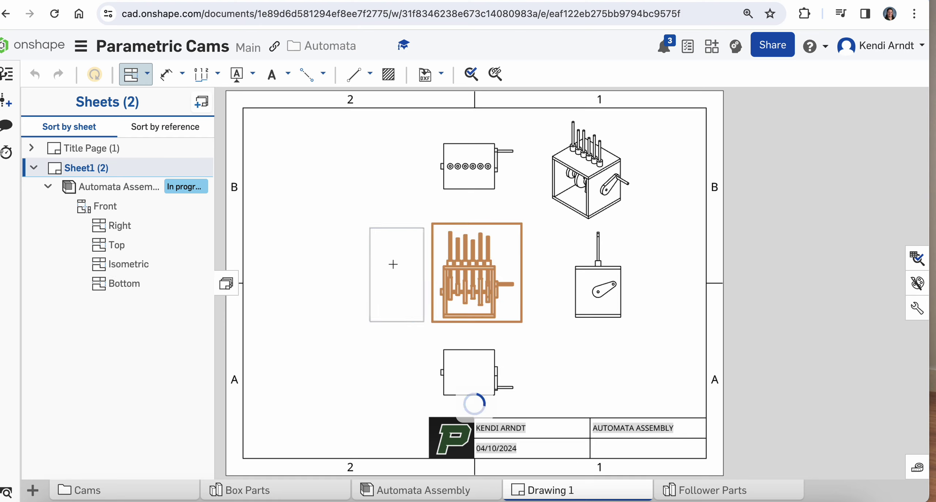
pyautogui.click(393, 264)
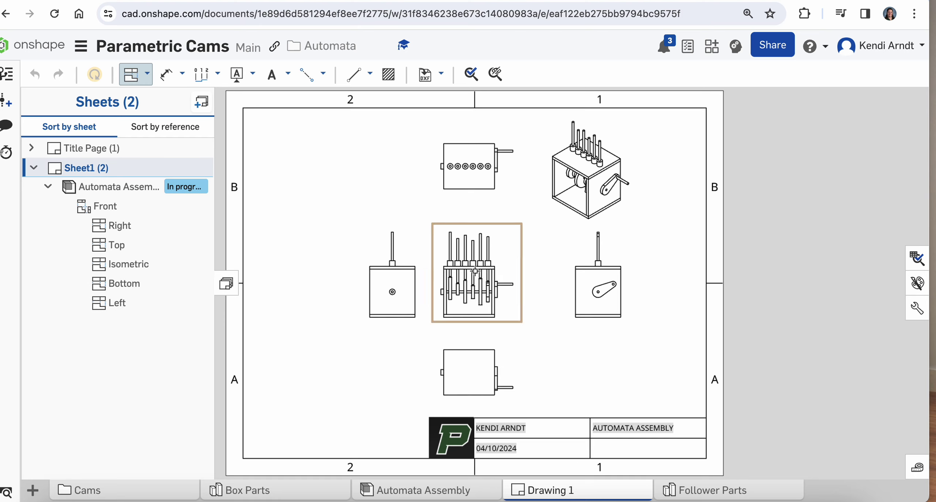
# Project the Back view from the Left view, placing it on the far side of the Left view from the Front view.
pyautogui.click(486, 270)
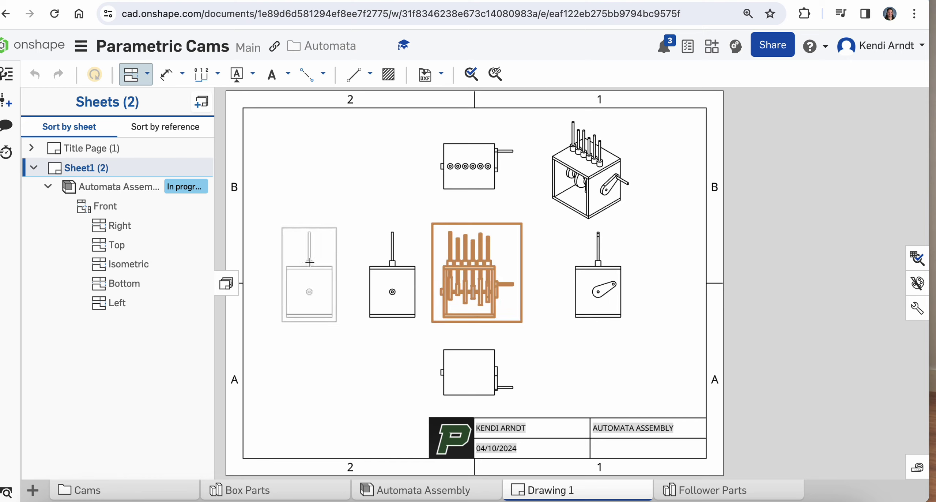
pyautogui.press('Escape')
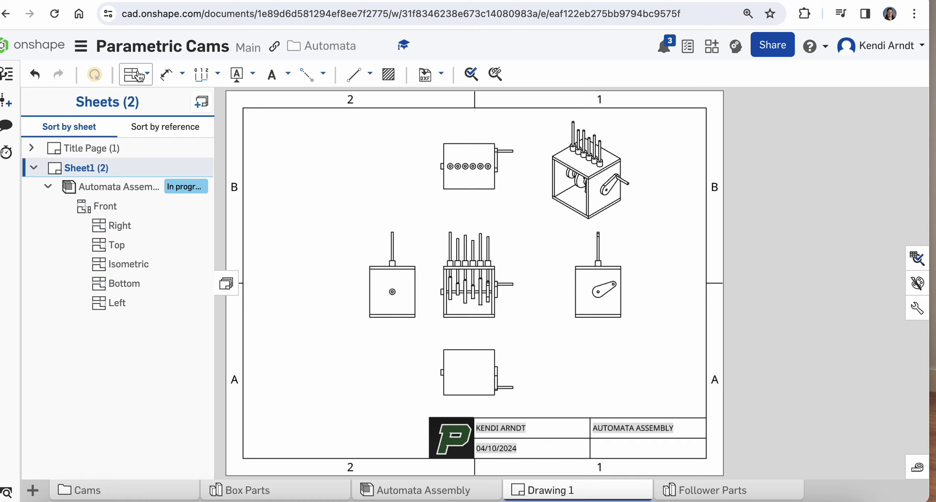
pyautogui.click(389, 298)
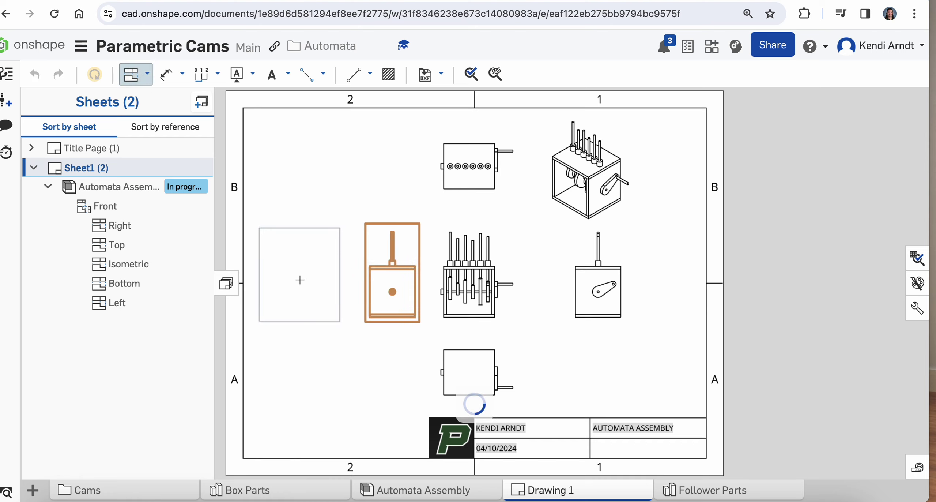
pyautogui.click(299, 279)
pyautogui.press('Escape')
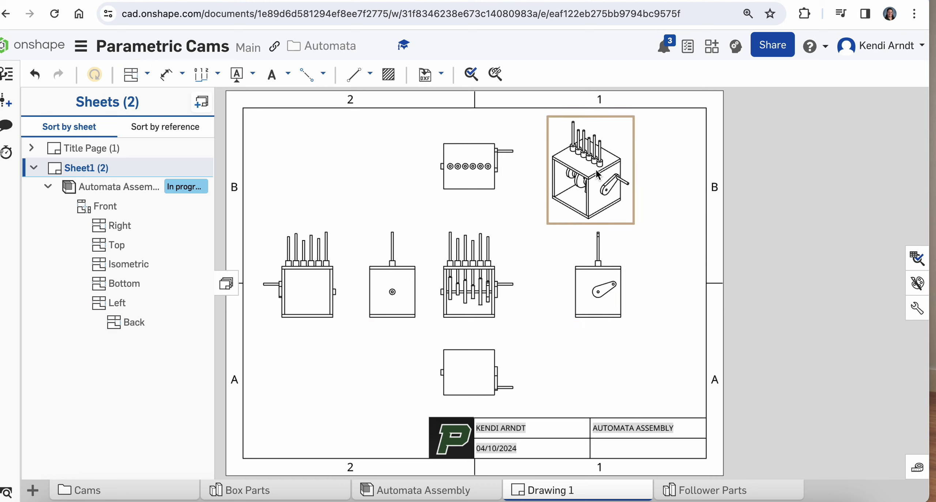
# Show the isometric view shaded and compare the sheet with the page 2 example in Google Docs.
pyautogui.rightClick(590, 136)
pyautogui.moveTo(722, 153)
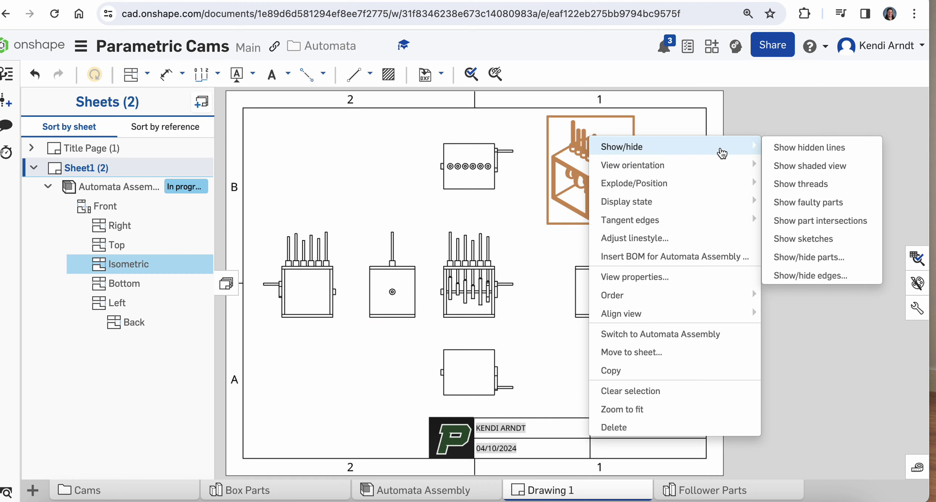
pyautogui.click(776, 166)
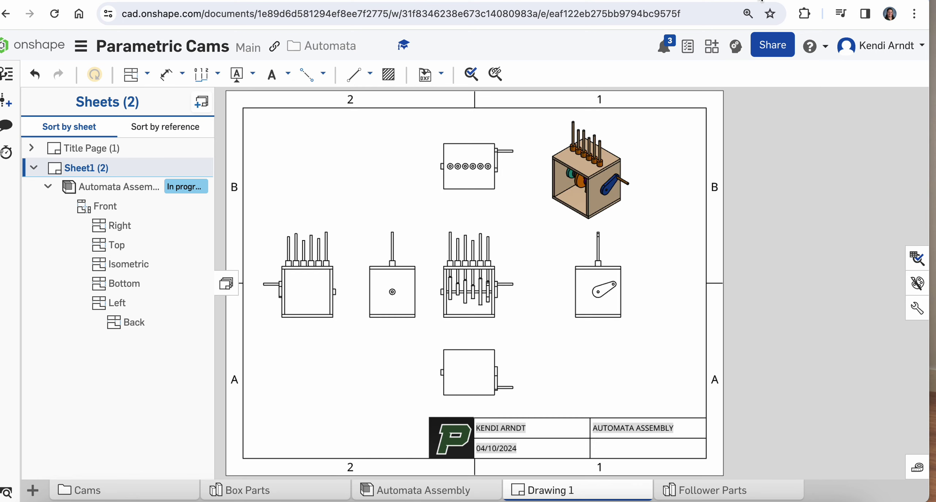
pyautogui.click(761, 1)
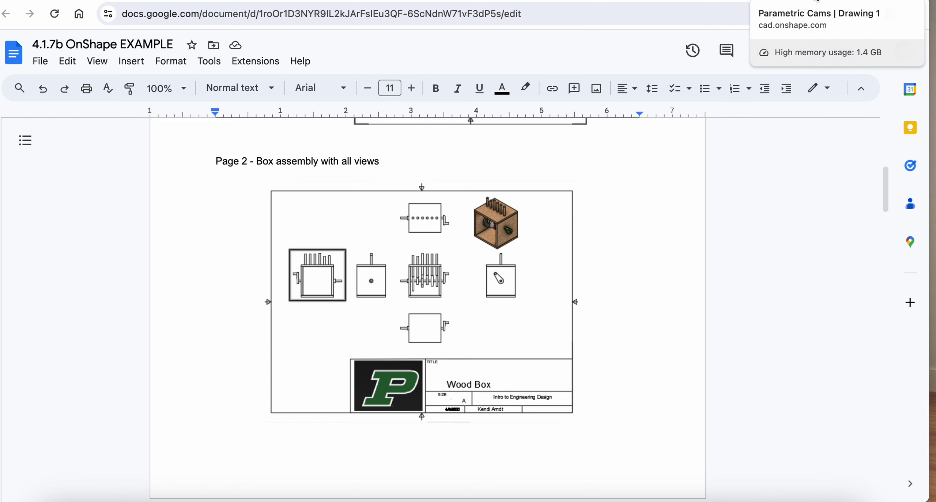
pyautogui.click(818, 1)
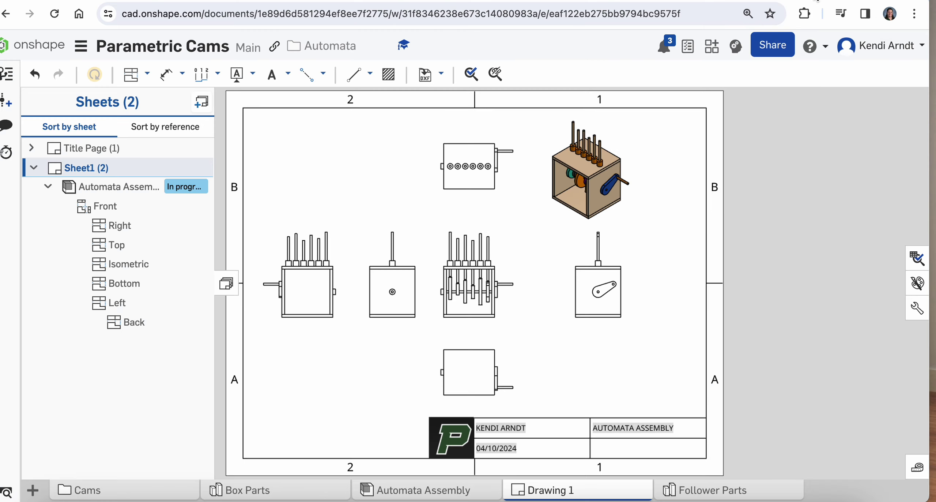
# Rename the second sheet as "All Box Views" and collapse its entry in the sheet list.
pyautogui.click(47, 187)
pyautogui.click(32, 167)
pyautogui.rightClick(75, 168)
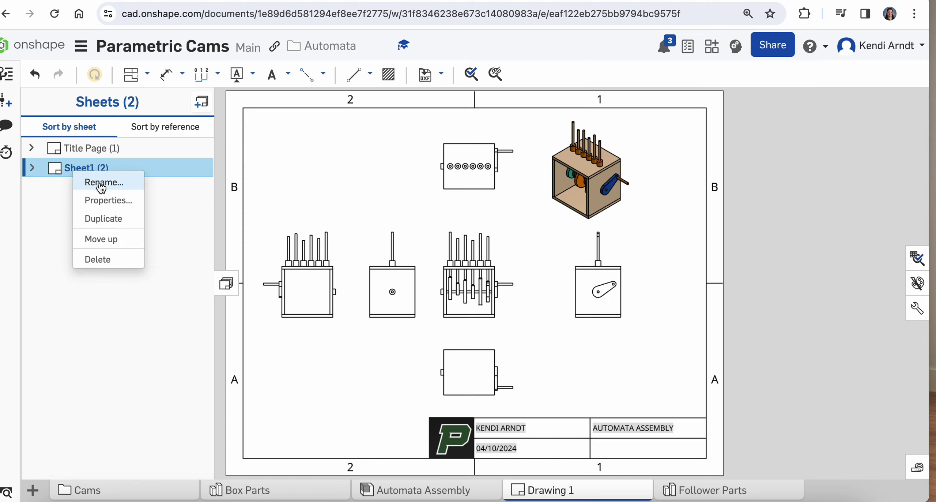
pyautogui.click(104, 183)
pyautogui.write('All Box')
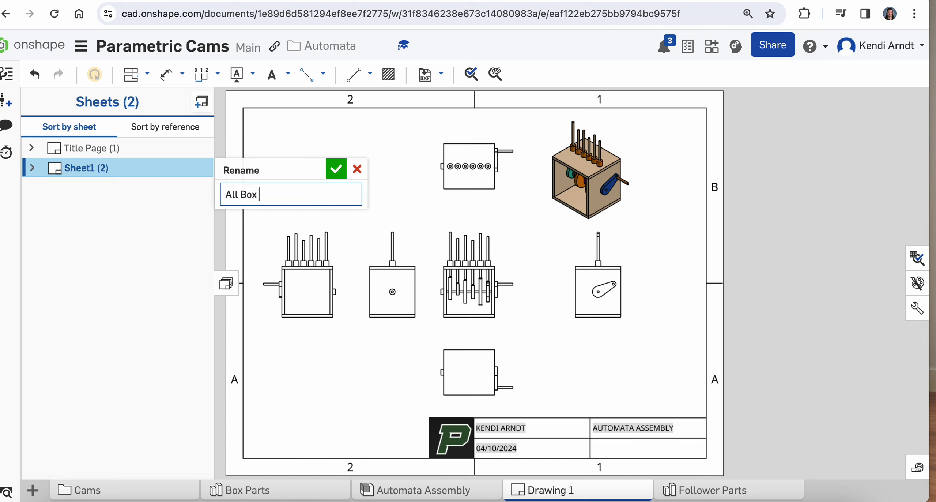
pyautogui.write(' Views')
pyautogui.press('Return')
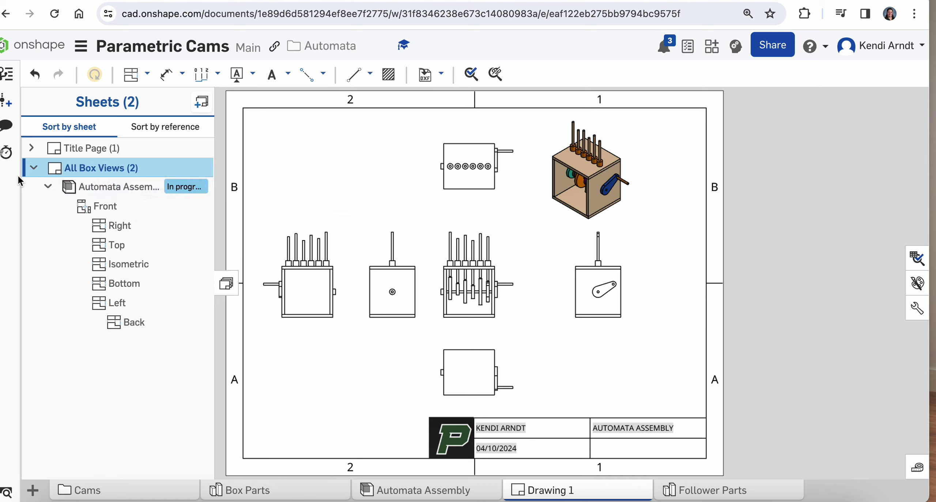
pyautogui.click(32, 169)
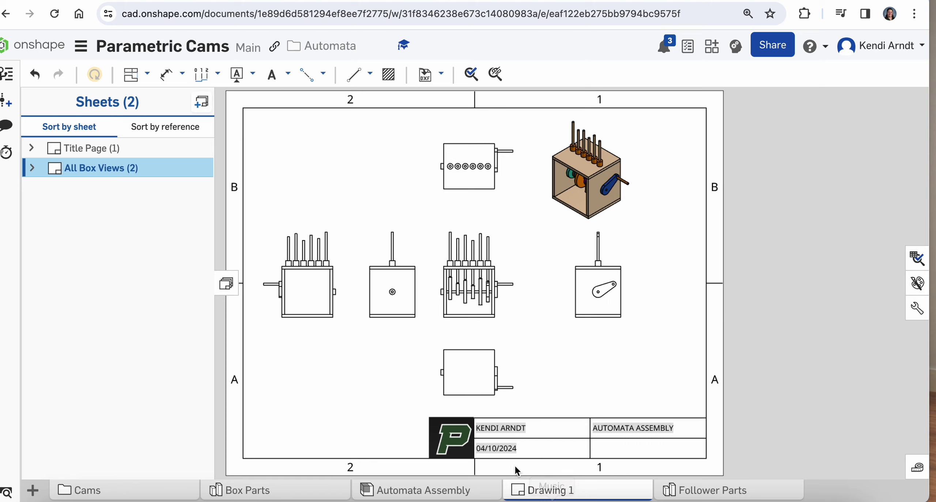
# Add a third sheet to the drawing and read the page 3 requirements in the Google Docs example.
pyautogui.click(201, 106)
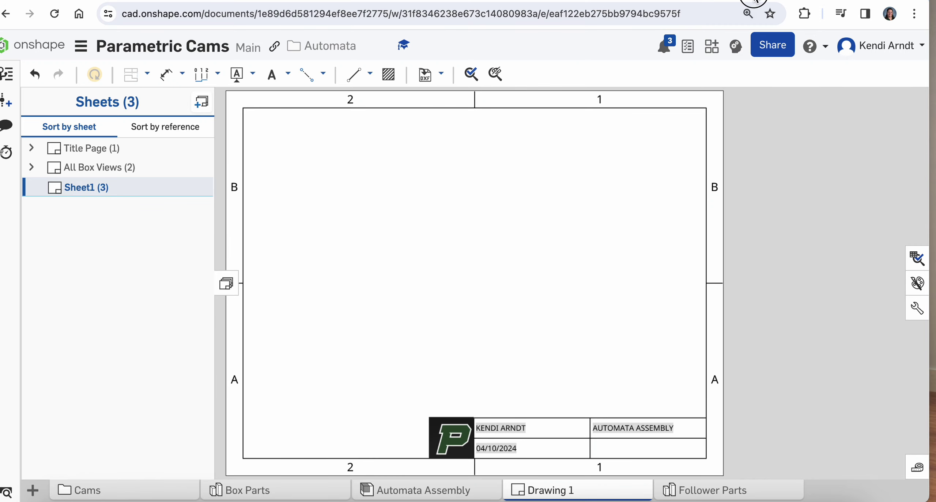
pyautogui.press('super+Tab')
pyautogui.scroll(-10, 529, 220)
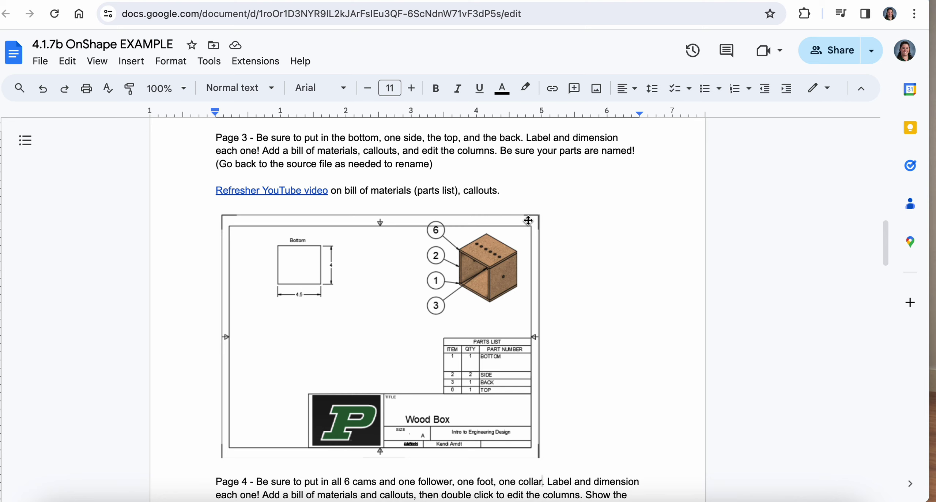
pyautogui.hotkey('ctrl', 'Tab')
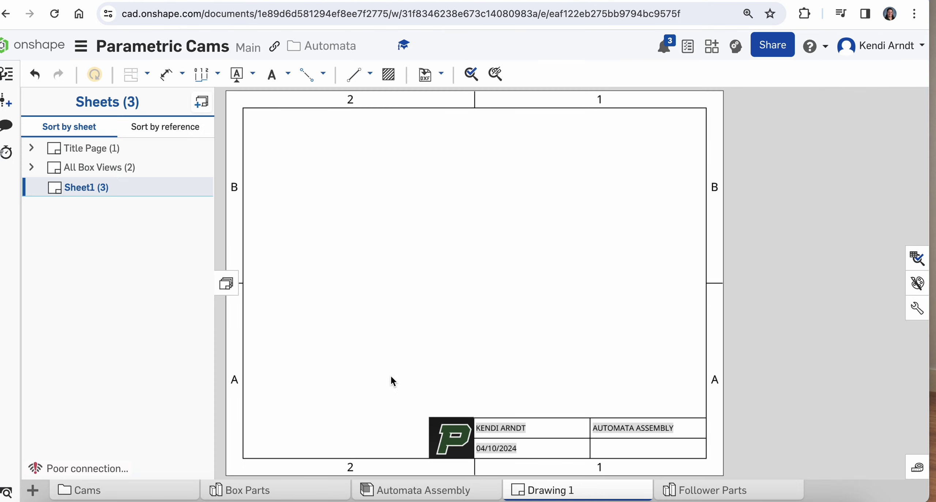
# Review the part names in the Automata Assembly, Box Parts, Follower Parts and the cam studios, and return to the assembly.
pyautogui.click(402, 490)
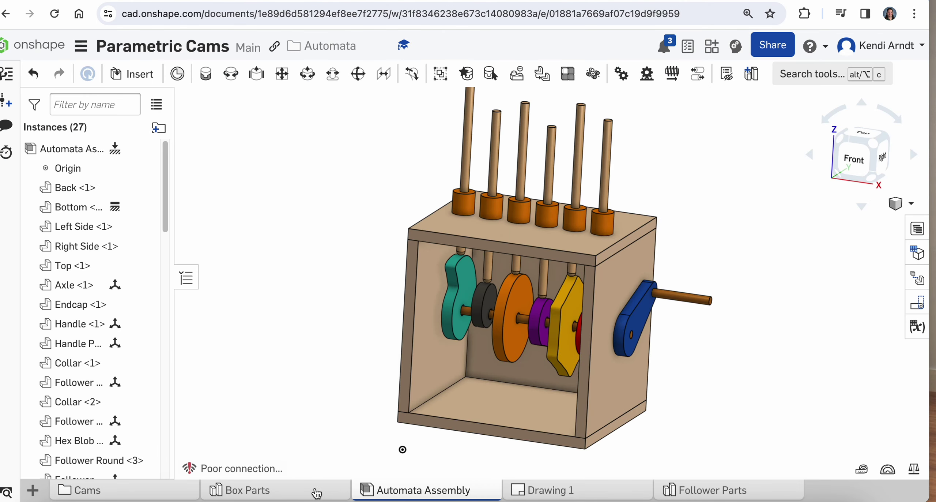
pyautogui.click(313, 490)
pyautogui.scroll(-3, 121, 414)
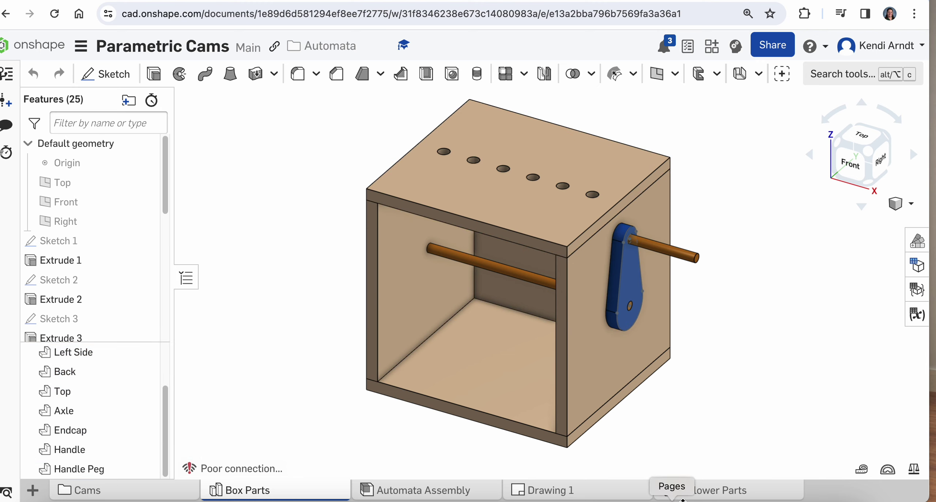
pyautogui.click(683, 500)
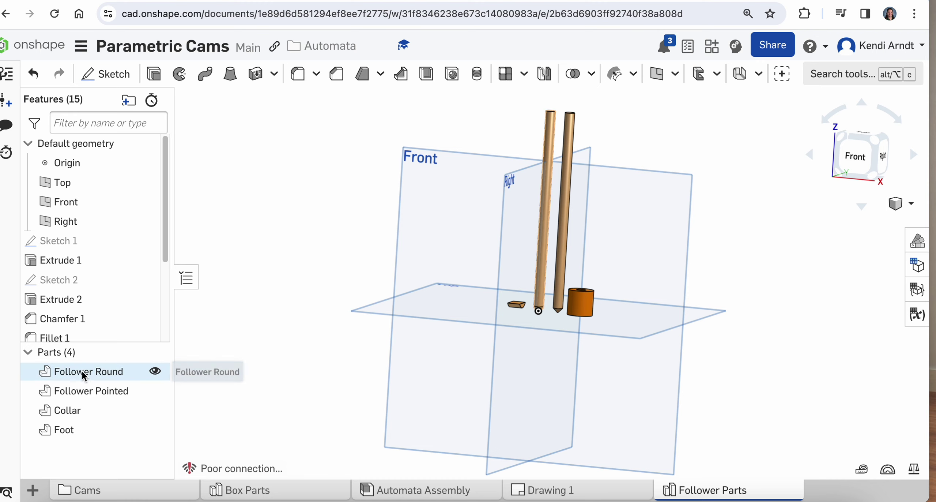
pyautogui.click(110, 492)
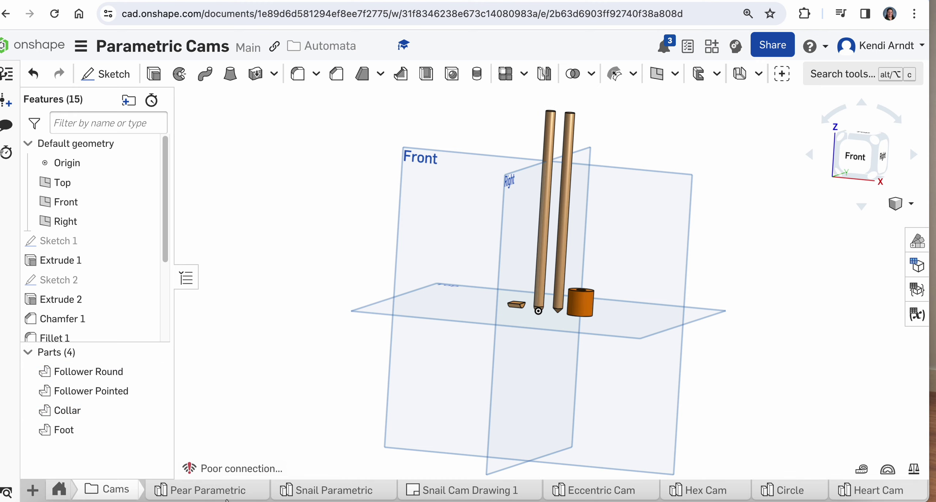
pyautogui.click(303, 492)
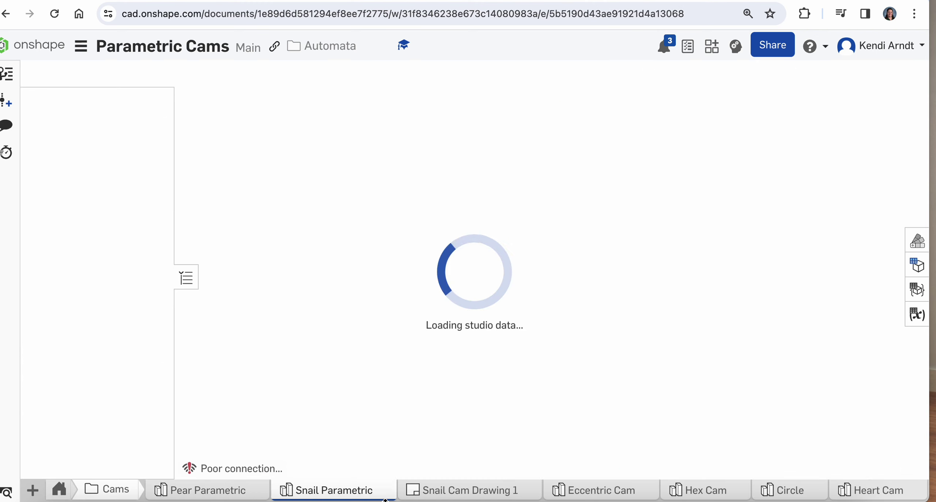
pyautogui.click(414, 492)
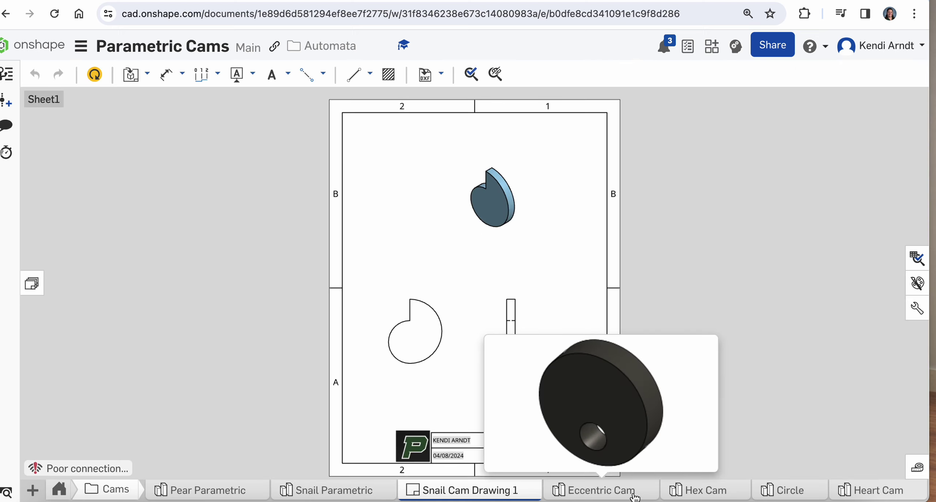
pyautogui.click(587, 488)
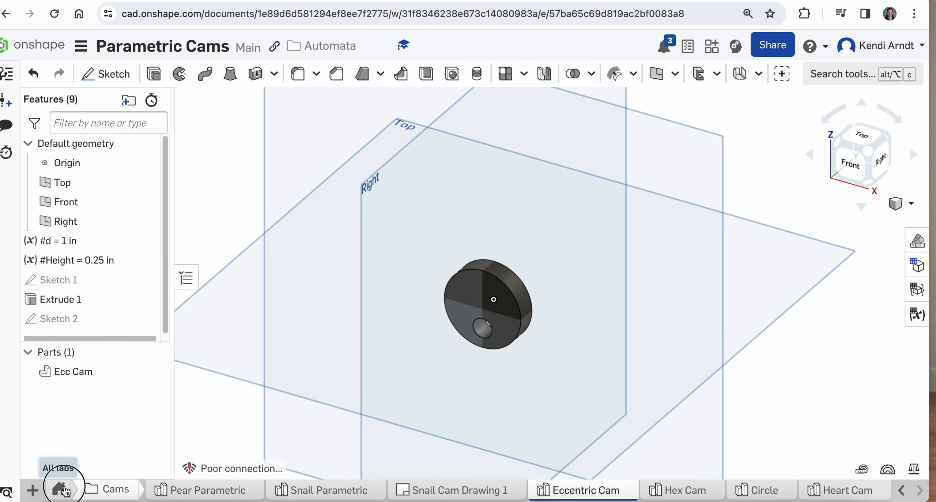
pyautogui.click(60, 488)
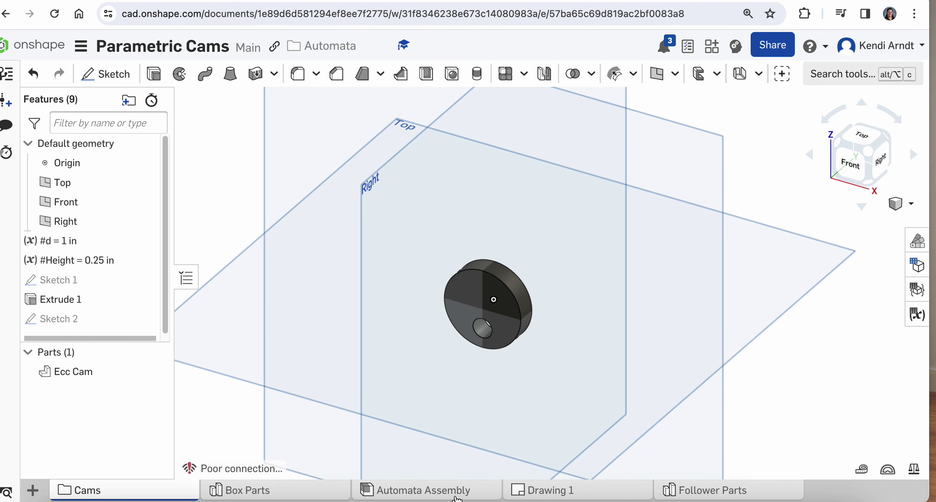
pyautogui.click(370, 490)
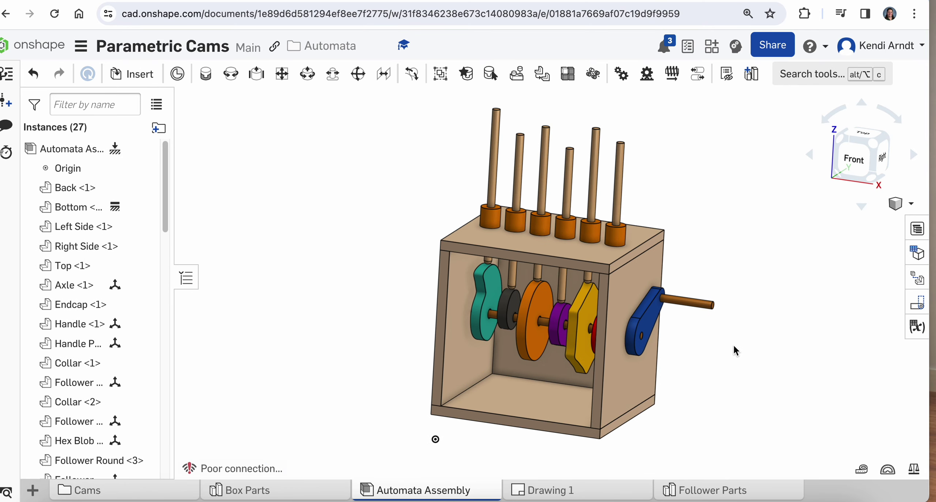
# Show the assembly's bill of materials, remove its Part number and Description columns, and add a Name column.
pyautogui.moveTo(785, 351); pyautogui.dragTo(664, 334, button='middle')
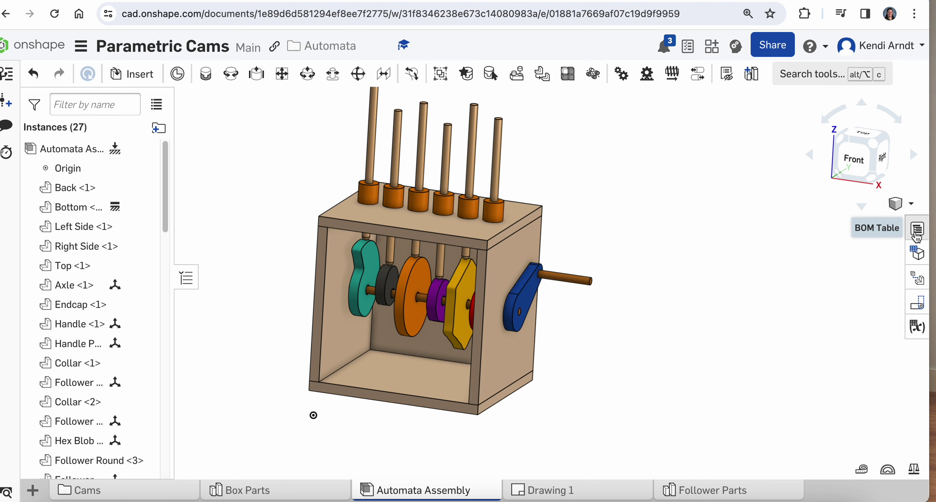
pyautogui.click(917, 231)
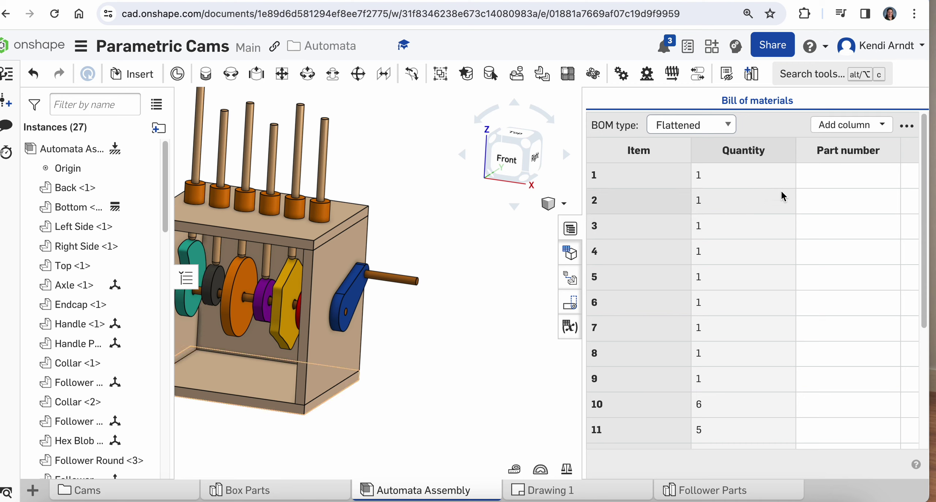
pyautogui.click(837, 159)
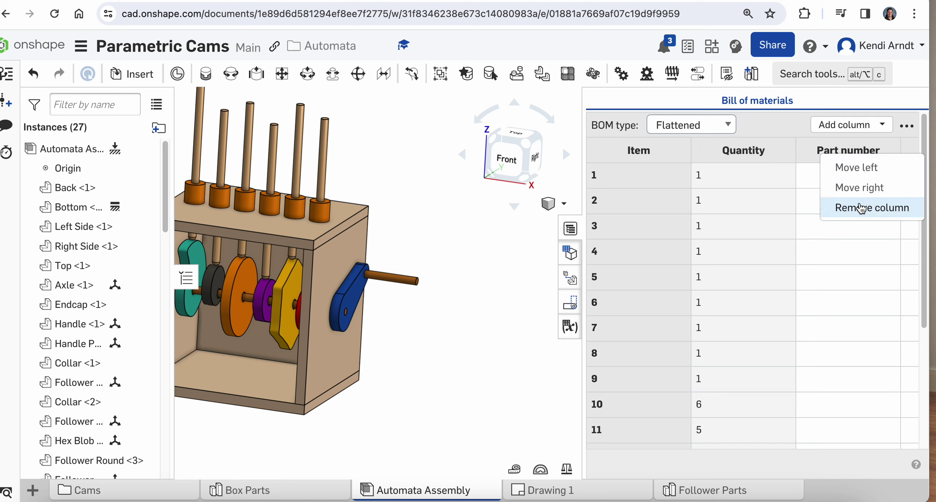
pyautogui.click(861, 208)
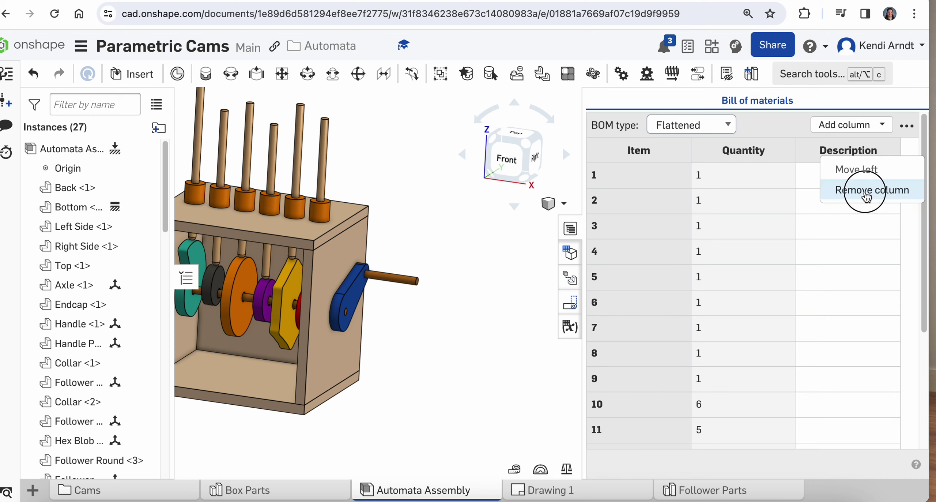
pyautogui.click(864, 191)
pyautogui.click(848, 129)
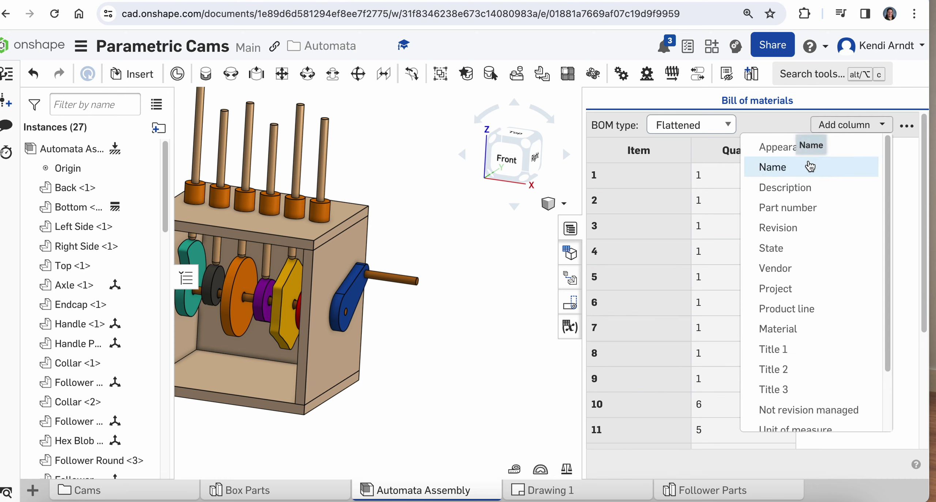
pyautogui.click(779, 165)
pyautogui.click(525, 308)
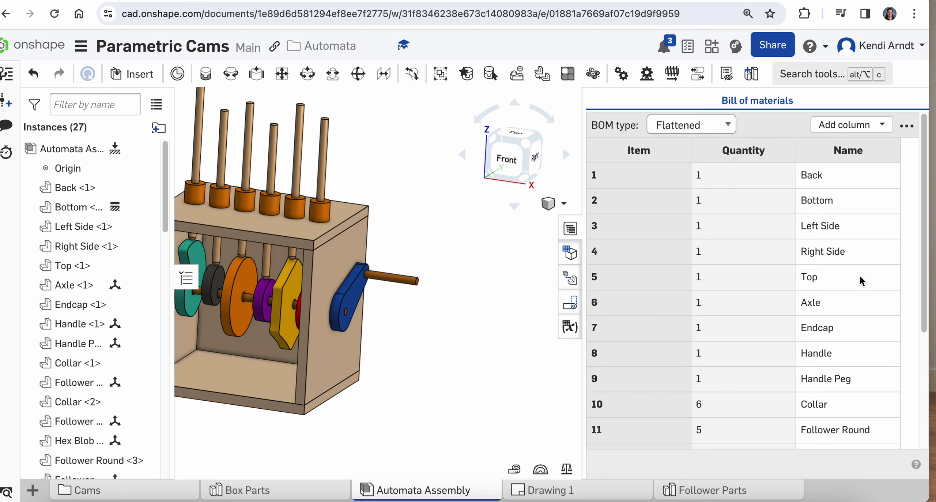
# Review the part names and quantities in the bill of materials, close it, and return to Drawing 1.
pyautogui.scroll(-1, 769, 330)
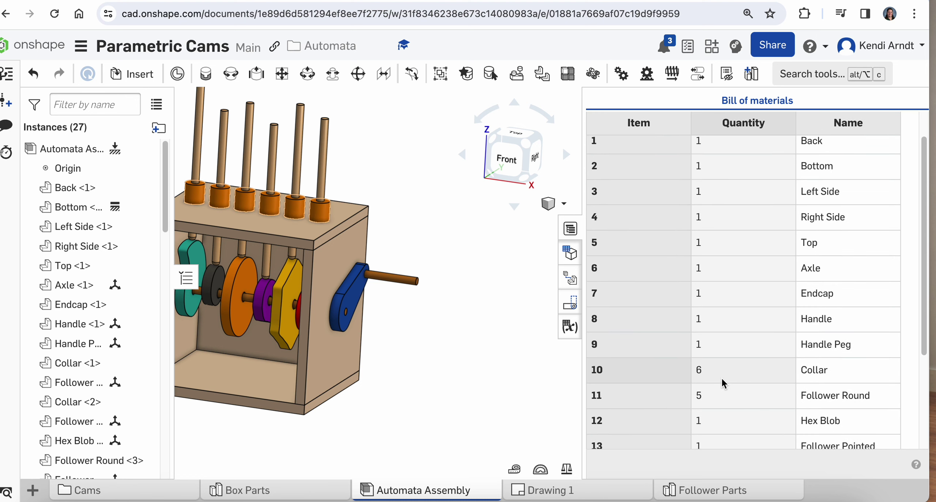
pyautogui.scroll(-1, 733, 391)
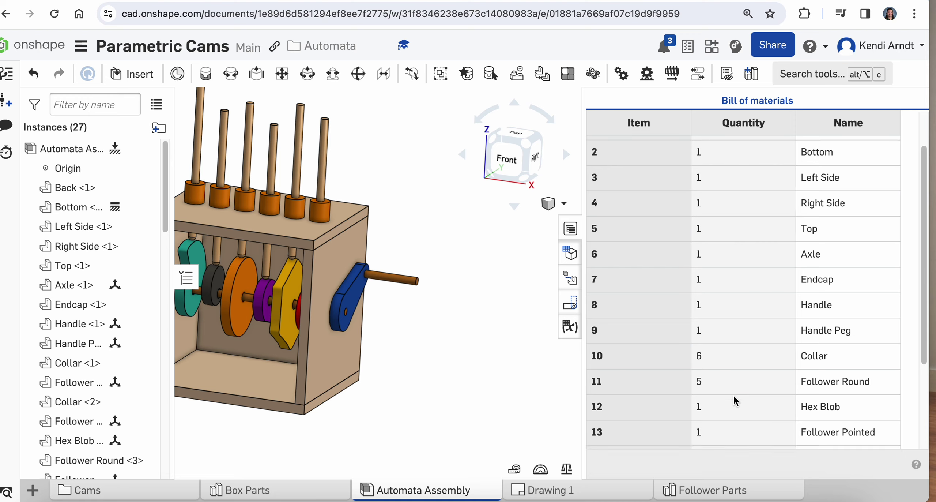
pyautogui.scroll(-5, 736, 400)
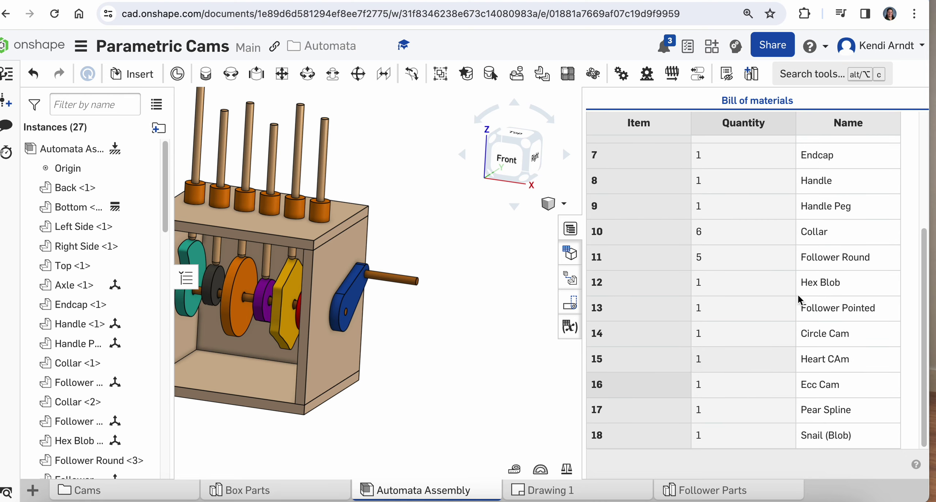
pyautogui.scroll(7, 804, 276)
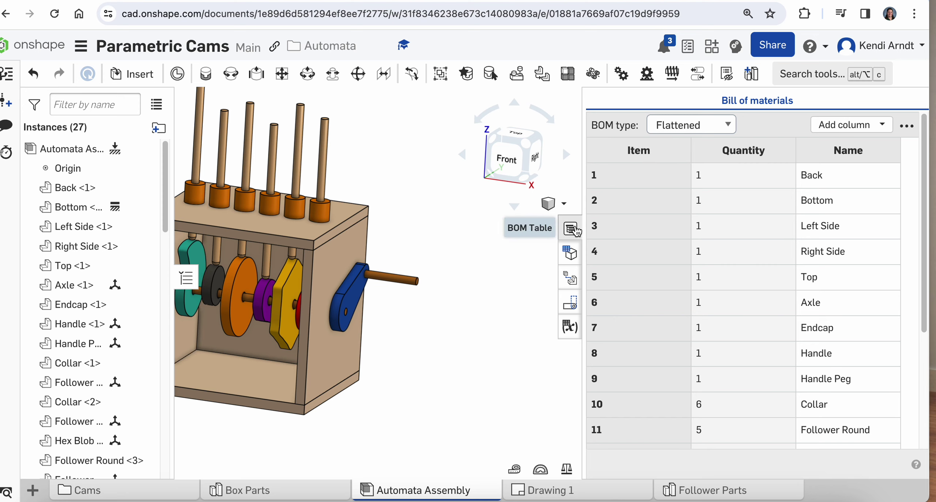
pyautogui.click(572, 229)
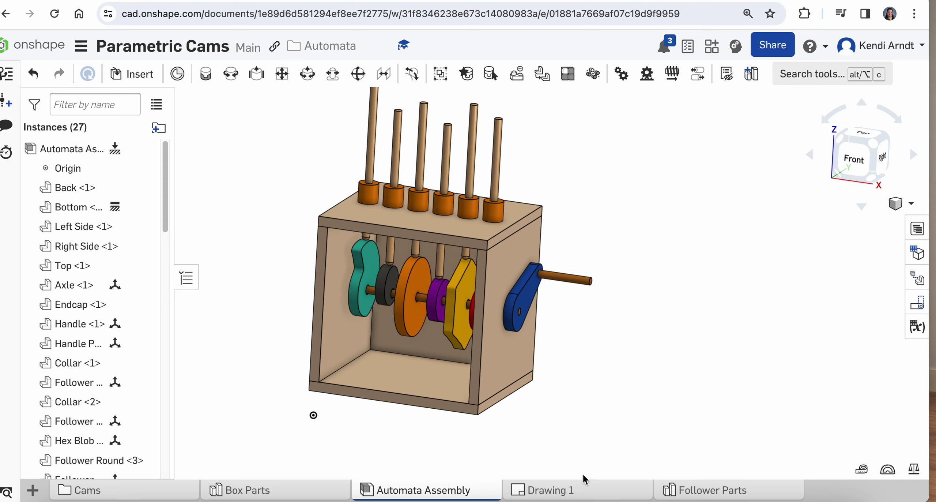
pyautogui.click(583, 490)
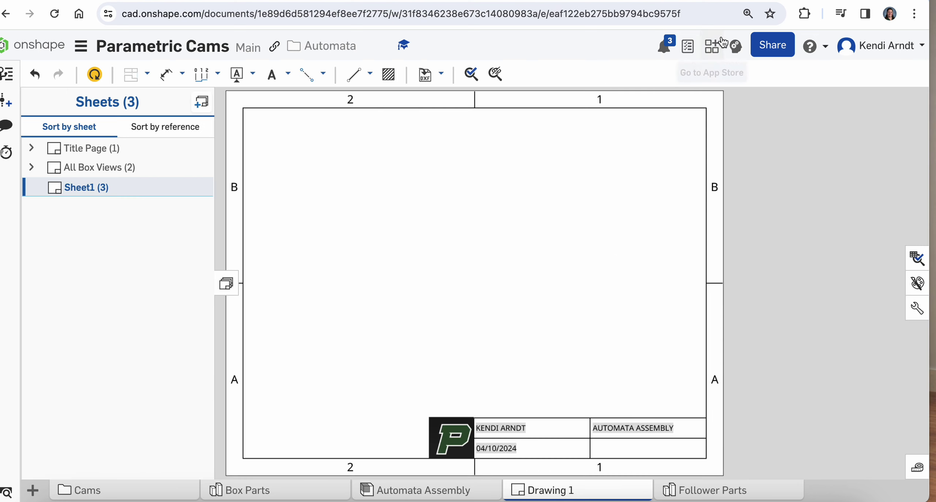
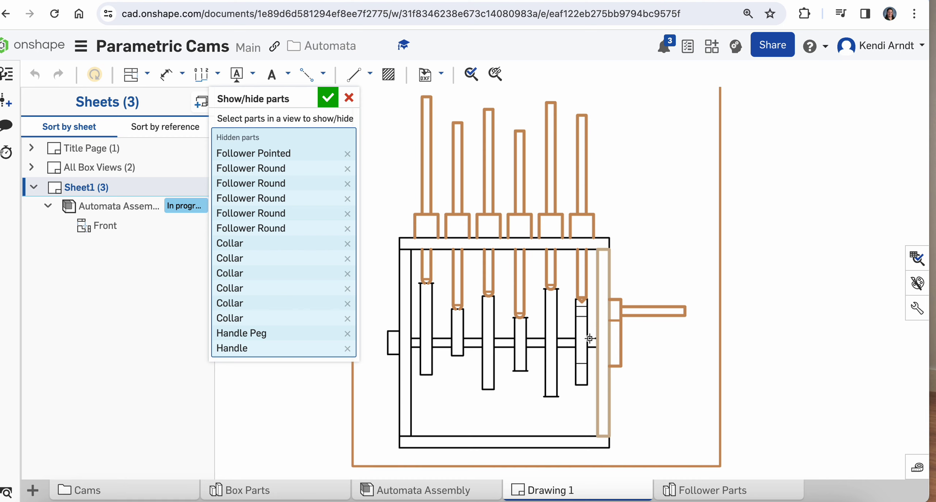
# Hide the axle, all six cams and the endcap in the third sheet's front view, leaving only the box panels.
pyautogui.scroll(3, 589, 338)
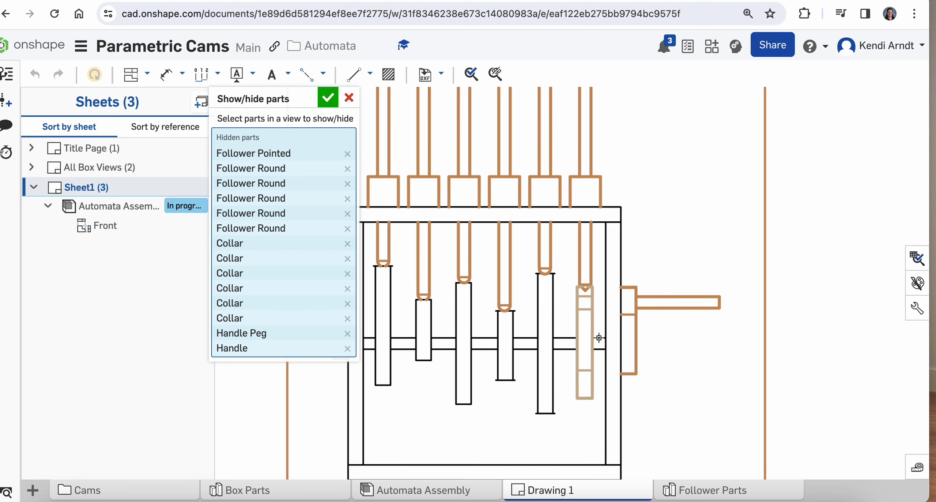
pyautogui.click(560, 339)
pyautogui.click(552, 320)
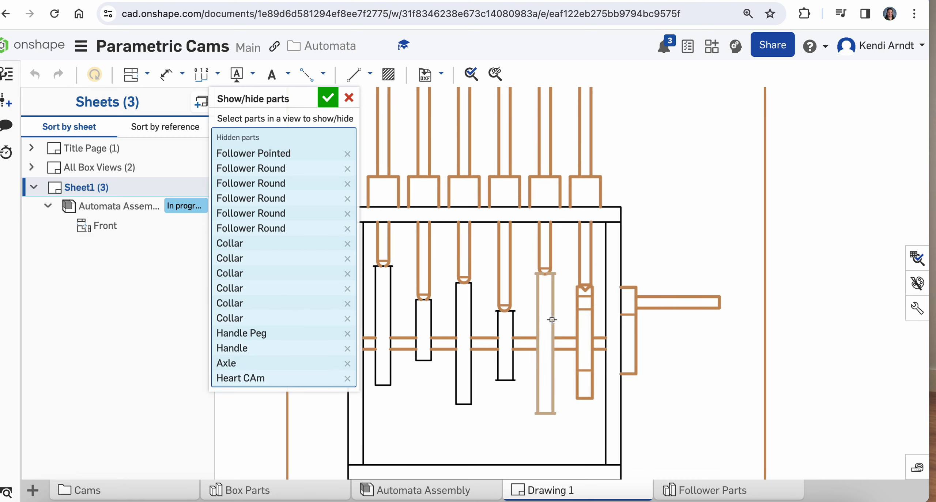
pyautogui.click(515, 327)
pyautogui.click(515, 328)
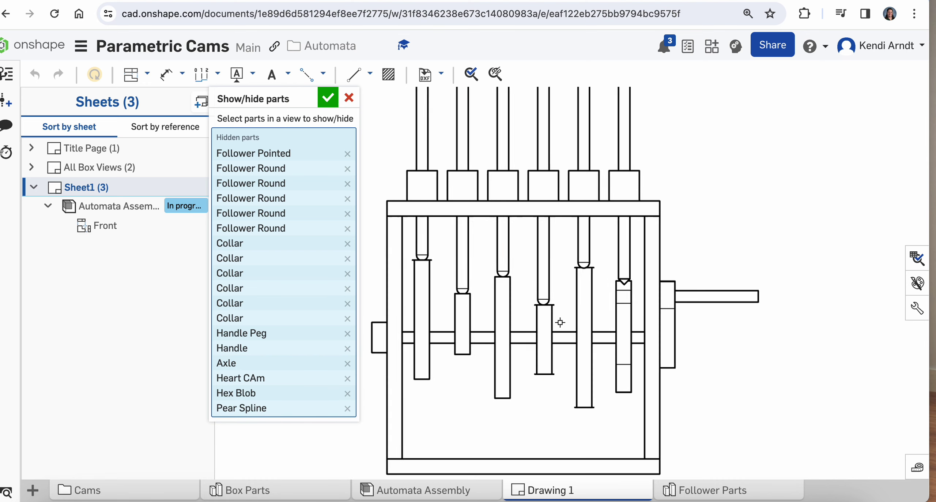
pyautogui.click(513, 313)
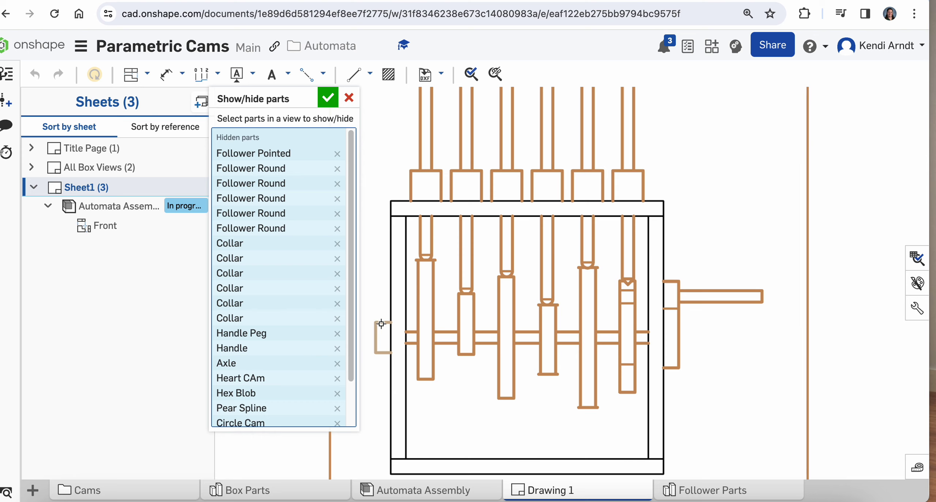
pyautogui.click(327, 99)
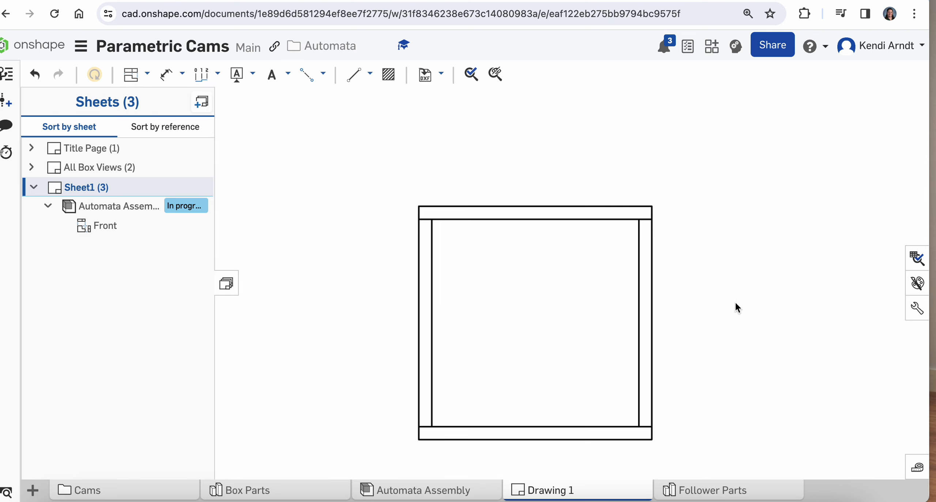
# Move the box's front view slightly up on the sheet and project an isometric view from it near the upper-right corner.
pyautogui.scroll(-5, 726, 308)
pyautogui.moveTo(740, 293)
pyautogui.mouseDown(button='middle')
pyautogui.moveTo(576, 293)
pyautogui.moveTo(505, 334)
pyautogui.mouseUp(button='middle')
pyautogui.scroll(-1, 577, 294)
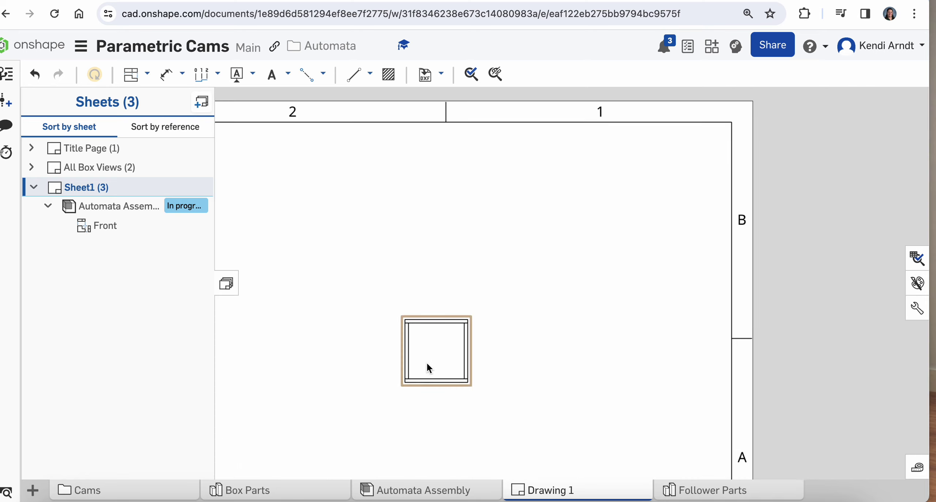
pyautogui.moveTo(427, 363); pyautogui.dragTo(459, 329)
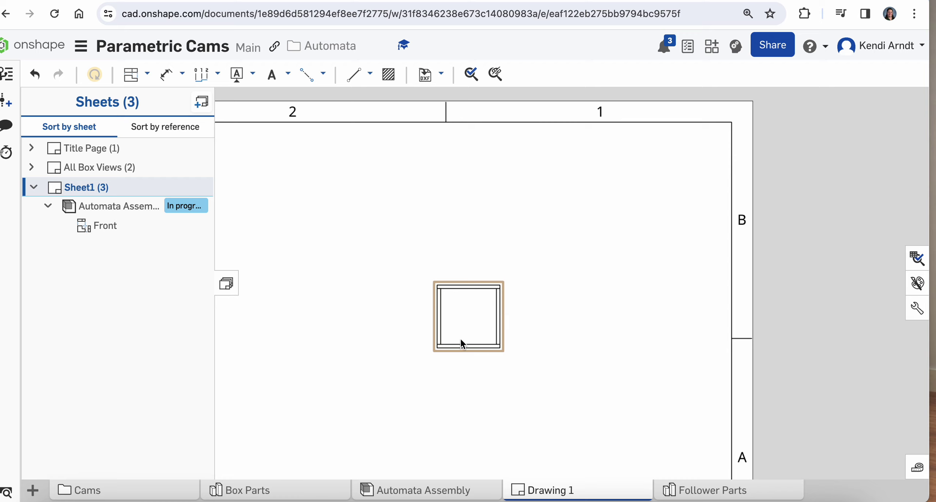
pyautogui.click(139, 77)
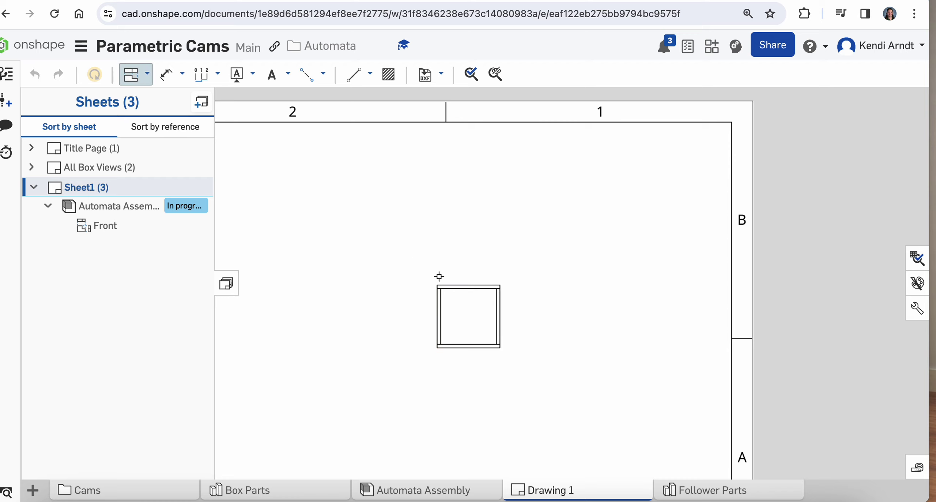
pyautogui.click(470, 310)
pyautogui.click(606, 202)
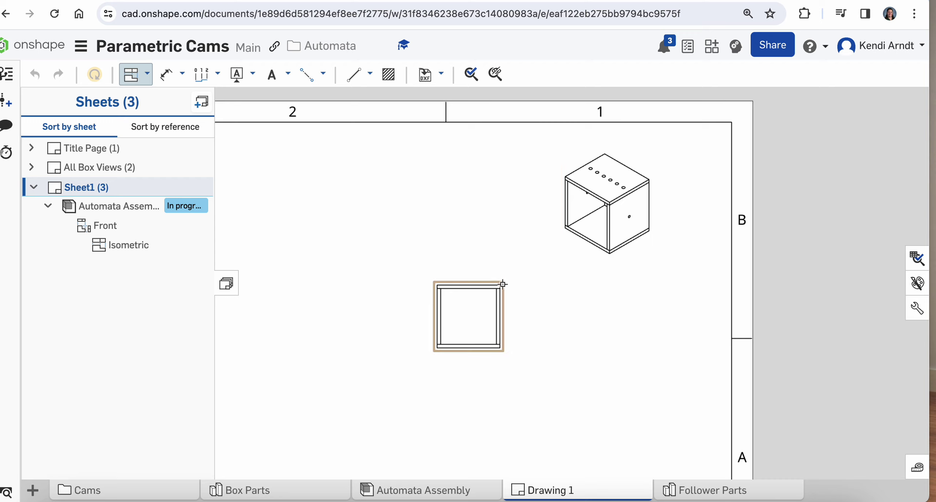
# Delete the box's front view, keeping the isometric view, and check the page 3 example in Google Docs.
pyautogui.press('Escape')
pyautogui.click(473, 306)
pyautogui.press('Delete')
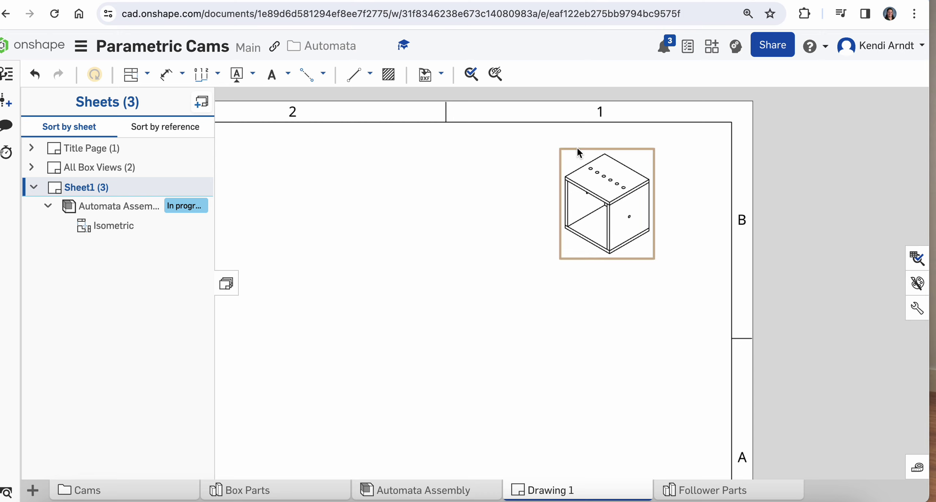
pyautogui.click(756, 1)
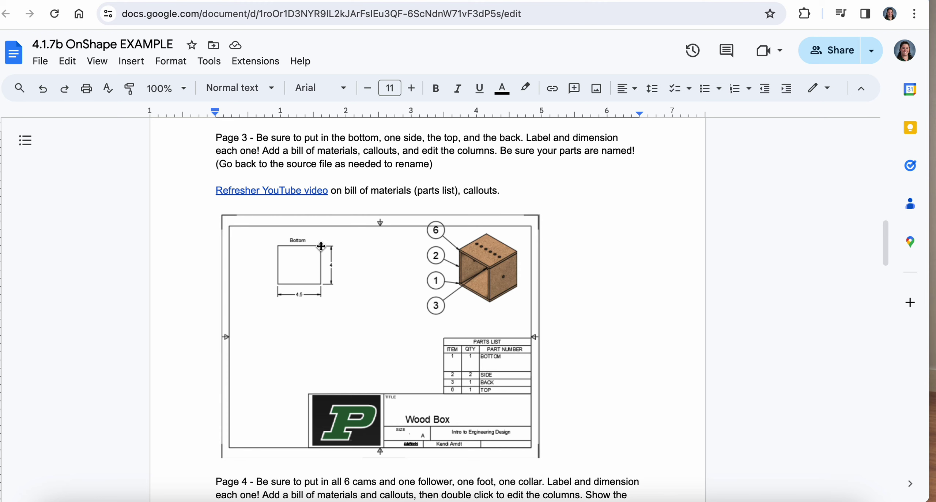
pyautogui.hotkey('ctrl', 'shift', 'Tab')
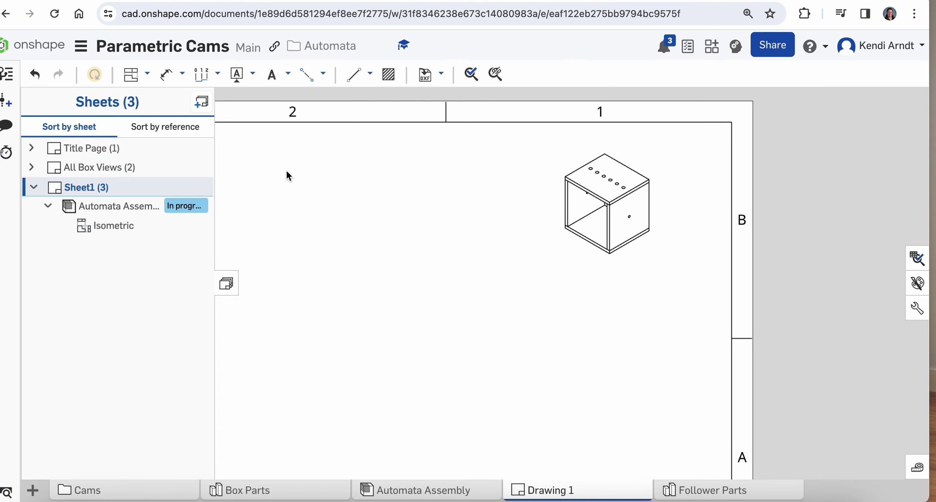
# Insert a front view of the Back part from Box Parts at the 1:4 sheet scale, beside the isometric box view.
pyautogui.click(146, 76)
pyautogui.click(137, 97)
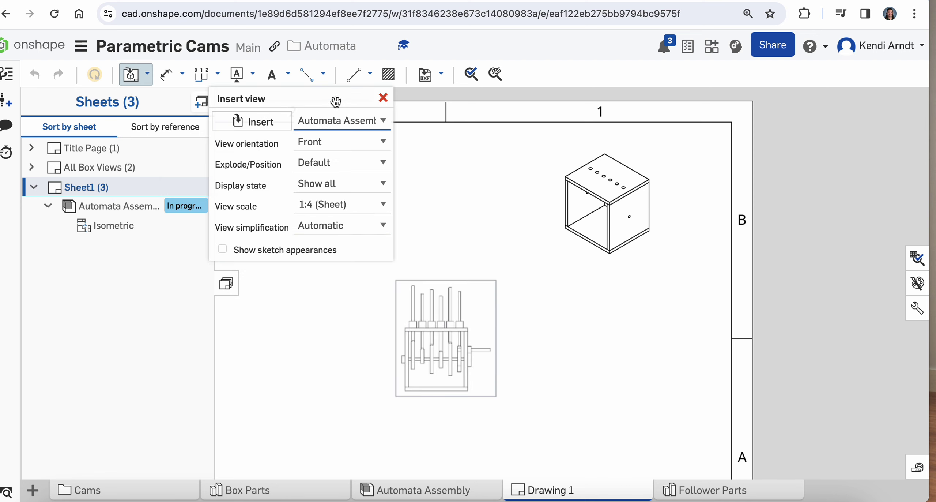
pyautogui.click(339, 123)
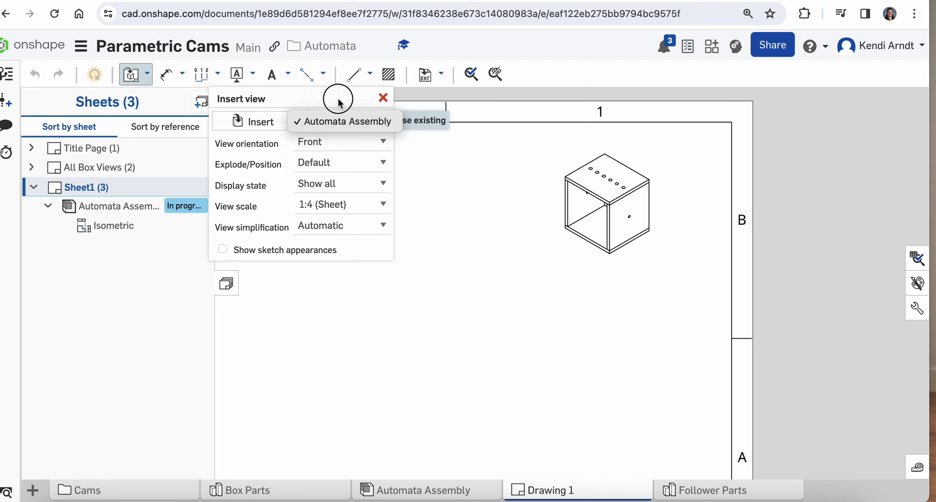
pyautogui.click(334, 120)
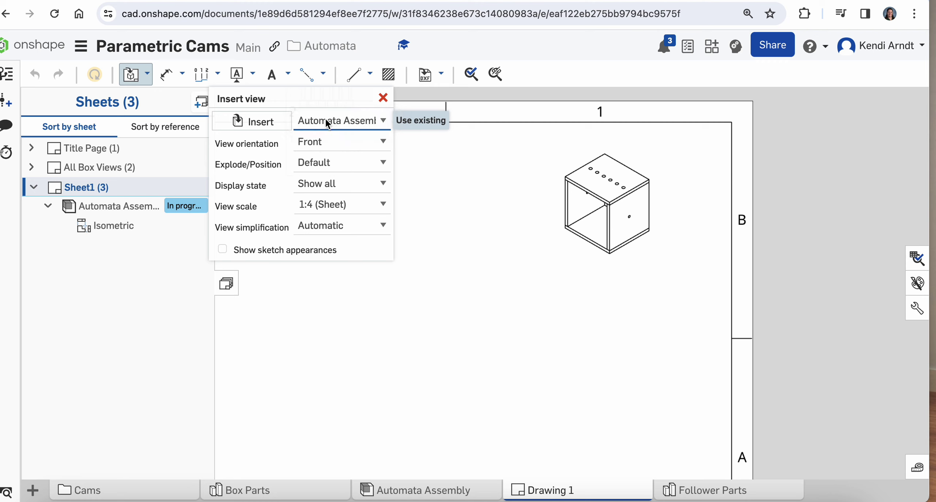
pyautogui.click(249, 122)
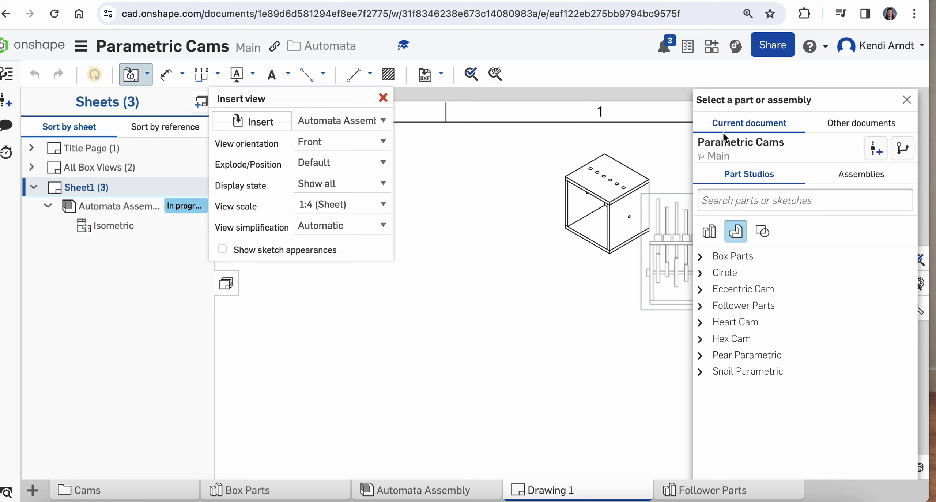
pyautogui.click(710, 234)
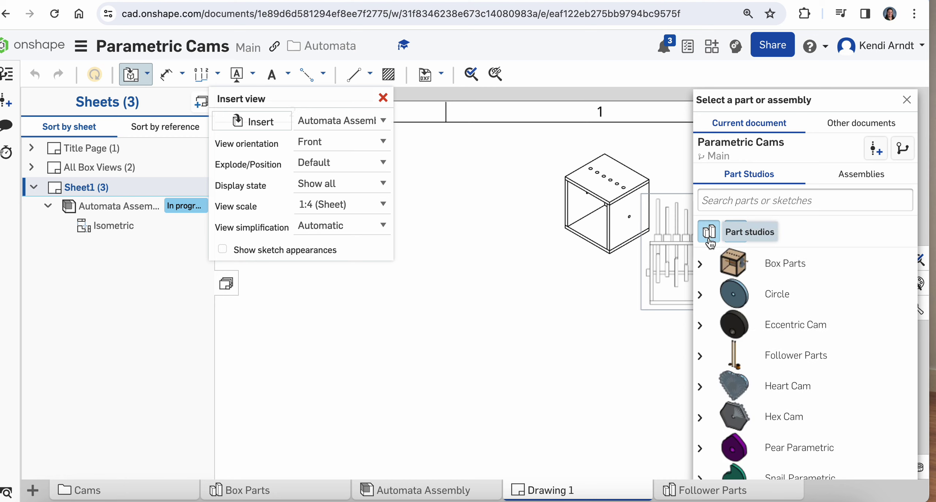
pyautogui.click(733, 263)
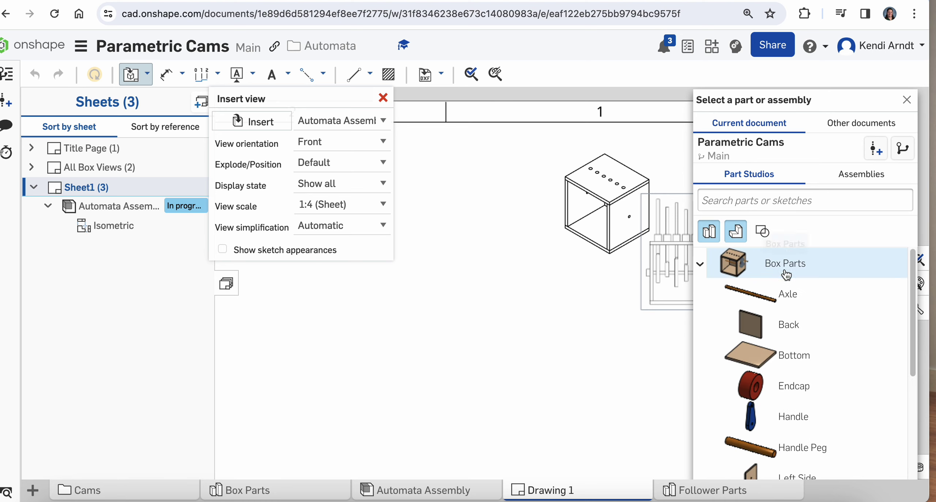
pyautogui.scroll(-1, 812, 314)
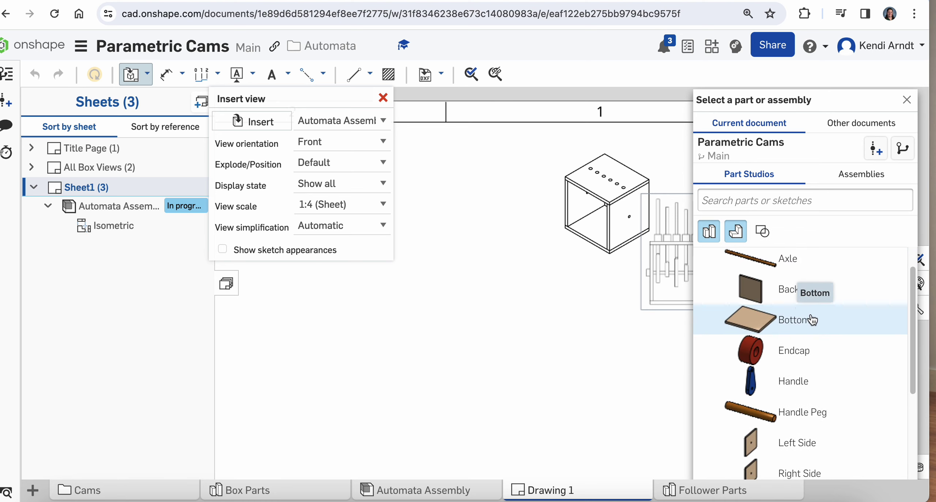
pyautogui.click(789, 289)
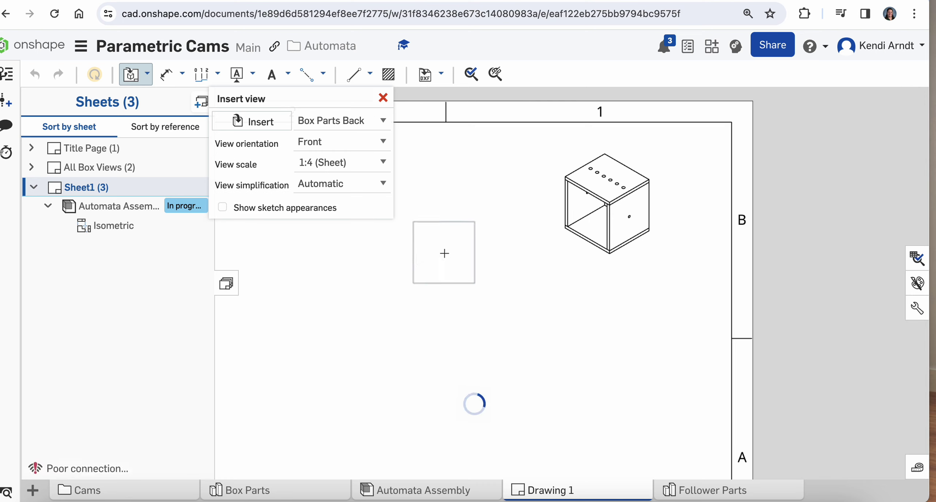
pyautogui.click(444, 279)
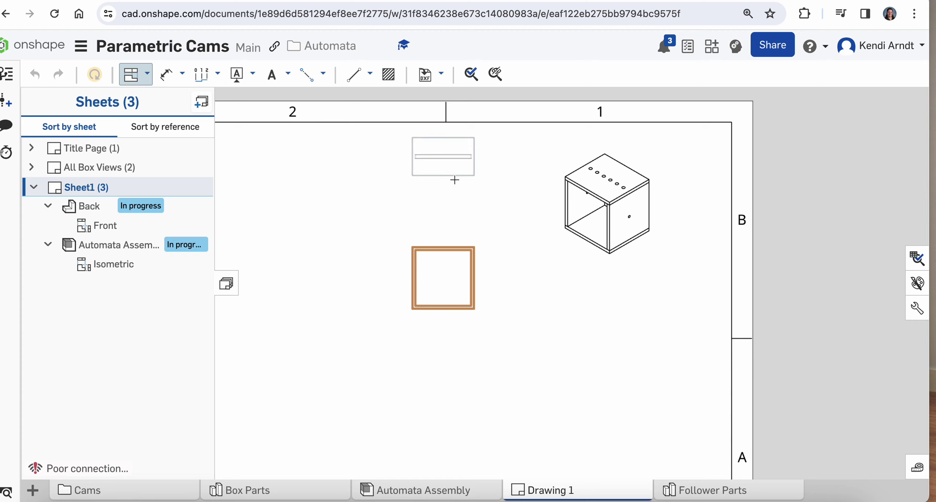
pyautogui.press('Escape')
pyautogui.scroll(1, 441, 274)
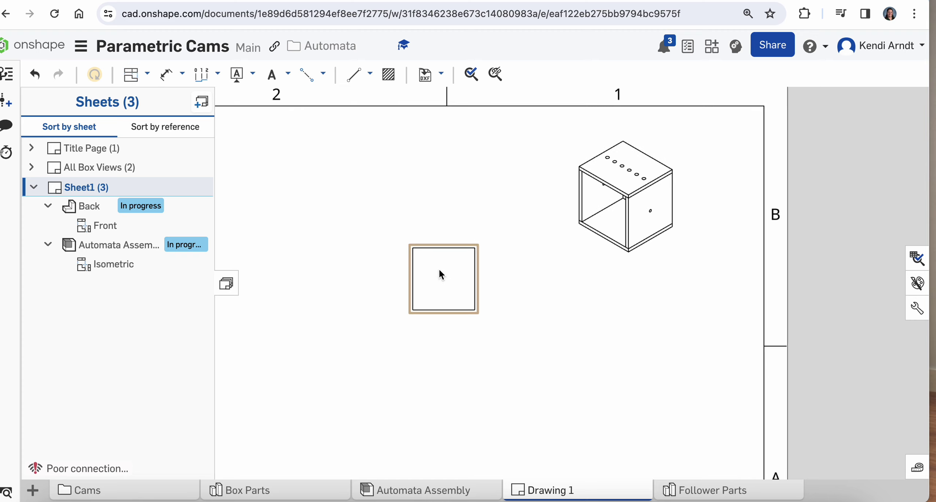
# Move the Back part's front view to the upper-left corner of the third sheet.
pyautogui.moveTo(464, 273); pyautogui.dragTo(308, 202)
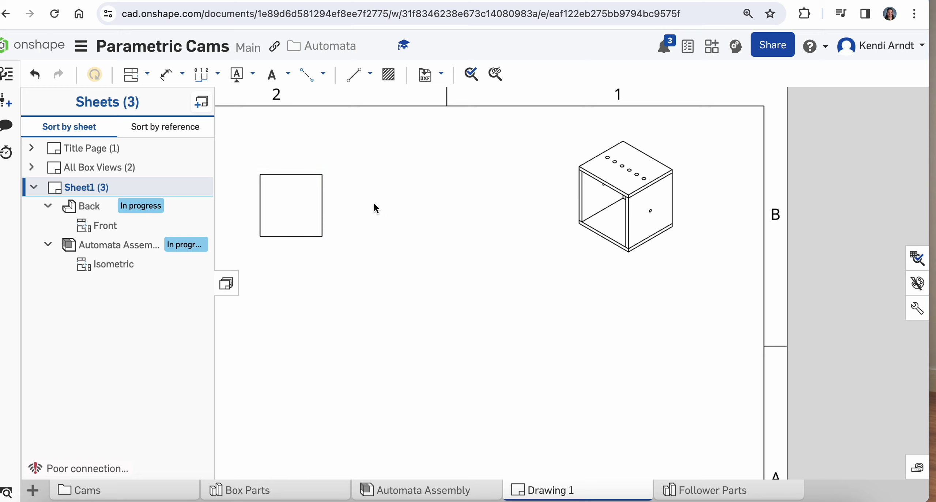
pyautogui.moveTo(377, 208); pyautogui.dragTo(459, 213, button='middle')
pyautogui.moveTo(370, 211); pyautogui.dragTo(302, 214)
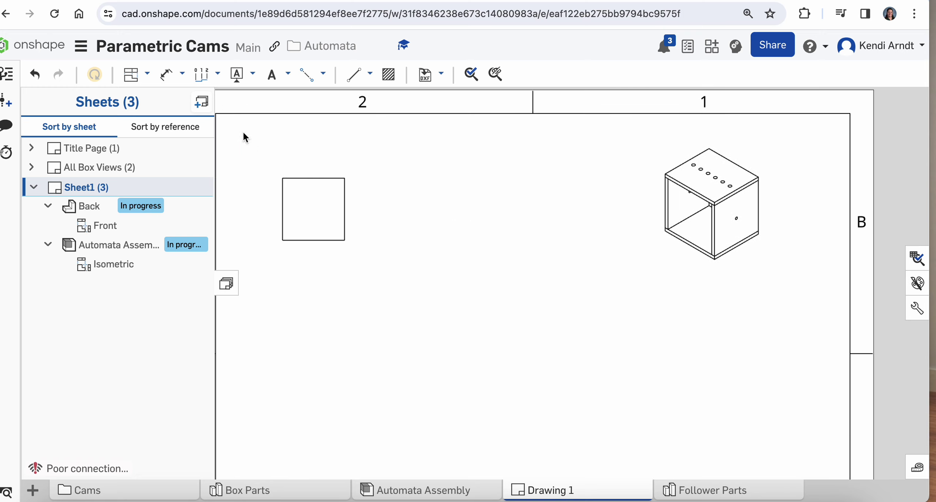
# Add a note reading "Back" above the Back part's view and centre the view beneath it.
pyautogui.click(272, 74)
pyautogui.click(271, 152)
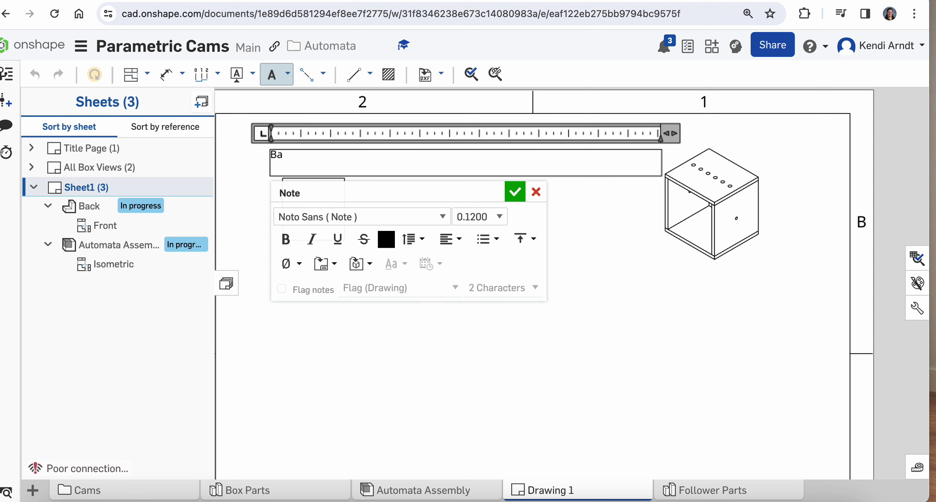
pyautogui.click(515, 193)
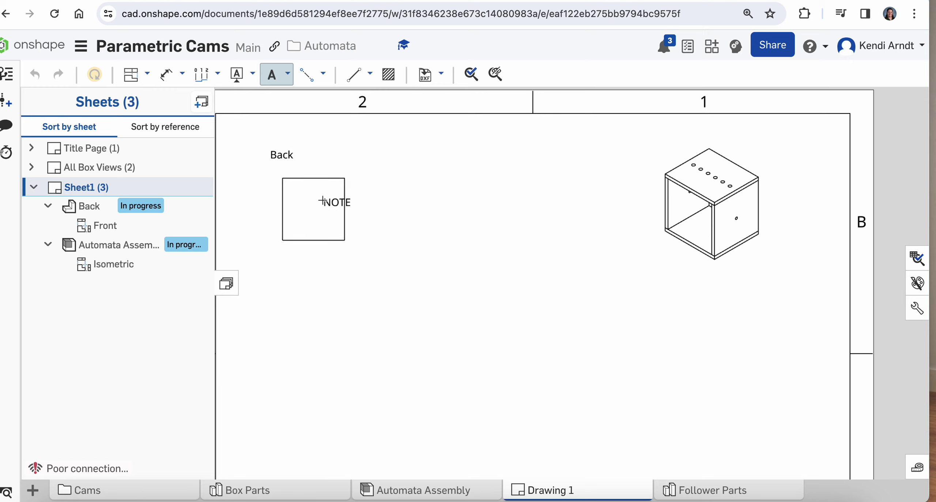
pyautogui.click(299, 196)
pyautogui.click(584, 242)
pyautogui.moveTo(318, 196); pyautogui.dragTo(287, 186)
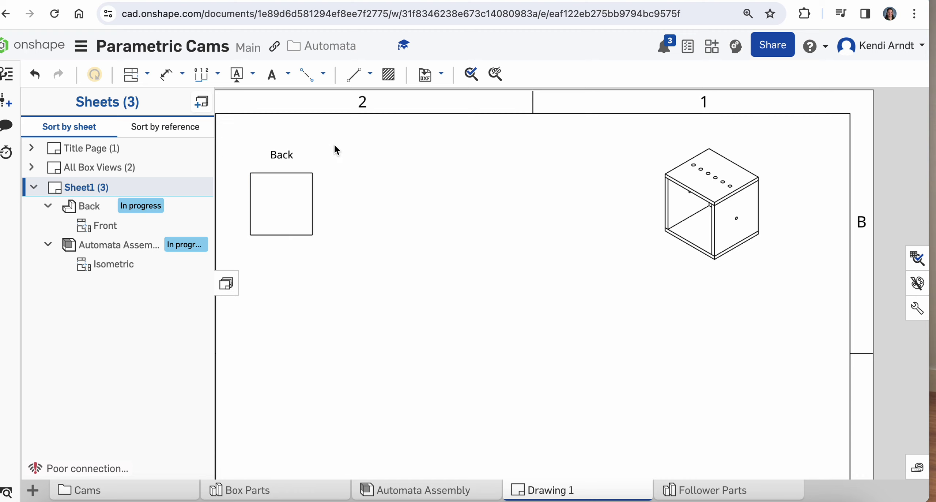
# Insert a front view of the Bottom part from Box Parts at the 1:4 sheet scale below the Back view, and project its top view.
pyautogui.scroll(-2, 472, 222)
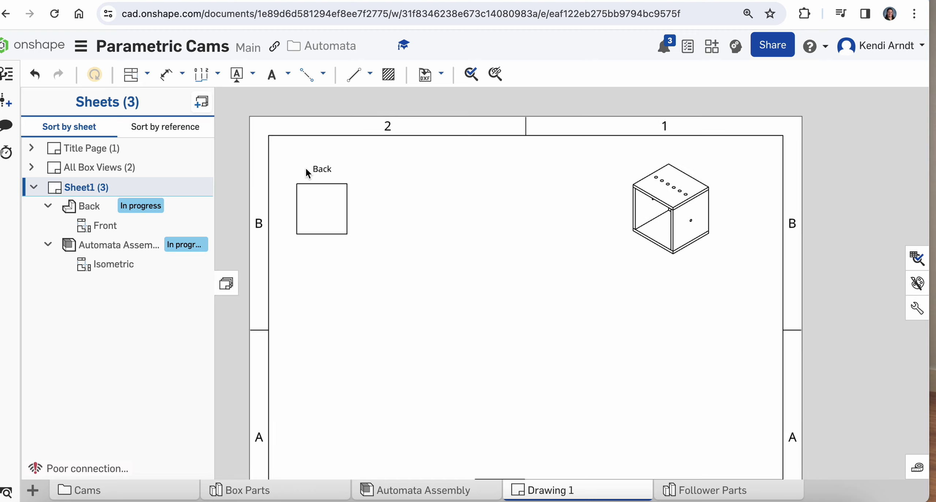
pyautogui.click(147, 74)
pyautogui.click(172, 98)
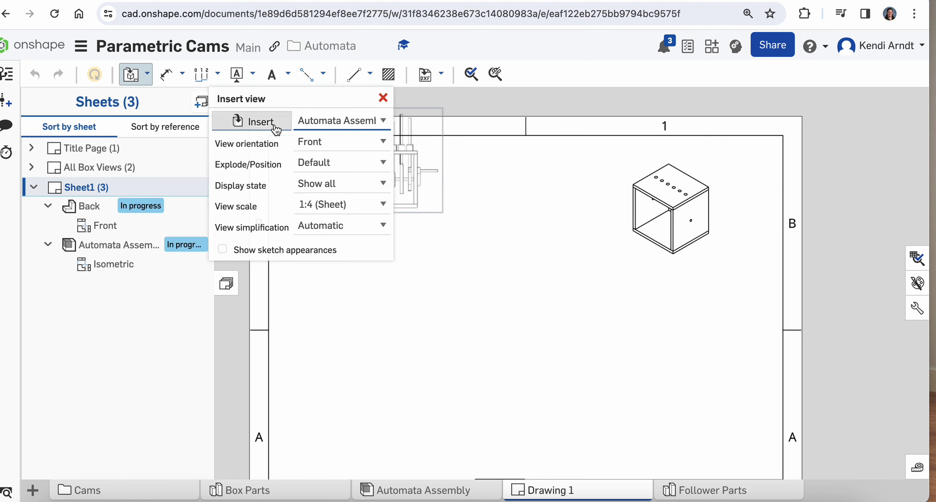
pyautogui.click(276, 126)
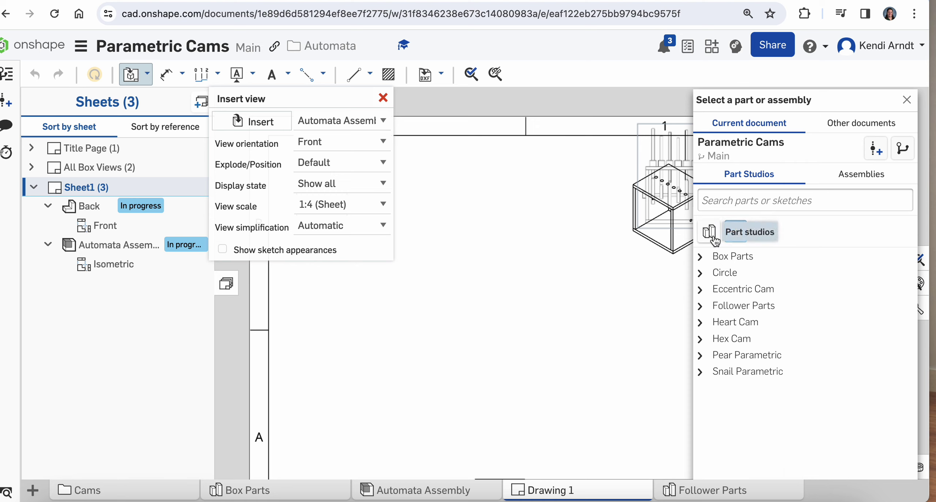
pyautogui.click(733, 264)
pyautogui.scroll(-4, 753, 298)
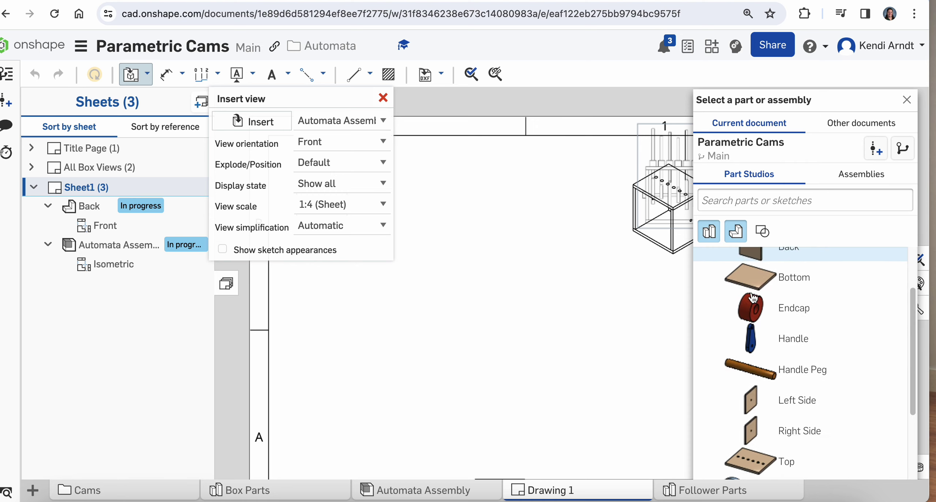
pyautogui.scroll(-3, 752, 298)
pyautogui.scroll(7, 768, 307)
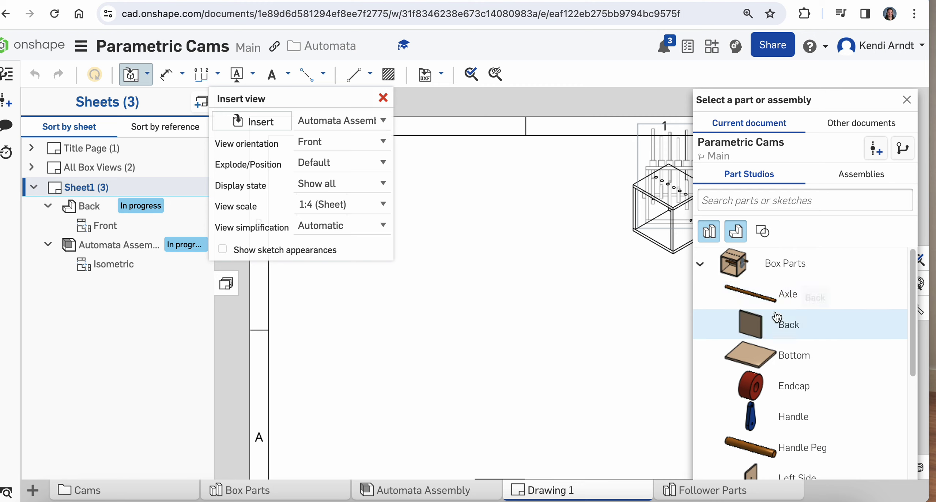
pyautogui.click(771, 353)
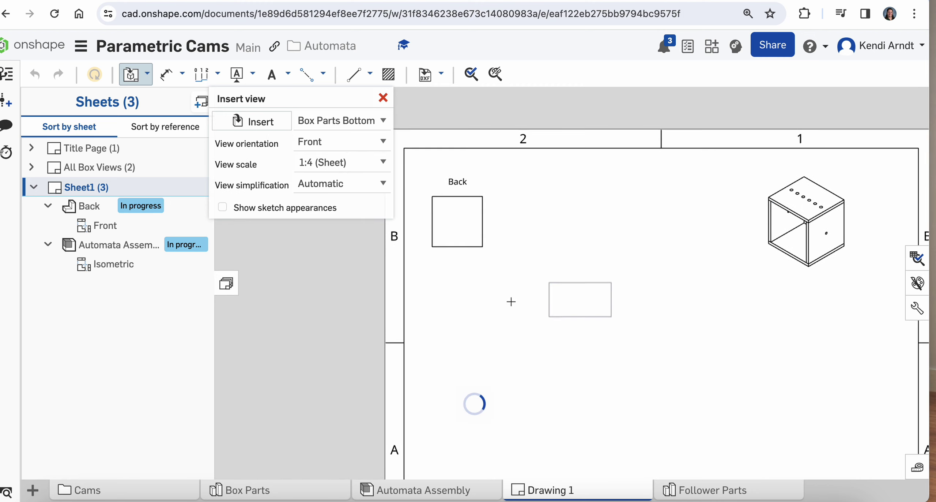
pyautogui.click(463, 330)
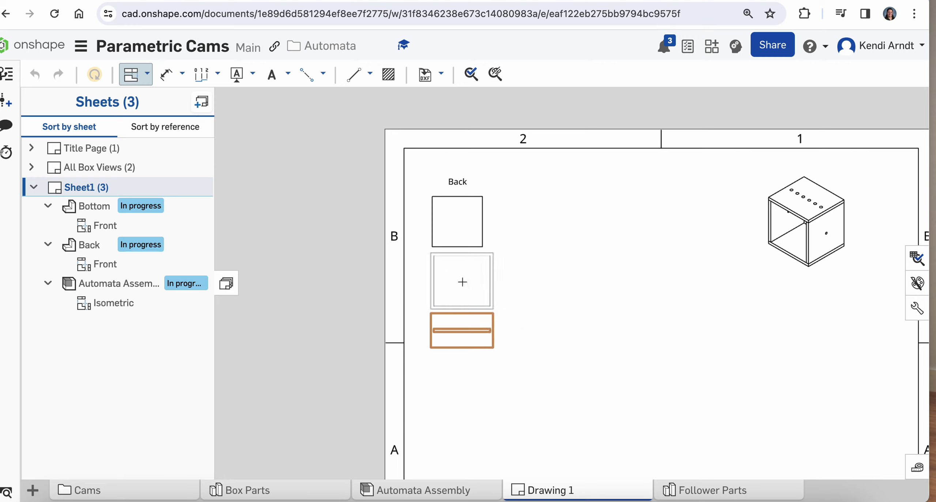
pyautogui.click(467, 321)
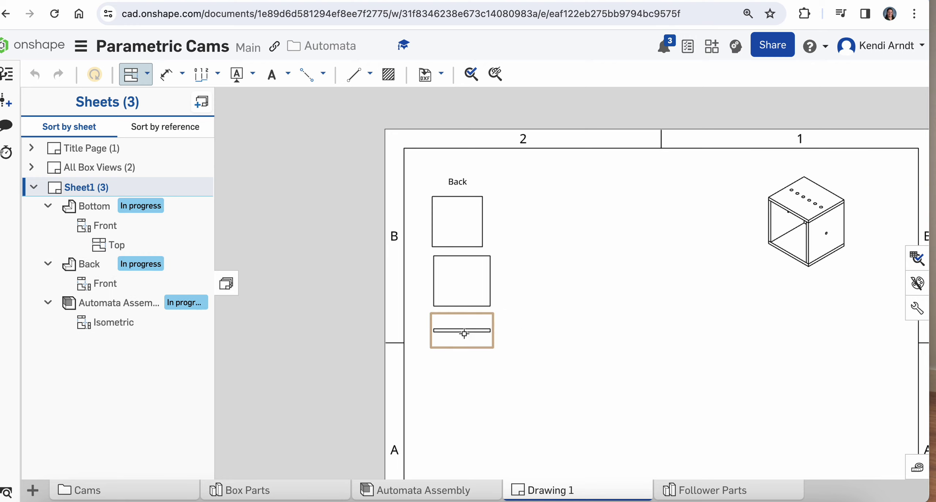
# Delete the Bottom part's front view and position its remaining top view below the Back view.
pyautogui.click(466, 305)
pyautogui.press('Delete')
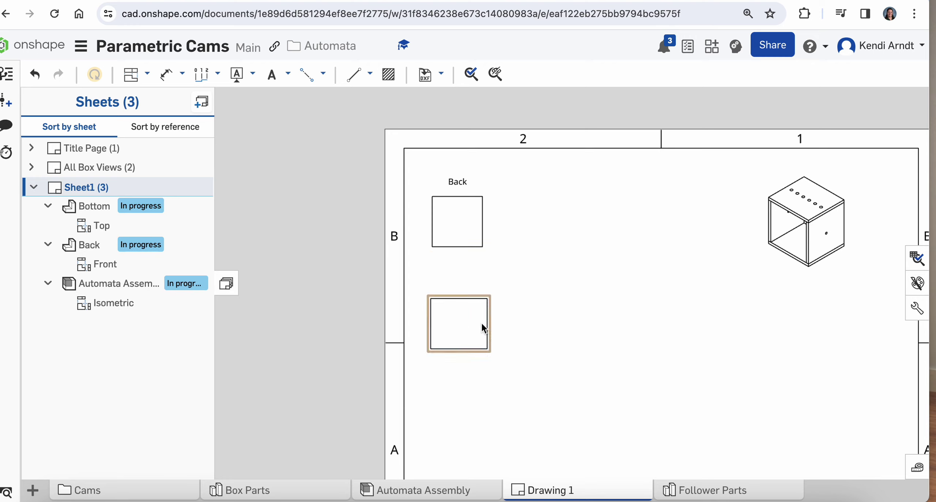
pyautogui.moveTo(482, 324)
pyautogui.mouseDown()
pyautogui.moveTo(479, 283)
pyautogui.moveTo(476, 309)
pyautogui.mouseUp()
# Place a note reading "Bottom" just above the Bottom part's top view.
pyautogui.click(272, 74)
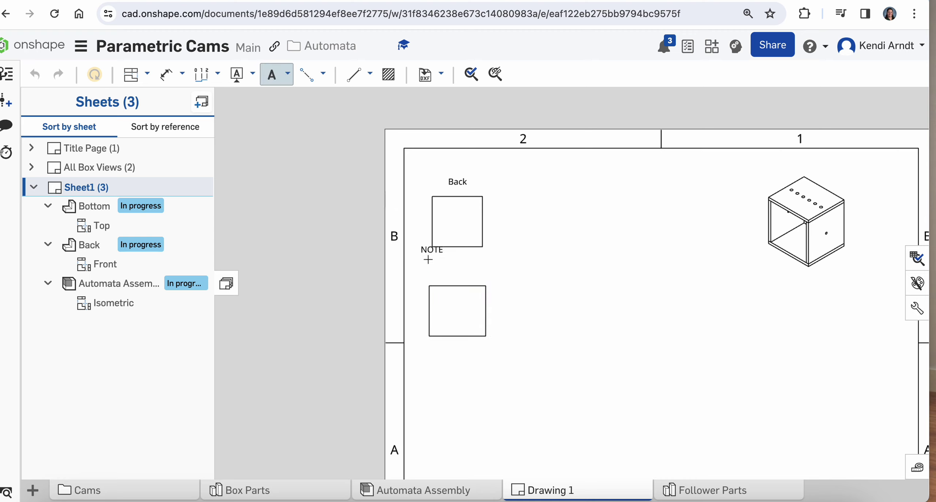
pyautogui.click(432, 281)
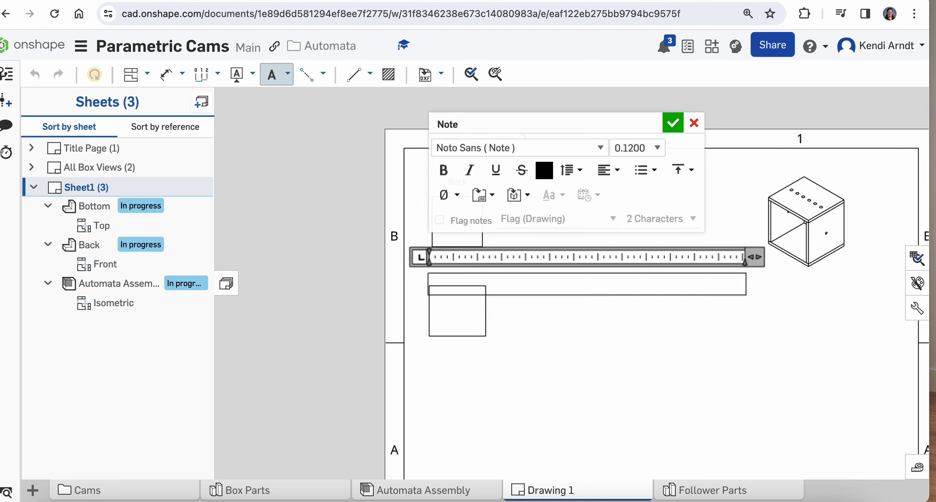
pyautogui.click(676, 126)
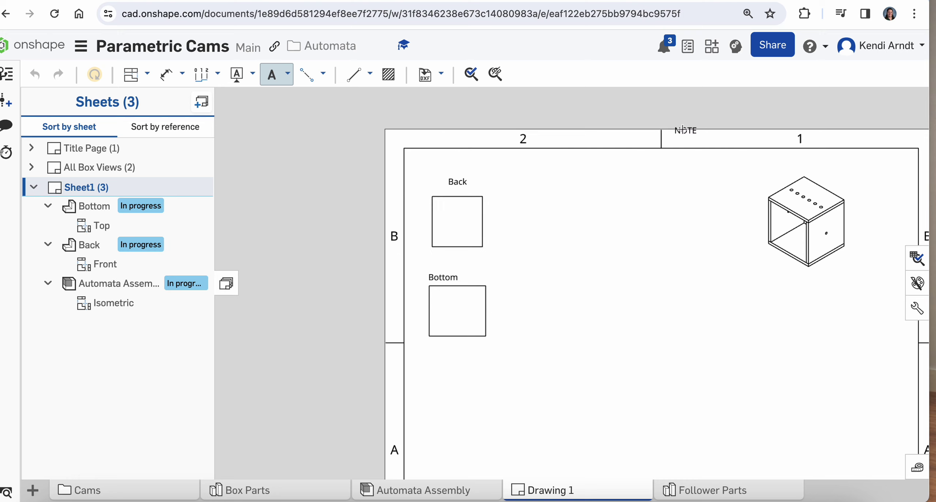
# Move the Bottom part's view slightly down, away from the Back view, and centre the "Bottom" note above it.
pyautogui.moveTo(613, 320); pyautogui.dragTo(543, 320, button='middle')
pyautogui.click(380, 275)
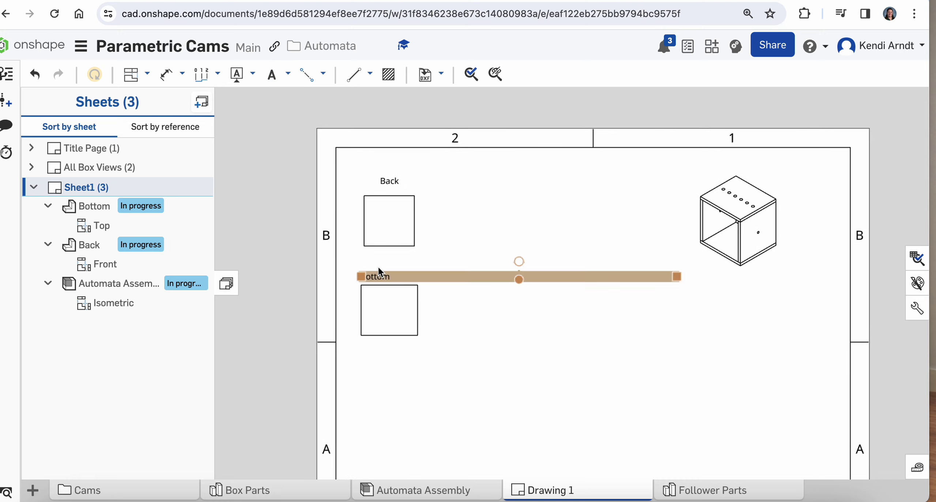
pyautogui.press('Escape')
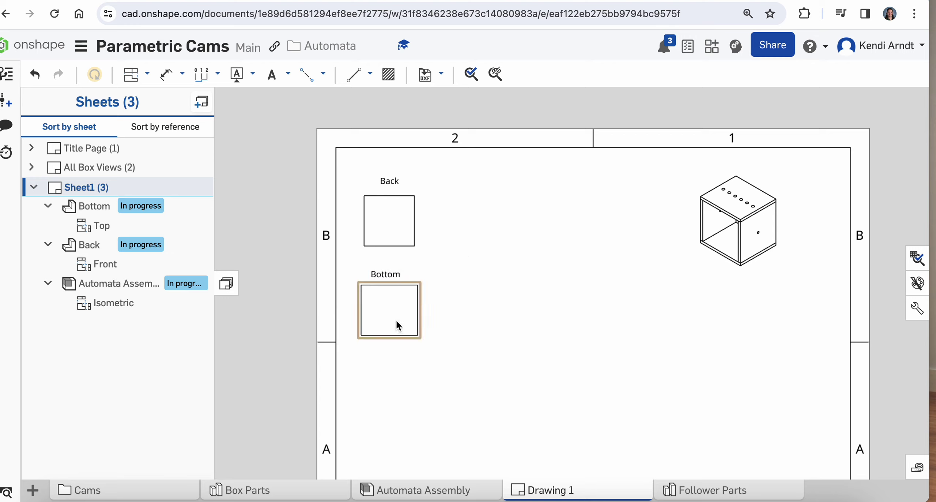
pyautogui.moveTo(396, 318); pyautogui.dragTo(397, 336)
pyautogui.click(388, 284)
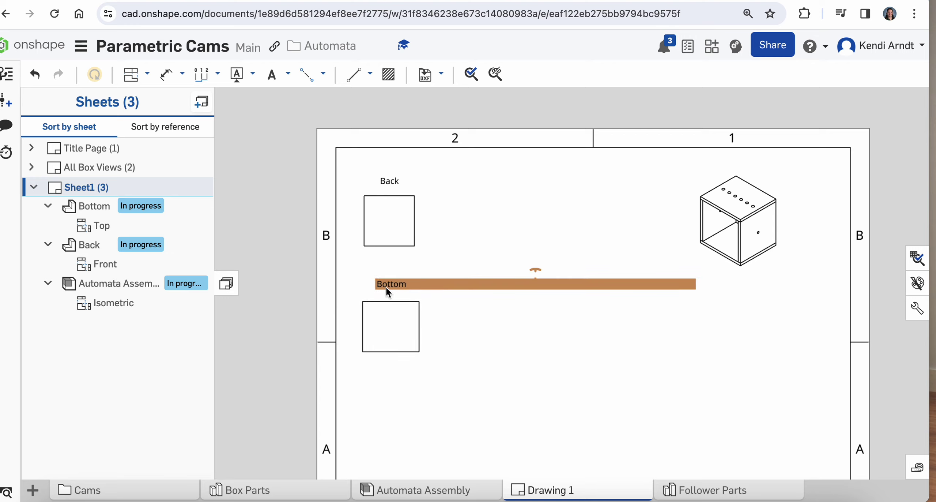
pyautogui.press('Escape')
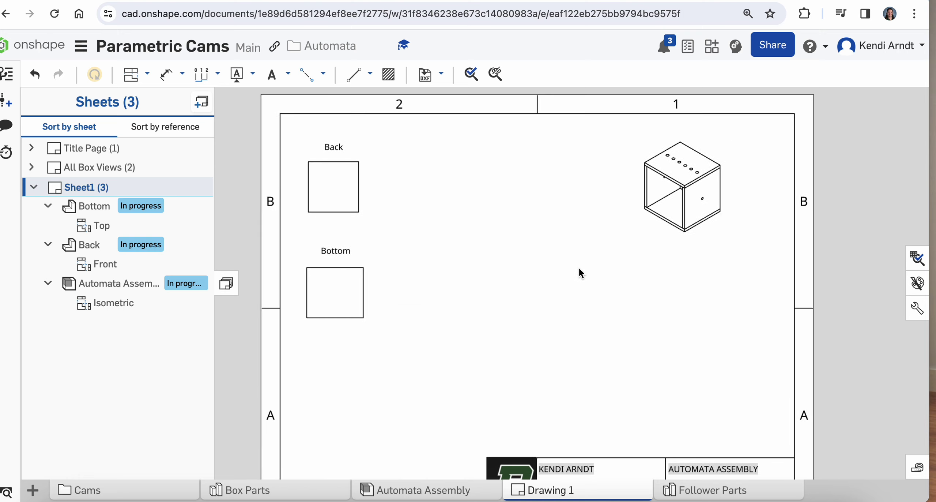
# Insert a front view of the Top part from Box Parts at the 1:4 sheet scale and project its top view above it.
pyautogui.click(146, 76)
pyautogui.click(157, 93)
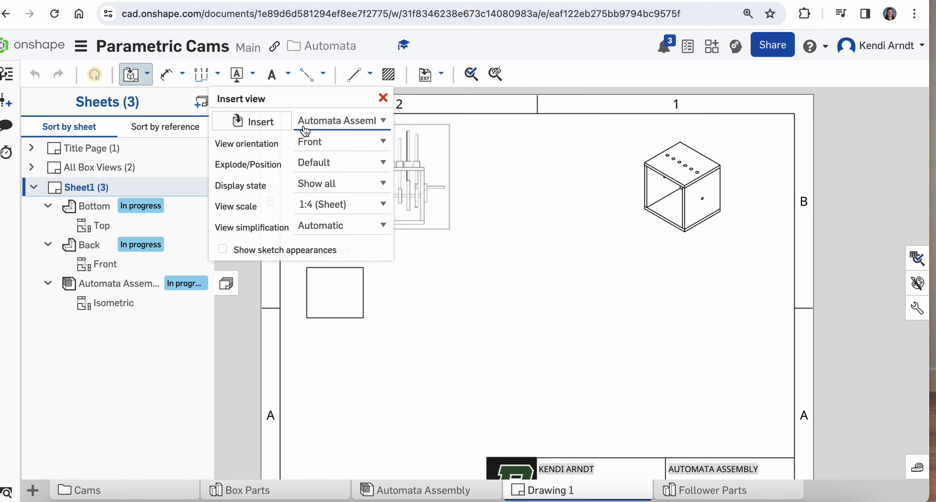
pyautogui.click(255, 123)
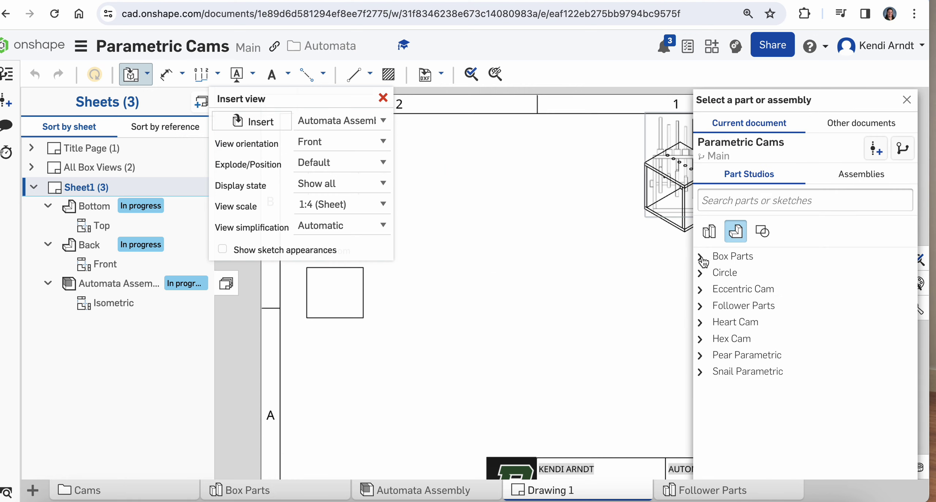
pyautogui.click(702, 259)
pyautogui.scroll(-1, 732, 286)
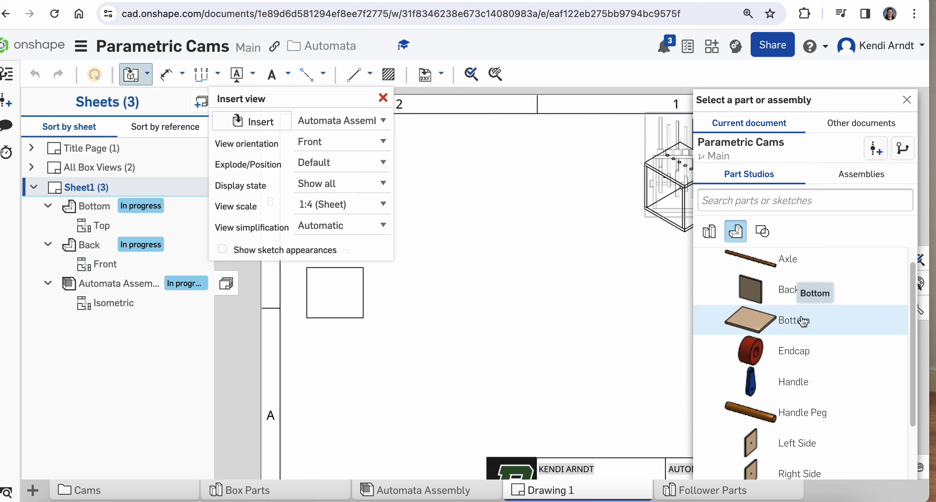
pyautogui.scroll(-1, 802, 322)
pyautogui.scroll(-1, 802, 325)
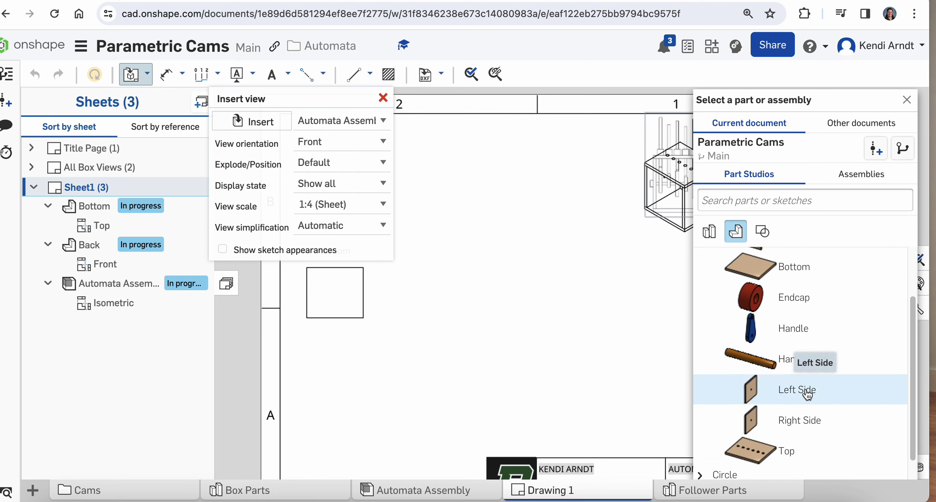
pyautogui.click(794, 452)
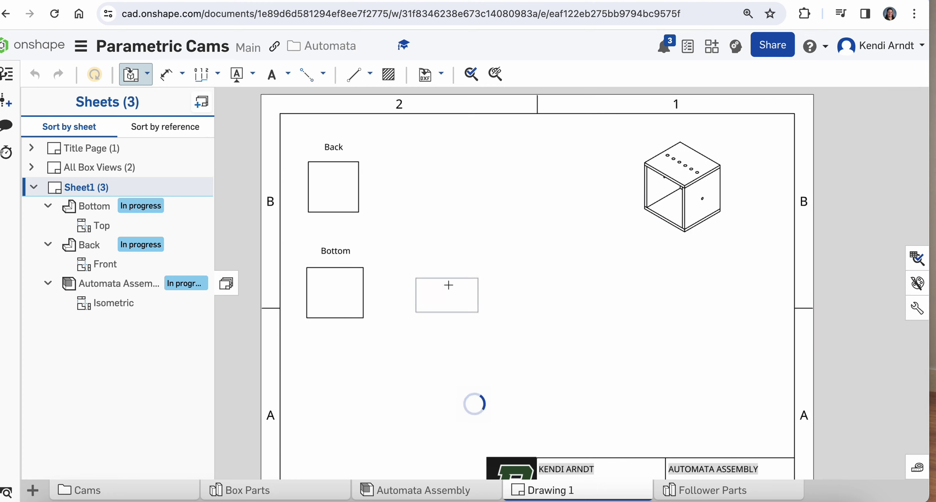
pyautogui.click(448, 285)
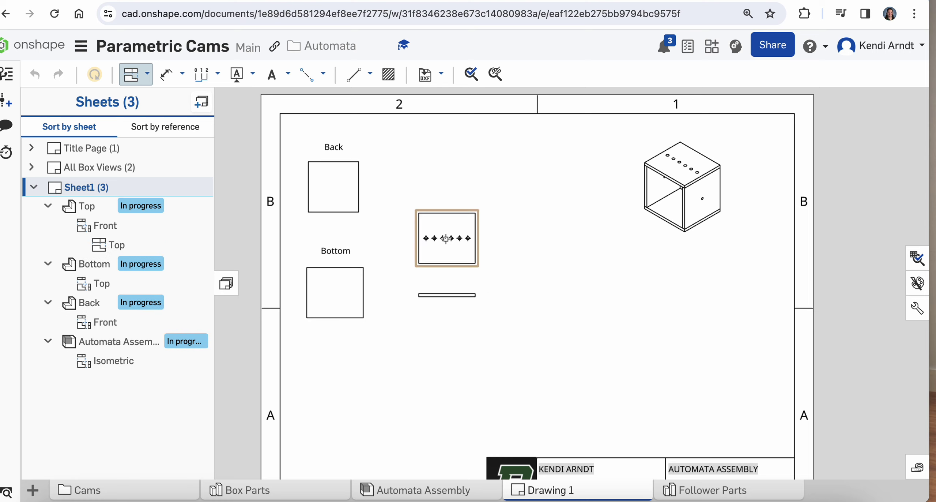
# Delete the Top part's front view and move its top view down beside the Bottom part's view.
pyautogui.click(449, 282)
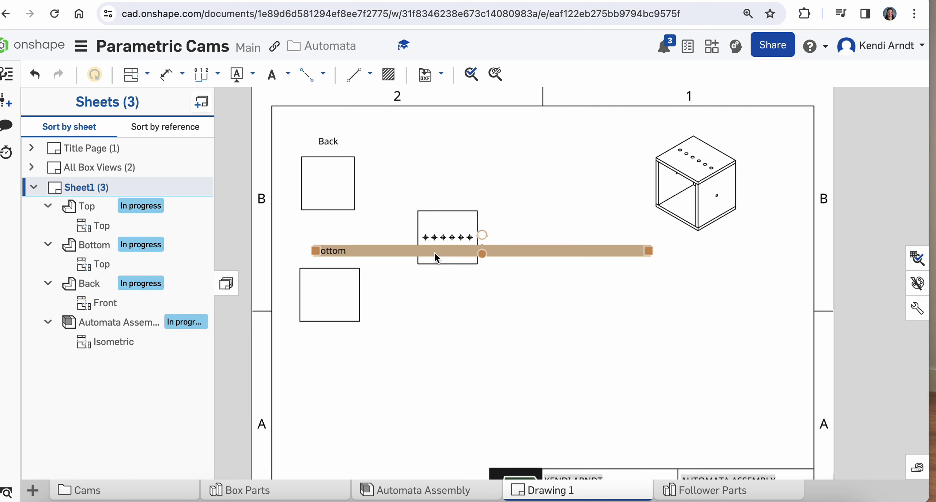
pyautogui.scroll(2, 434, 252)
pyautogui.moveTo(452, 214); pyautogui.dragTo(448, 277)
pyautogui.scroll(2, 436, 303)
pyautogui.scroll(2, 435, 306)
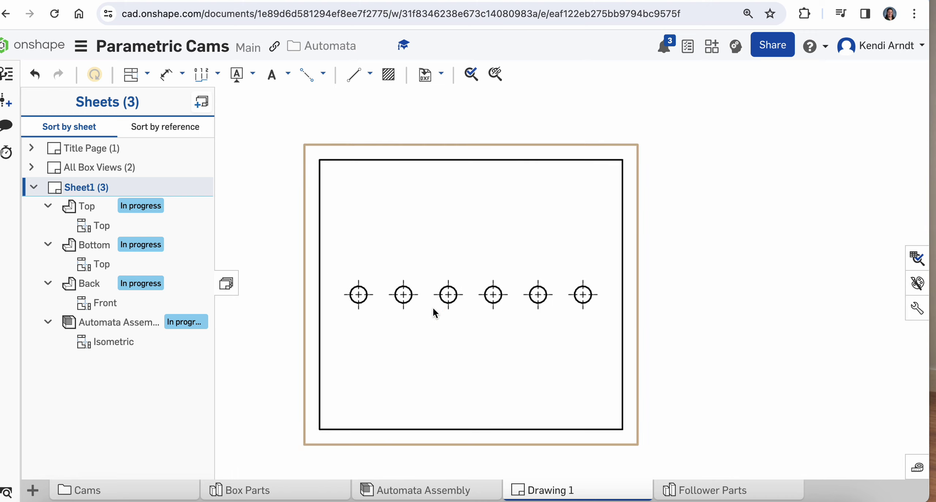
pyautogui.scroll(-2, 402, 291)
pyautogui.scroll(-1, 402, 251)
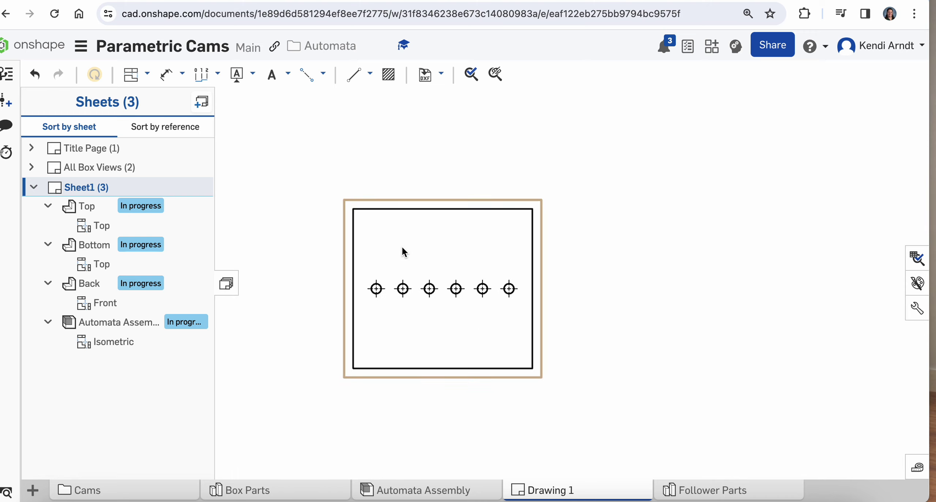
# Add a note reading "Top" centred above the Top part's view with the six holes.
pyautogui.click(271, 75)
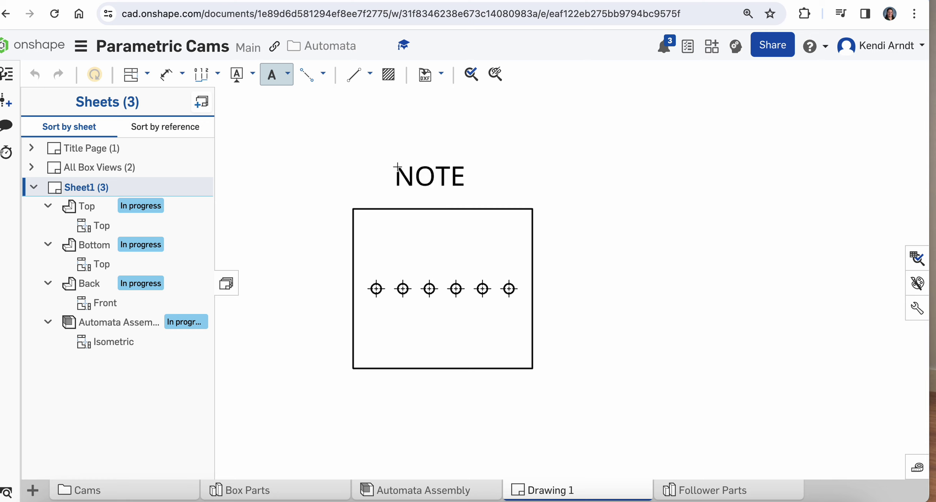
pyautogui.click(396, 167)
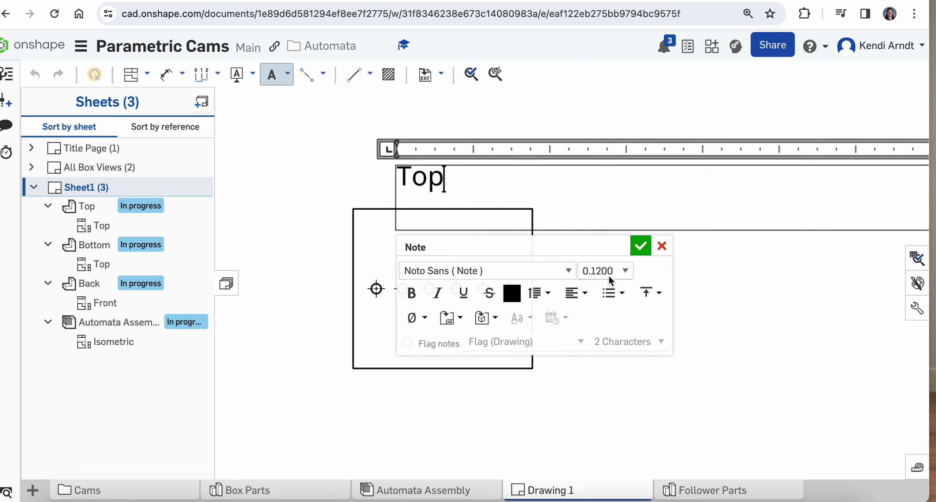
pyautogui.write('Top')
pyautogui.click(647, 244)
pyautogui.scroll(-2, 654, 265)
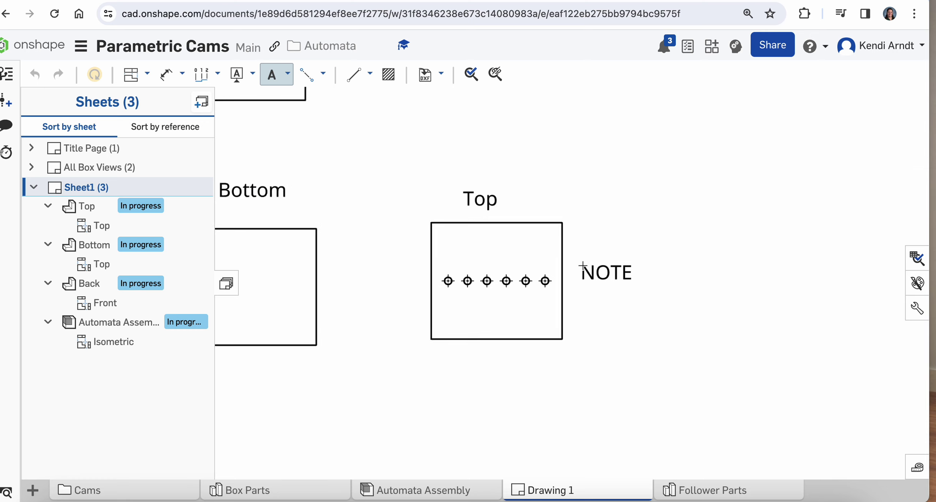
pyautogui.press('Escape')
pyautogui.scroll(-3, 583, 264)
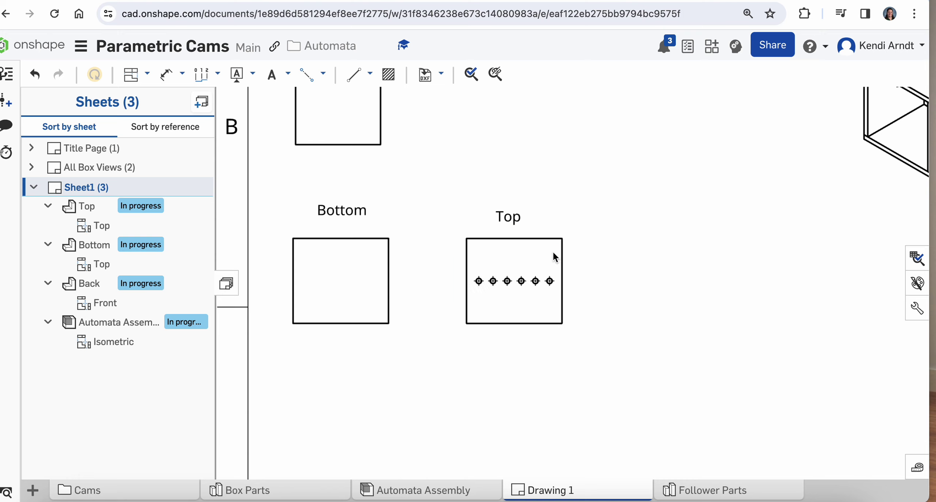
pyautogui.scroll(-2, 706, 253)
pyautogui.moveTo(724, 252); pyautogui.dragTo(627, 319, button='right')
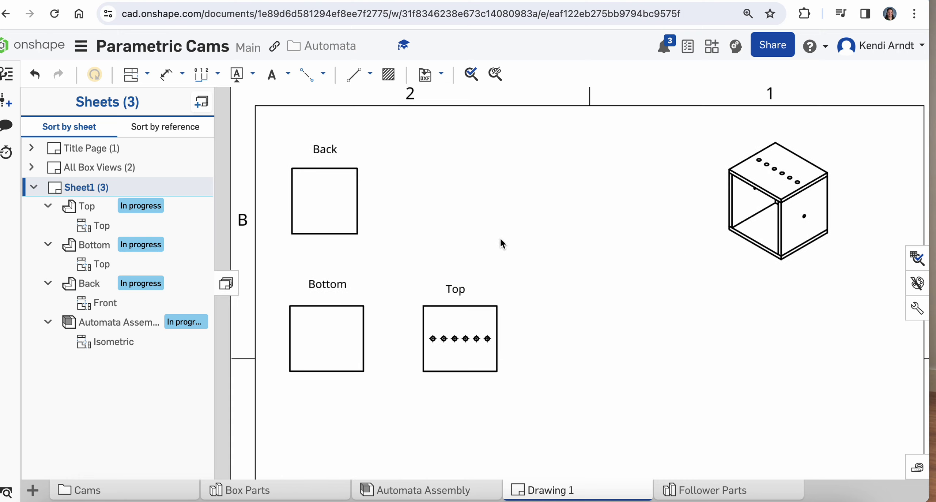
# Insert the left view of the Left Side part from Box Parts at the 1:4 sheet scale, beside the Back view.
pyautogui.click(148, 75)
pyautogui.click(157, 99)
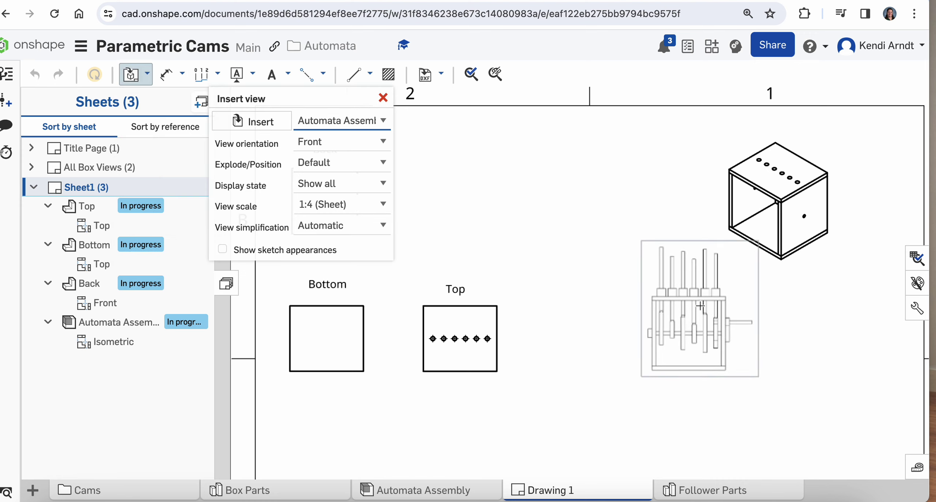
pyautogui.click(256, 121)
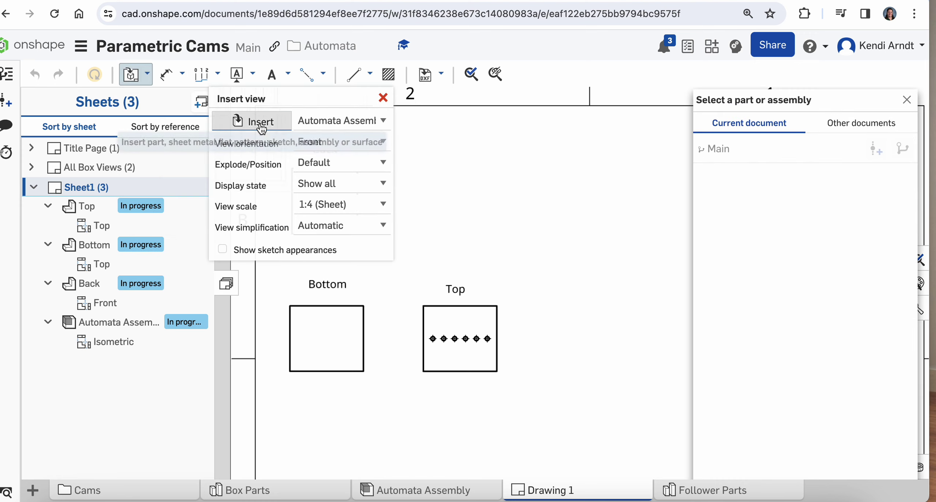
pyautogui.click(701, 256)
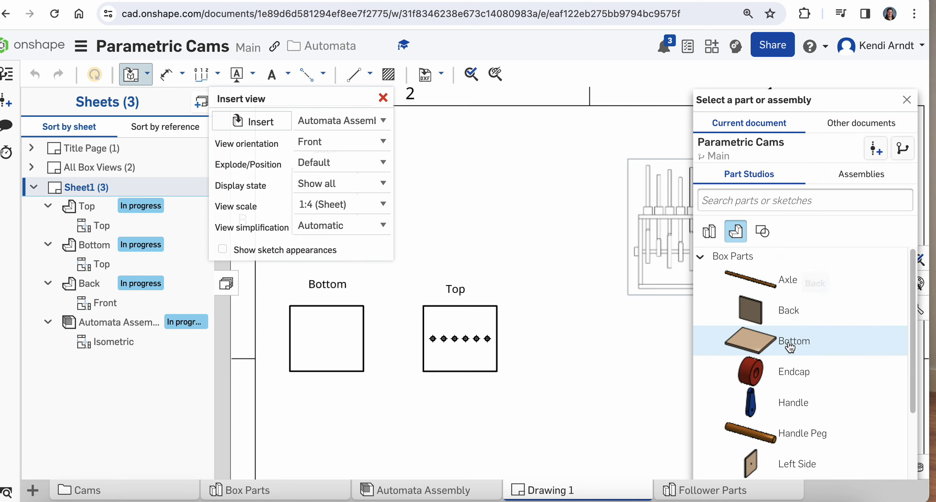
pyautogui.scroll(-3, 796, 343)
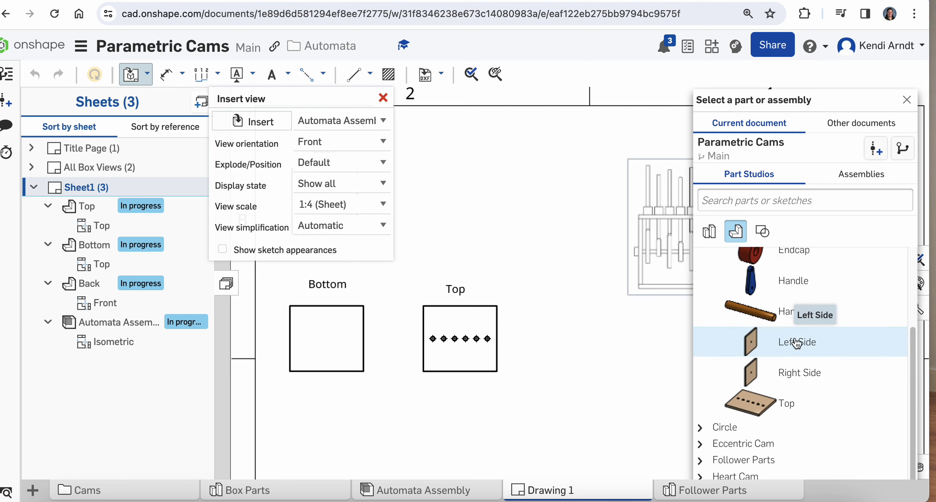
pyautogui.click(730, 330)
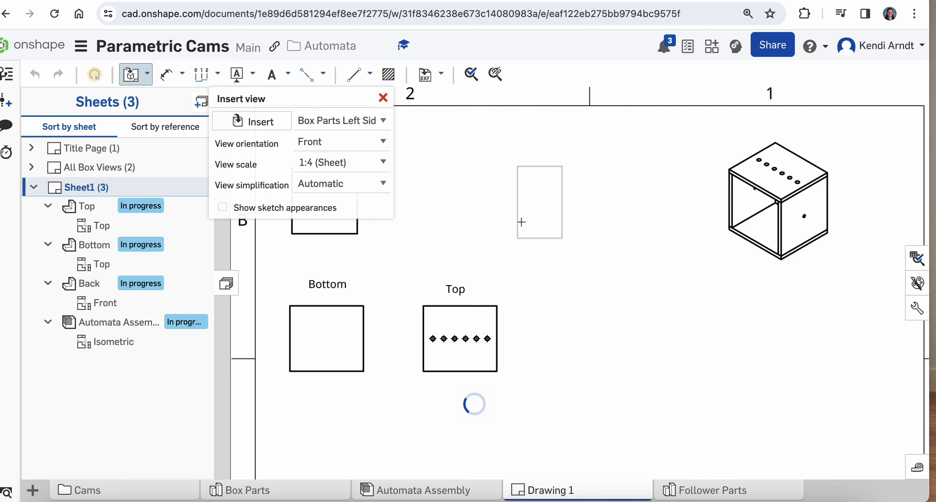
pyautogui.click(388, 150)
pyautogui.click(369, 111)
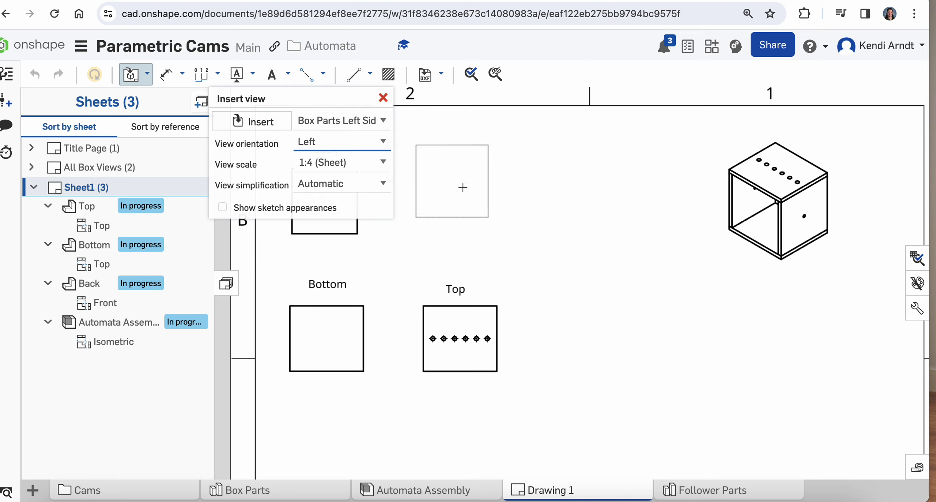
pyautogui.click(457, 198)
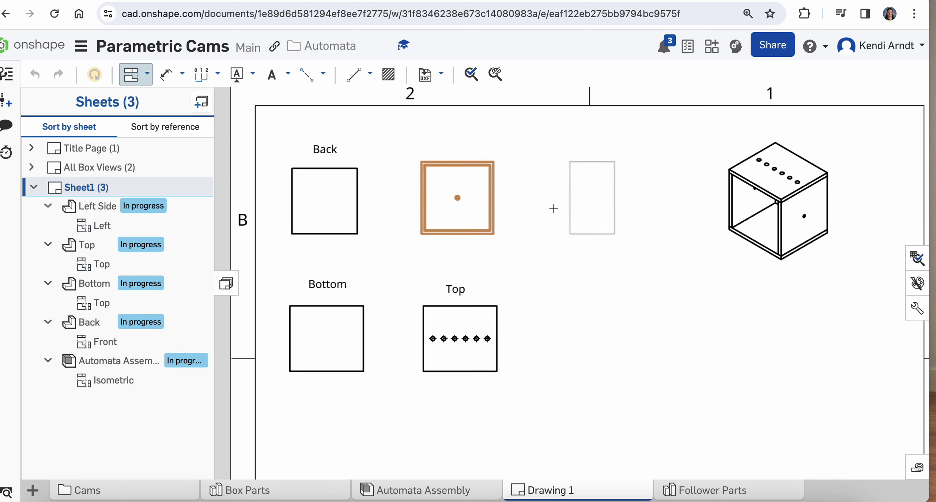
pyautogui.press('Escape')
# Add a note reading "Side" above the Left Side part's view.
pyautogui.moveTo(534, 208); pyautogui.dragTo(552, 272, button='middle')
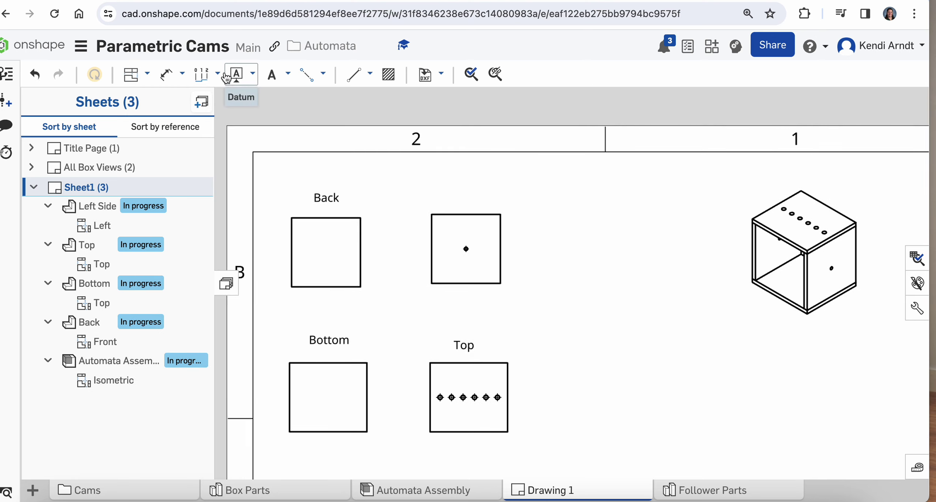
pyautogui.click(271, 74)
pyautogui.click(432, 185)
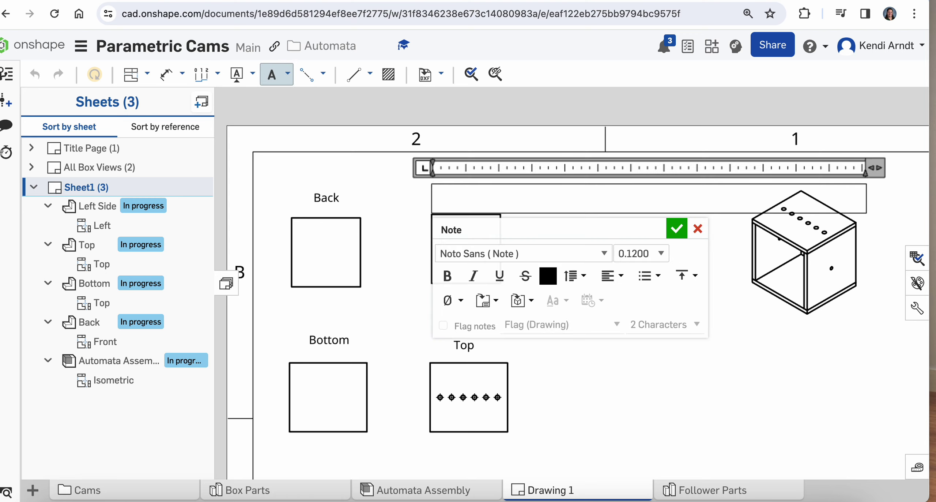
pyautogui.write('Side')
pyautogui.click(676, 229)
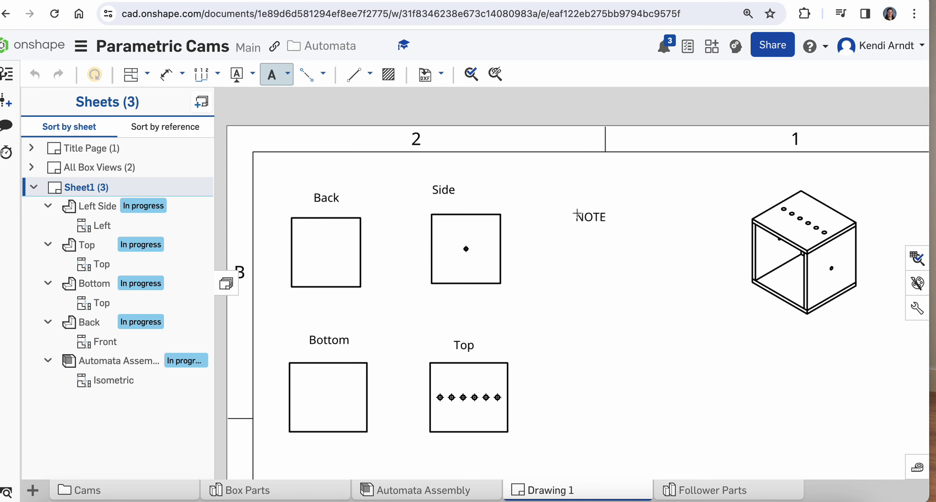
pyautogui.press('Escape')
# Spread out the part views by shifting the Side view away from the Back view and the Top and Bottom views down.
pyautogui.moveTo(476, 237); pyautogui.dragTo(502, 249)
pyautogui.scroll(-3, 634, 393)
pyautogui.click(485, 344)
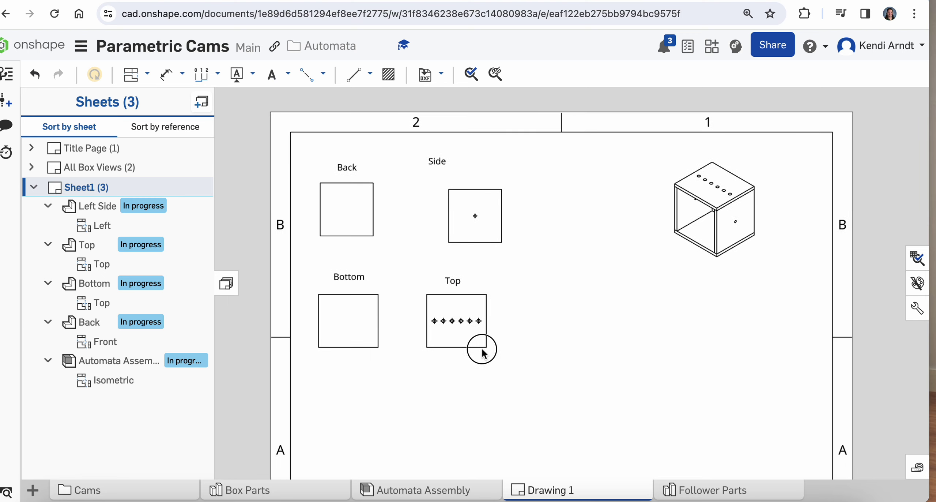
pyautogui.moveTo(472, 337); pyautogui.dragTo(542, 398)
pyautogui.keyDown('shift'); pyautogui.moveTo(353, 334); pyautogui.dragTo(371, 371); pyautogui.keyUp('shift')
pyautogui.moveTo(571, 417); pyautogui.dragTo(553, 376)
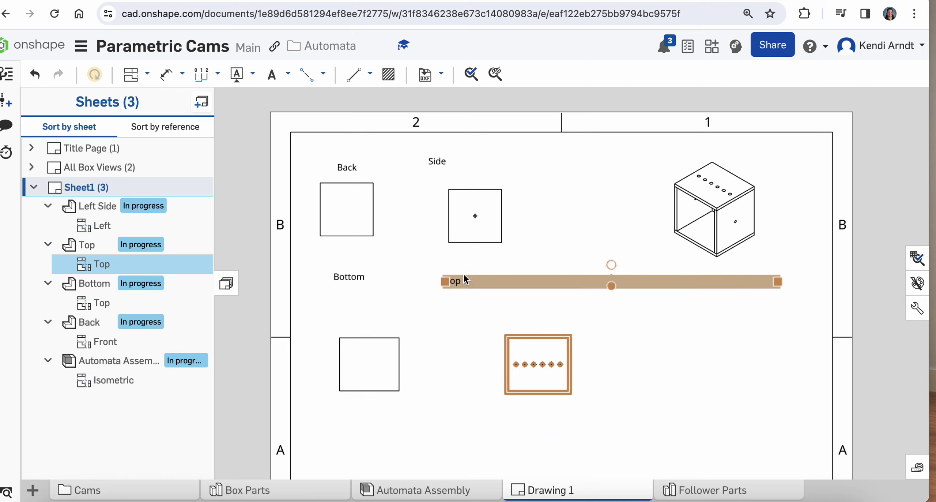
# Move the Top part's view close beside the Bottom part's view and adjust the "Top" note's position.
pyautogui.moveTo(464, 278)
pyautogui.mouseDown()
pyautogui.moveTo(531, 296)
pyautogui.moveTo(455, 276)
pyautogui.mouseUp()
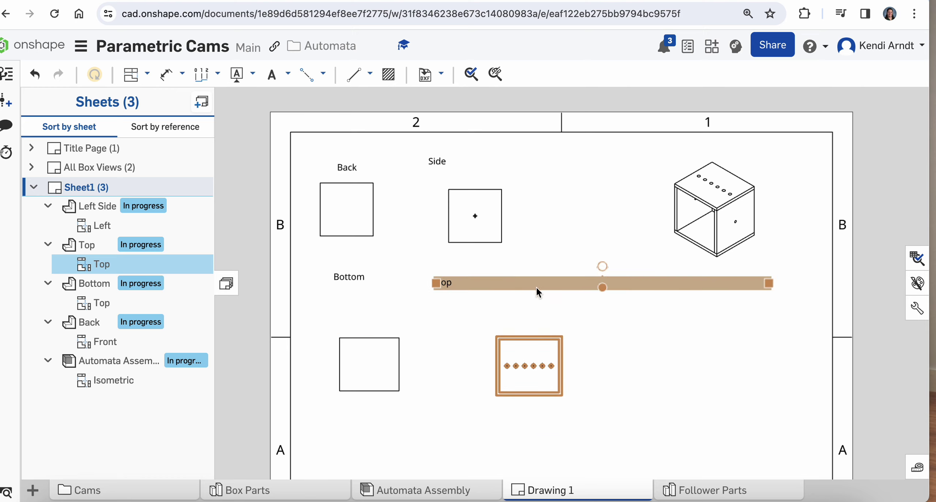
pyautogui.click(548, 299)
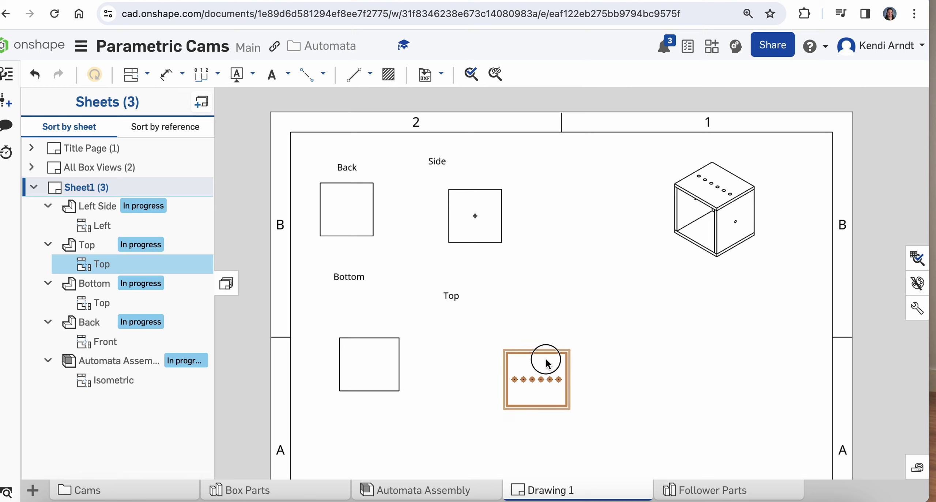
pyautogui.moveTo(548, 360); pyautogui.dragTo(495, 351)
pyautogui.moveTo(459, 301)
pyautogui.mouseDown()
pyautogui.moveTo(550, 303)
pyautogui.moveTo(457, 300)
pyautogui.mouseUp()
# Delete the misplaced "Top" note and add a new note reading "Top" directly above the Top part's view.
pyautogui.click(542, 292)
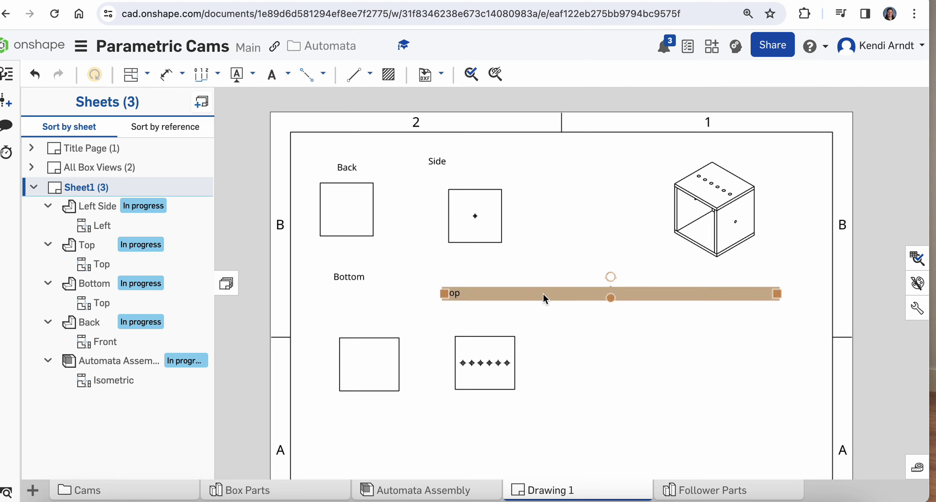
pyautogui.press('Delete')
pyautogui.click(270, 76)
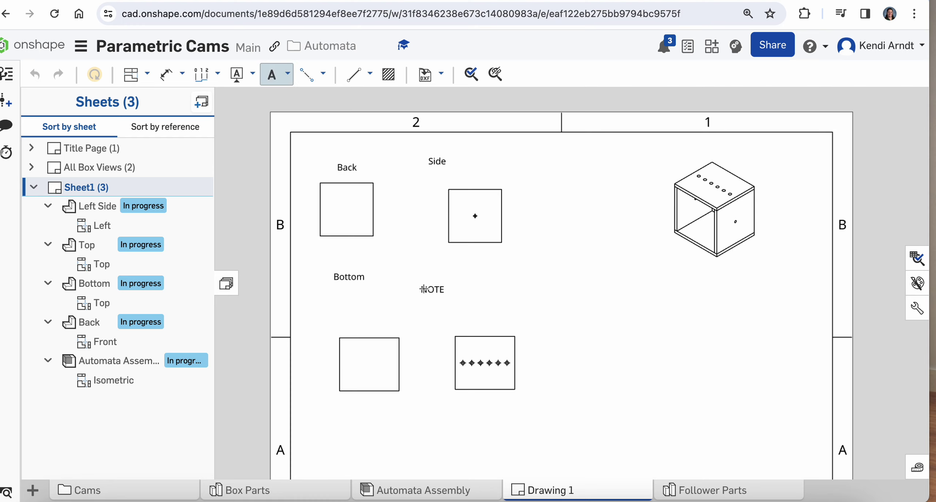
pyautogui.click(467, 320)
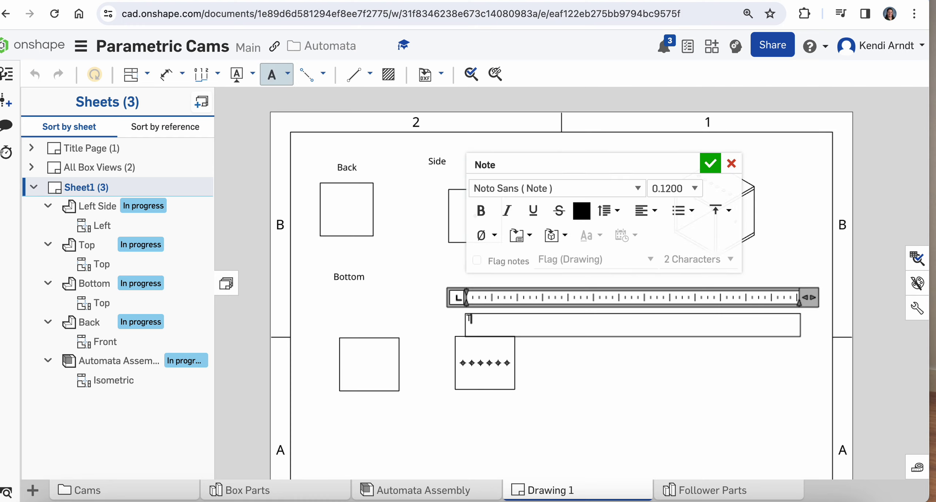
pyautogui.click(709, 163)
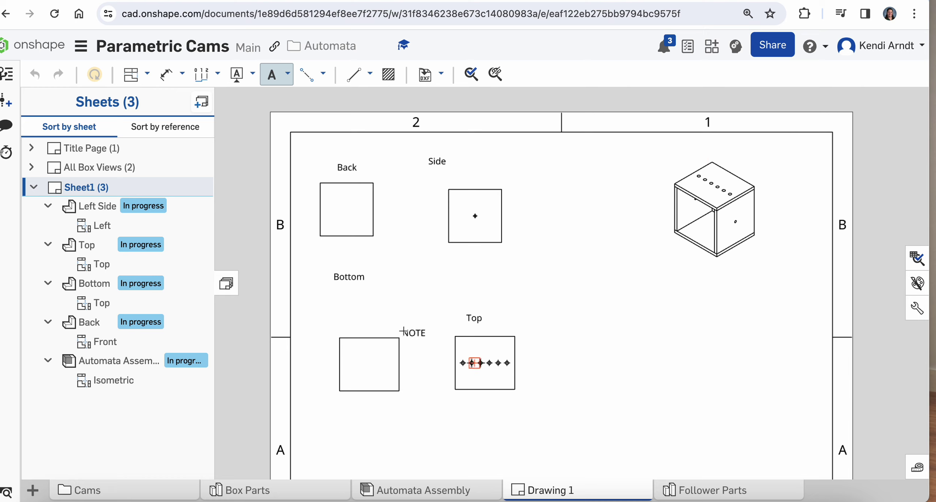
pyautogui.press('Escape')
# Place the "Bottom" note above its view and shift the Back and Side views with their notes to line up over the lower row.
pyautogui.moveTo(349, 276); pyautogui.dragTo(369, 315)
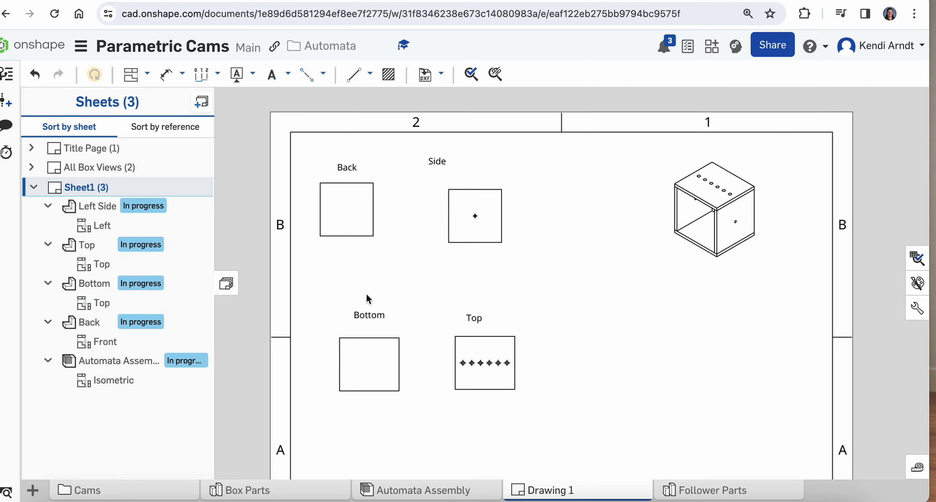
pyautogui.moveTo(340, 190); pyautogui.dragTo(361, 222)
pyautogui.moveTo(347, 172); pyautogui.dragTo(352, 181)
pyautogui.moveTo(475, 237); pyautogui.dragTo(486, 245)
pyautogui.moveTo(440, 164); pyautogui.dragTo(473, 177)
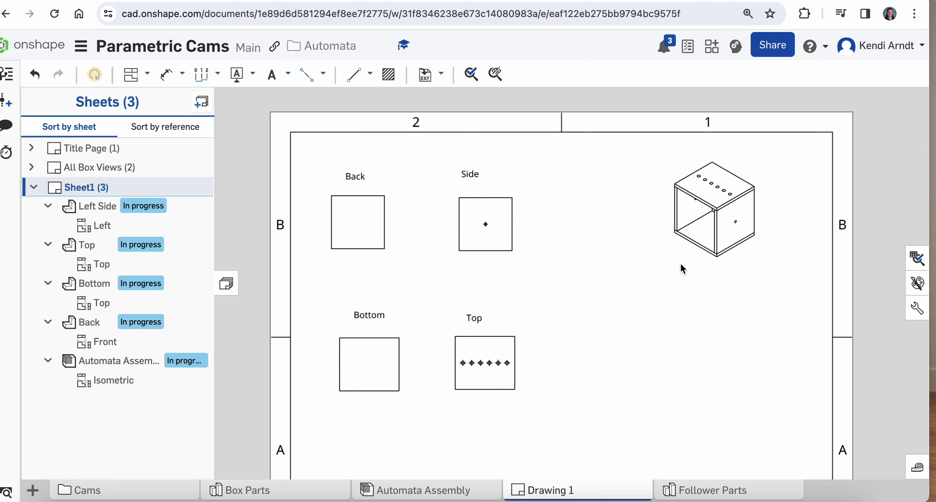
# Show the isometric box view shaded and move it slightly left and down on the sheet.
pyautogui.rightClick(693, 242)
pyautogui.moveTo(728, 74)
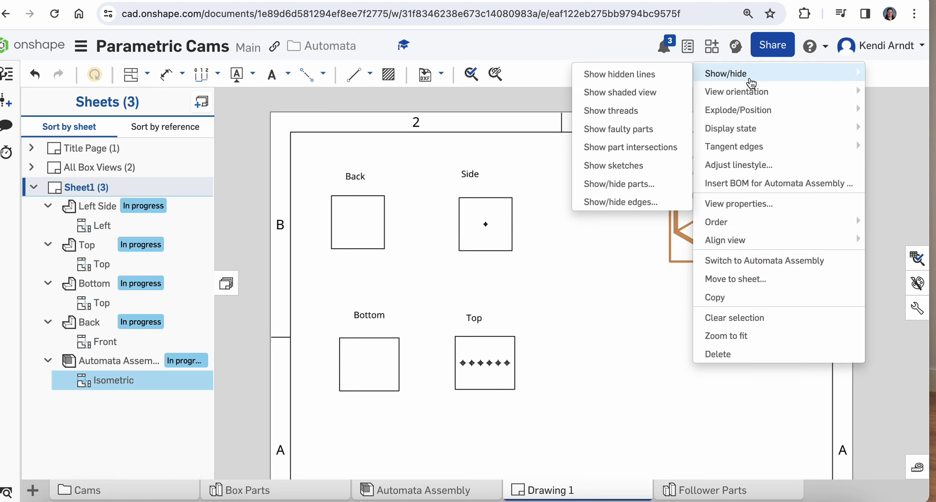
pyautogui.click(636, 89)
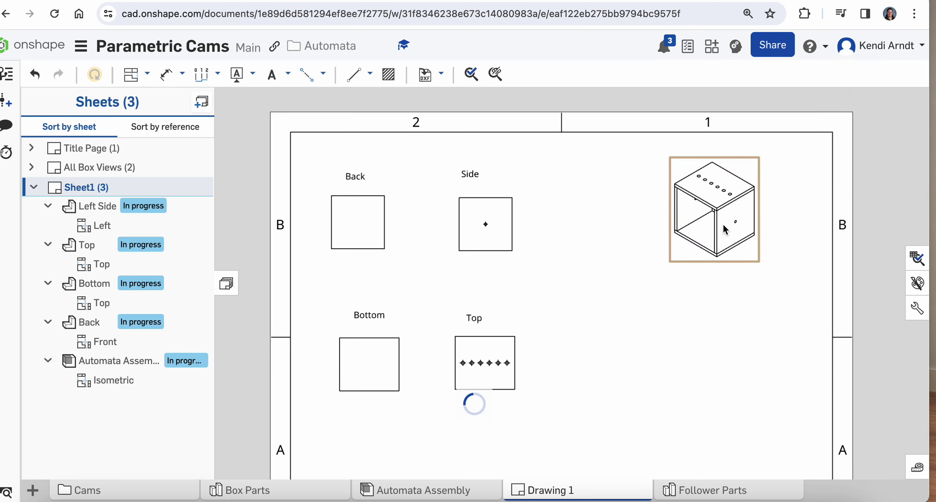
pyautogui.scroll(-1, 688, 294)
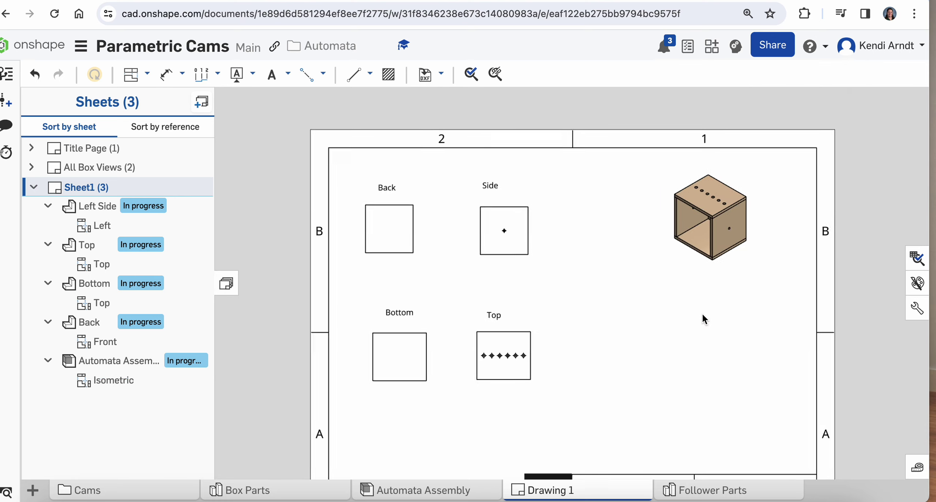
pyautogui.moveTo(702, 313); pyautogui.dragTo(591, 229, button='middle')
pyautogui.moveTo(578, 197); pyautogui.dragTo(535, 210)
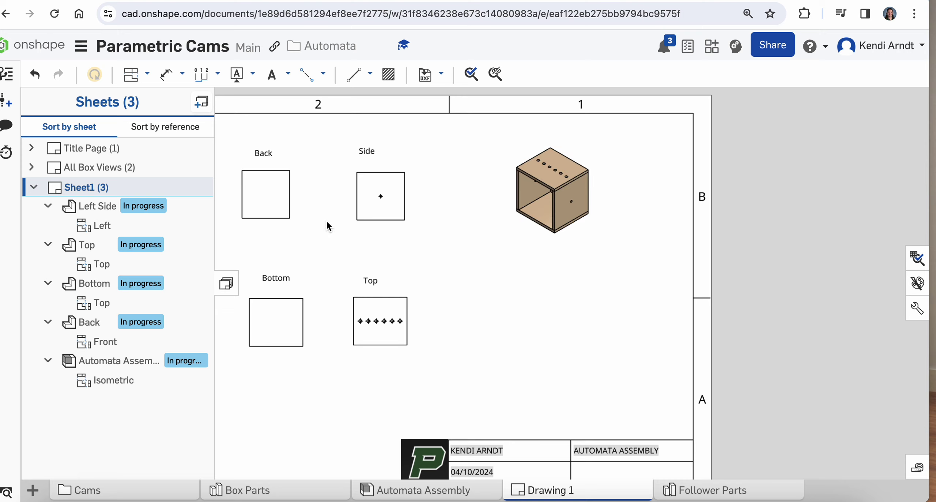
# Collapse the Sheet1 entry, check the Page 3 instructions and sample drawing in the Google Docs example, and return to the Onshape drawing.
pyautogui.click(34, 187)
pyautogui.hotkey('ctrl', 'Tab')
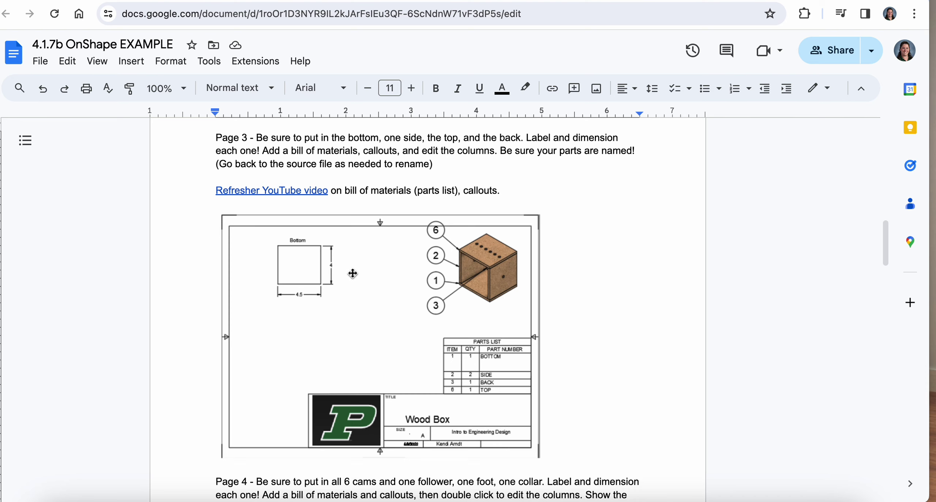
pyautogui.scroll(1, 331, 349)
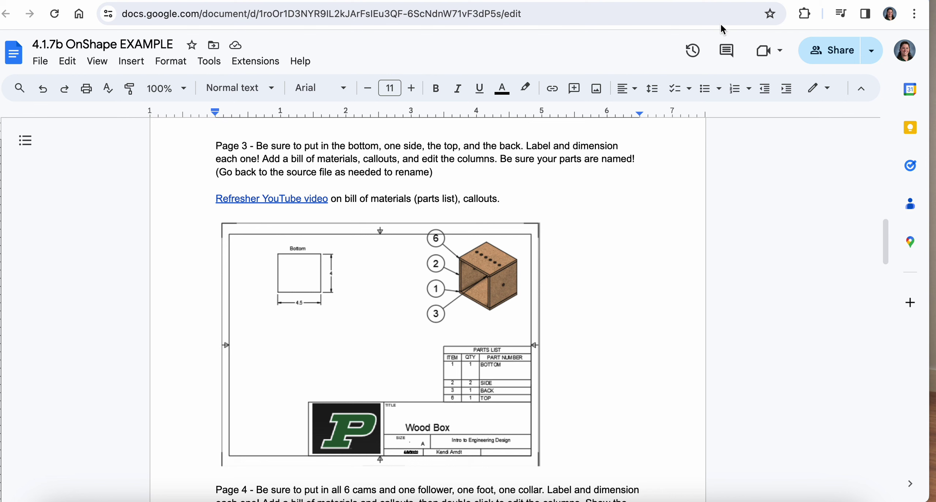
pyautogui.click(812, 4)
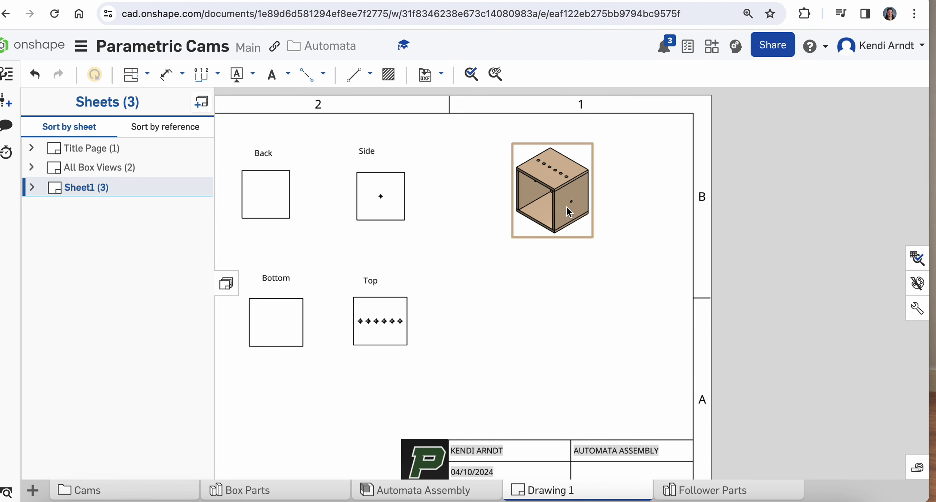
# Shift the isometric box view further left and insert a flattened BOM table of the Automata Assembly outside the sheet, beside its border.
pyautogui.moveTo(567, 207); pyautogui.dragTo(534, 202)
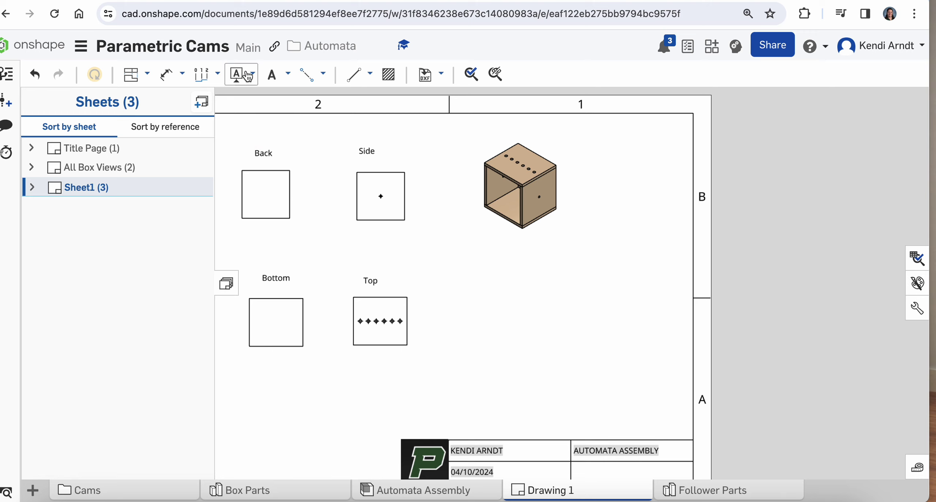
pyautogui.click(289, 79)
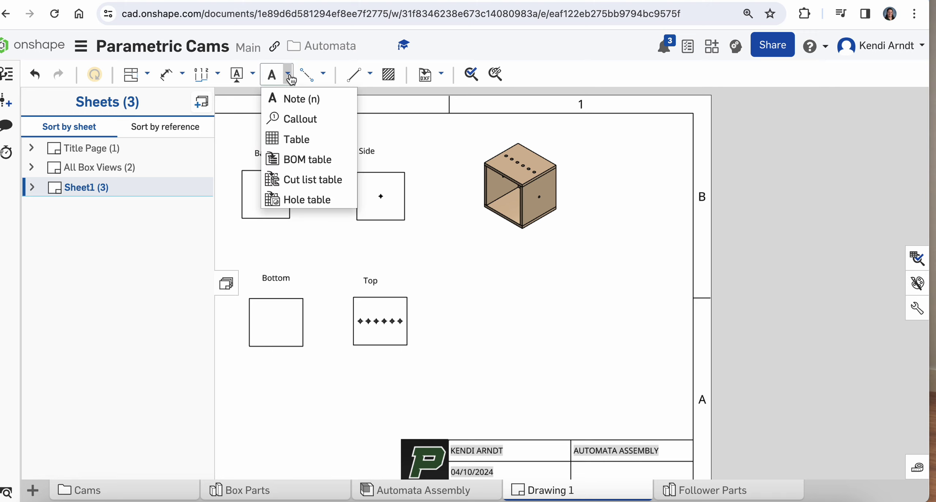
pyautogui.click(329, 166)
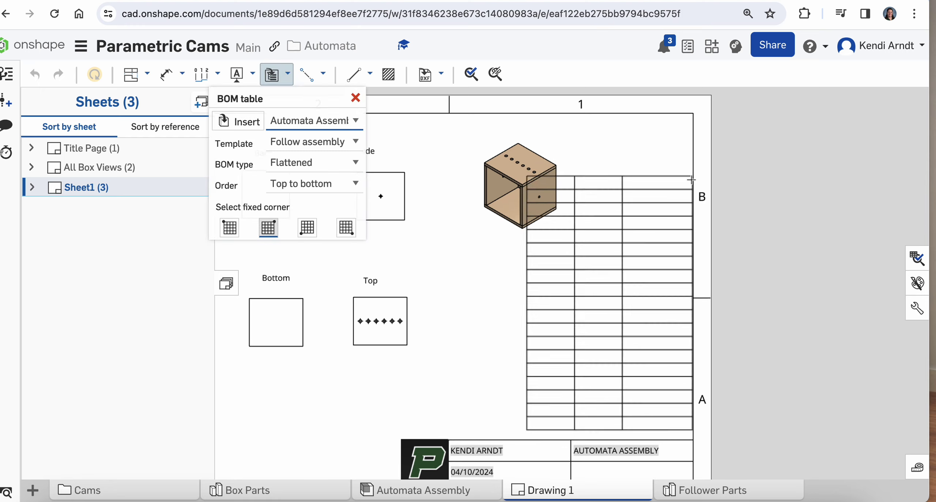
pyautogui.click(890, 106)
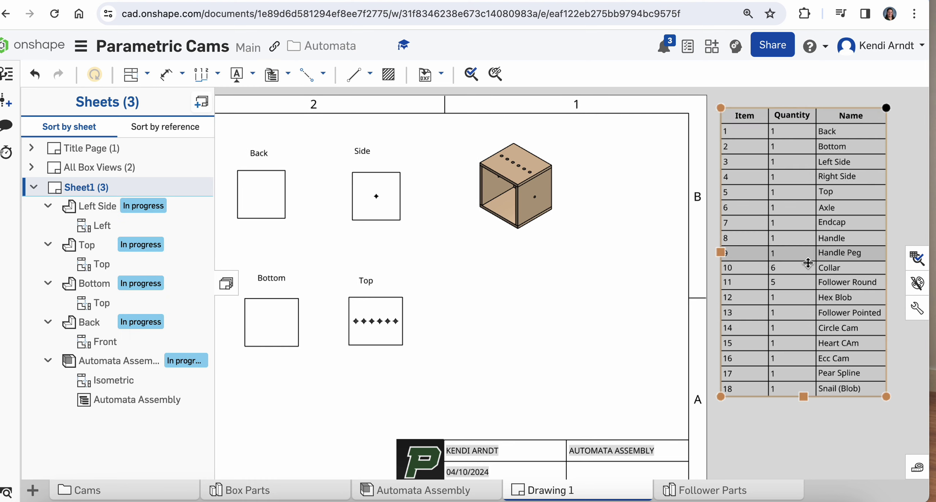
# Hide the sheet list and check which commands are available for the BOM table.
pyautogui.click(227, 282)
pyautogui.click(753, 298)
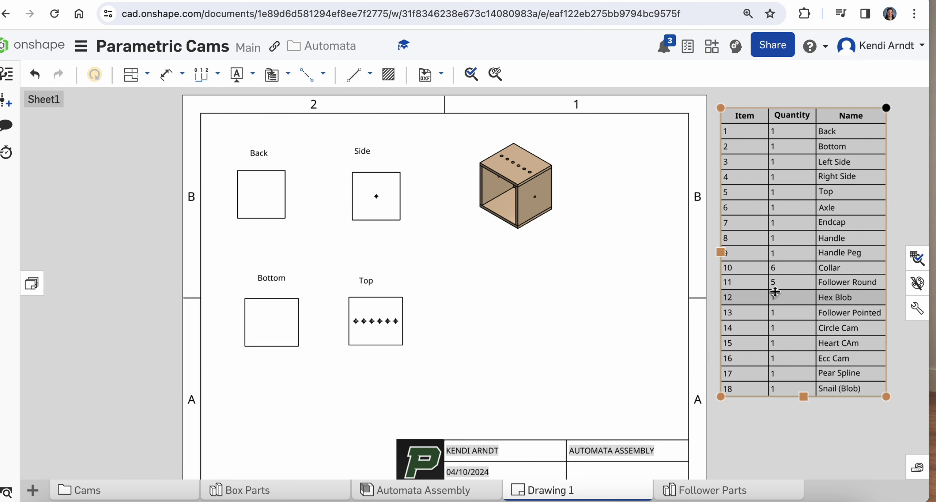
pyautogui.moveTo(753, 298); pyautogui.dragTo(698, 300, button='middle')
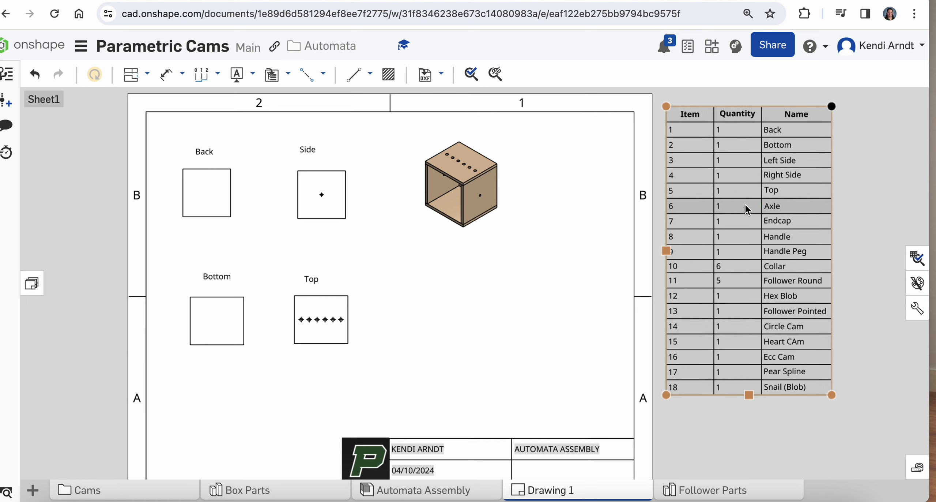
pyautogui.rightClick(745, 209)
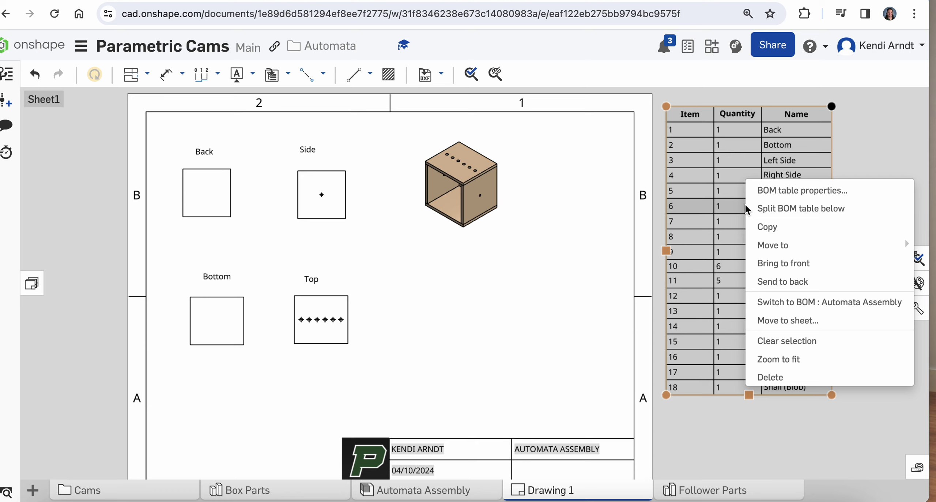
pyautogui.press('Escape')
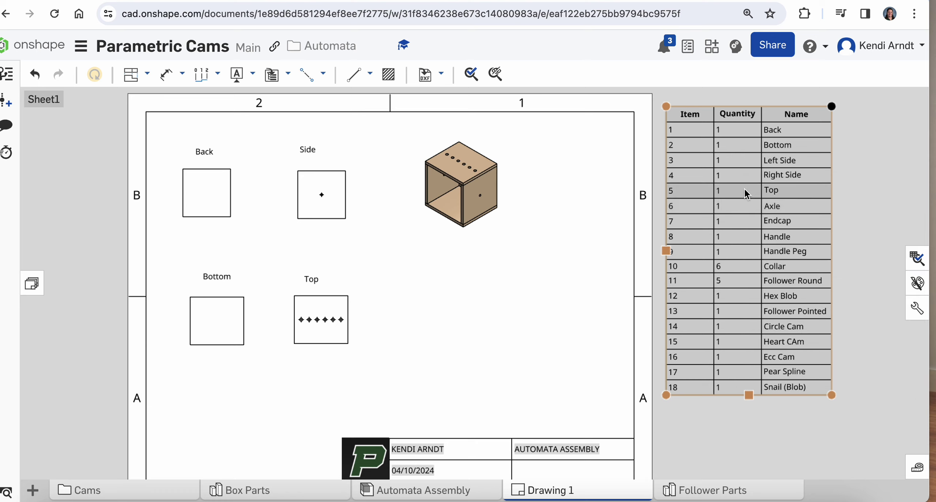
# Split the BOM table below item 5 and place its first part on the sheet, directly above the title block.
pyautogui.rightClick(744, 189)
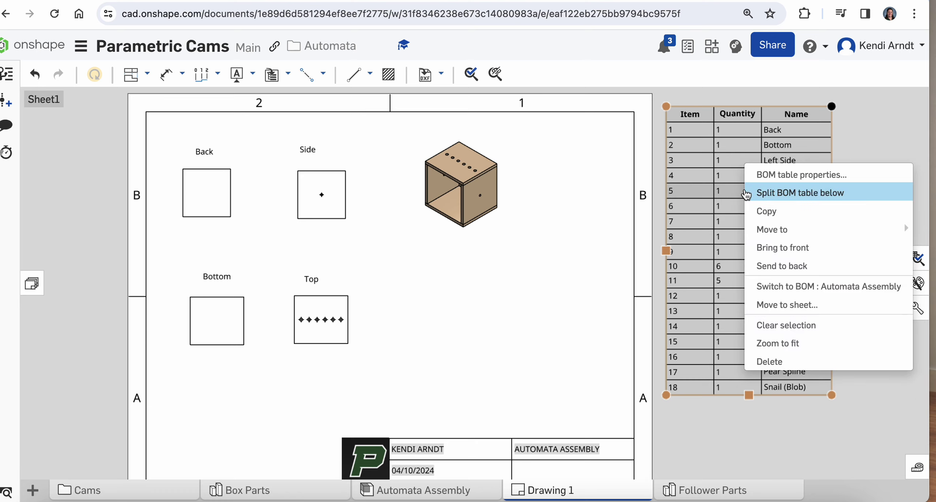
pyautogui.click(797, 198)
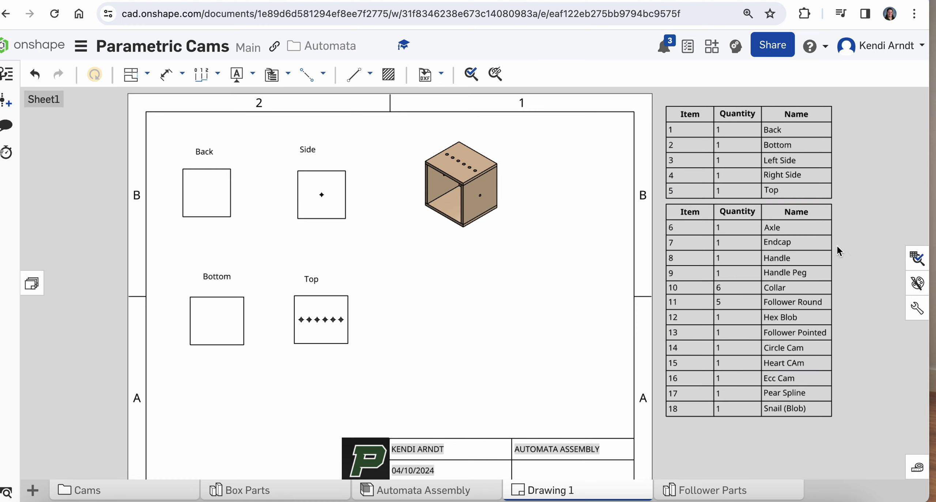
pyautogui.moveTo(804, 230); pyautogui.dragTo(806, 257)
pyautogui.click(792, 193)
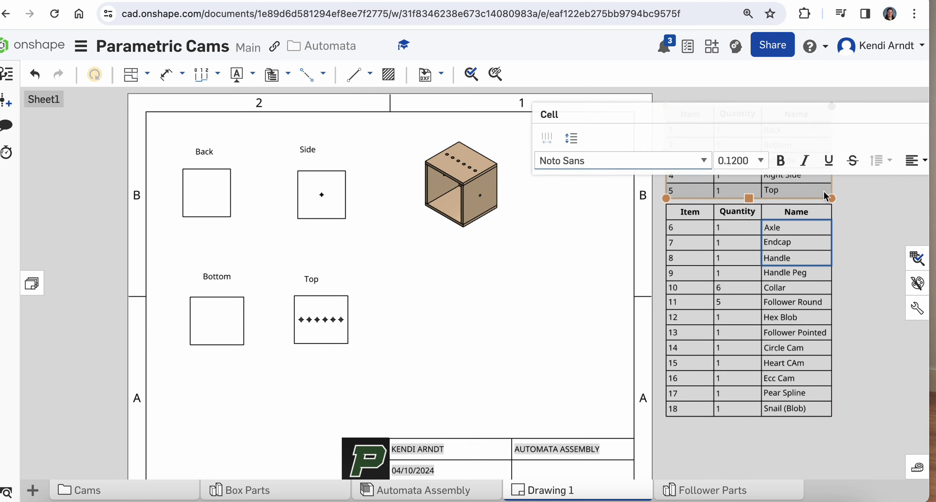
pyautogui.click(813, 204)
pyautogui.click(830, 110)
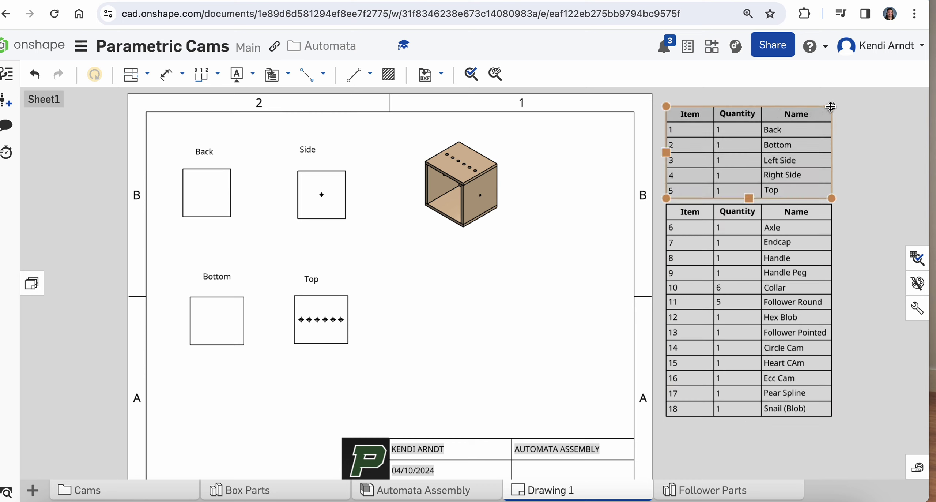
pyautogui.moveTo(830, 108); pyautogui.dragTo(647, 342)
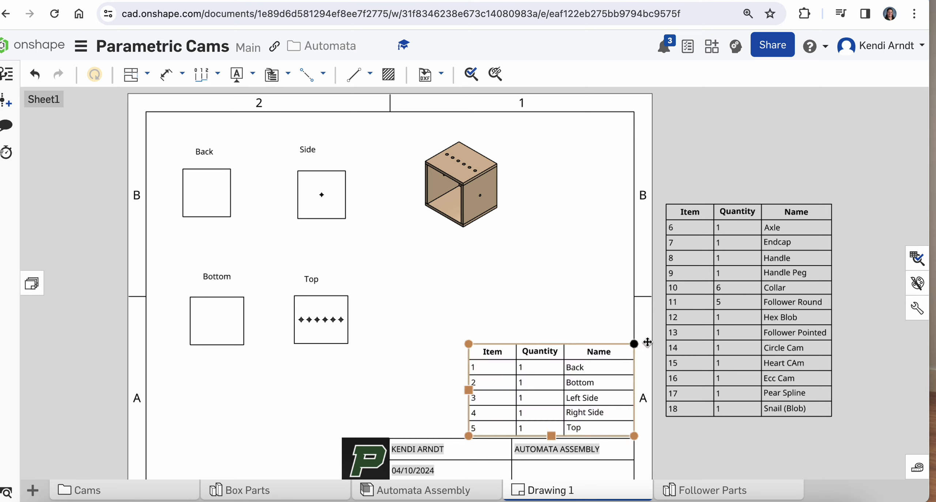
# Move the remaining BOM part with items 6 to 18 slightly up and farther away from the sheet border.
pyautogui.click(788, 208)
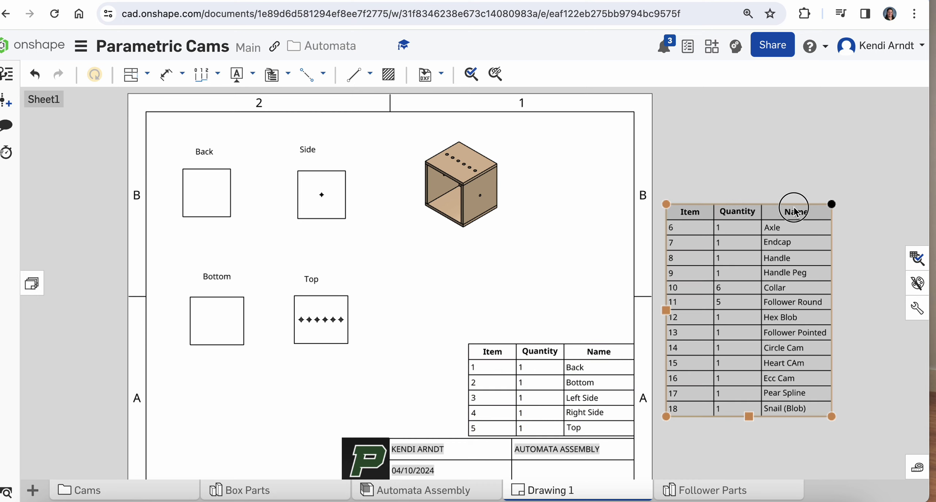
pyautogui.click(827, 166)
pyautogui.click(790, 209)
pyautogui.click(778, 195)
pyautogui.click(803, 216)
pyautogui.click(821, 196)
pyautogui.doubleClick(814, 204)
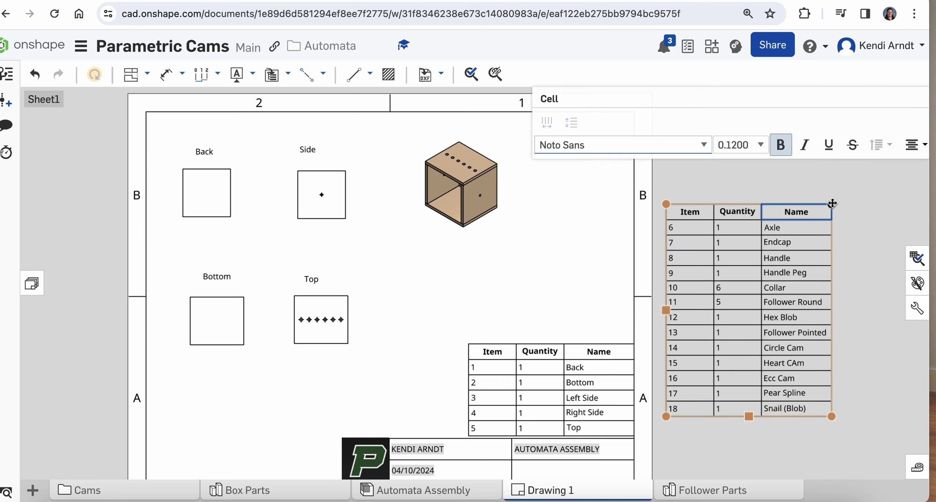
pyautogui.moveTo(832, 203); pyautogui.dragTo(859, 178)
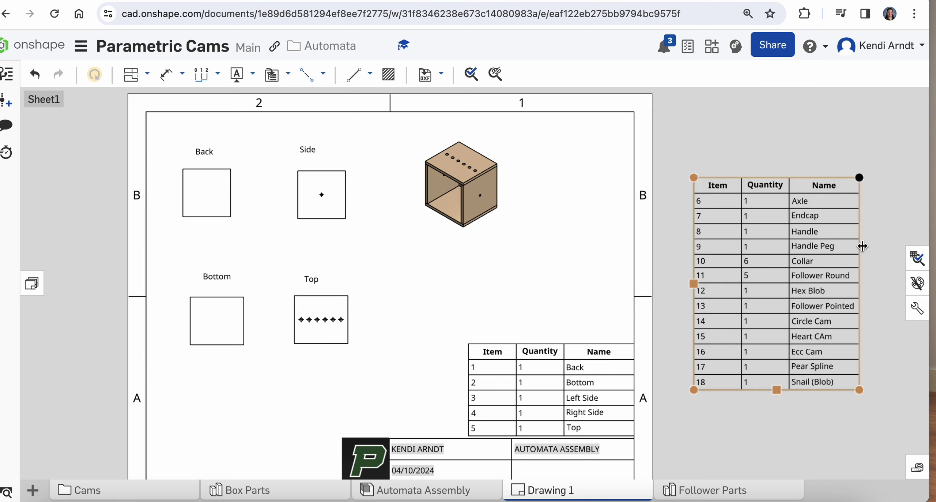
pyautogui.scroll(-1, 662, 272)
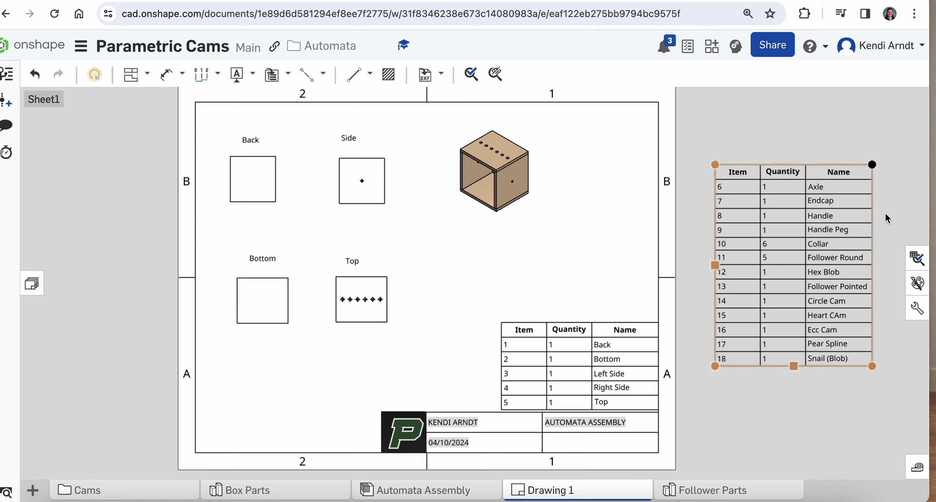
pyautogui.click(677, 288)
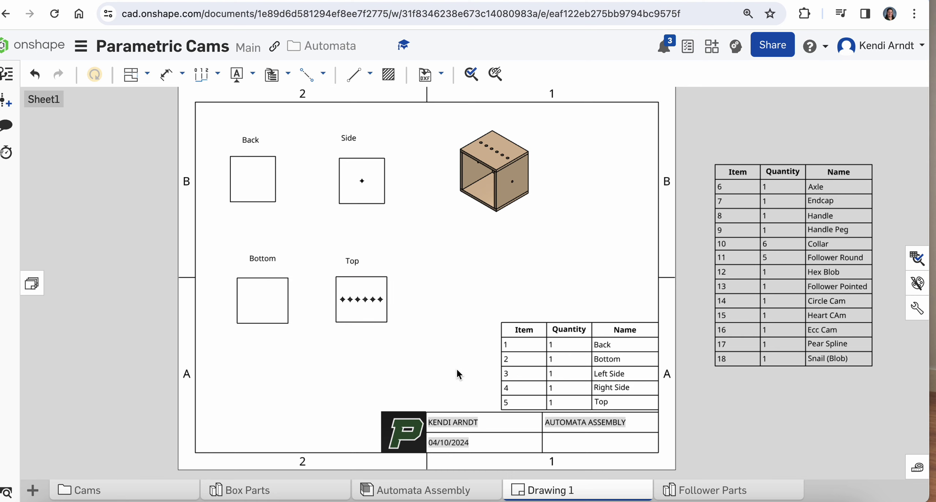
# Shift the shaded isometric box view right and slightly down to make room for callouts.
pyautogui.click(635, 338)
pyautogui.click(852, 271)
pyautogui.click(631, 274)
pyautogui.moveTo(506, 180); pyautogui.dragTo(553, 201)
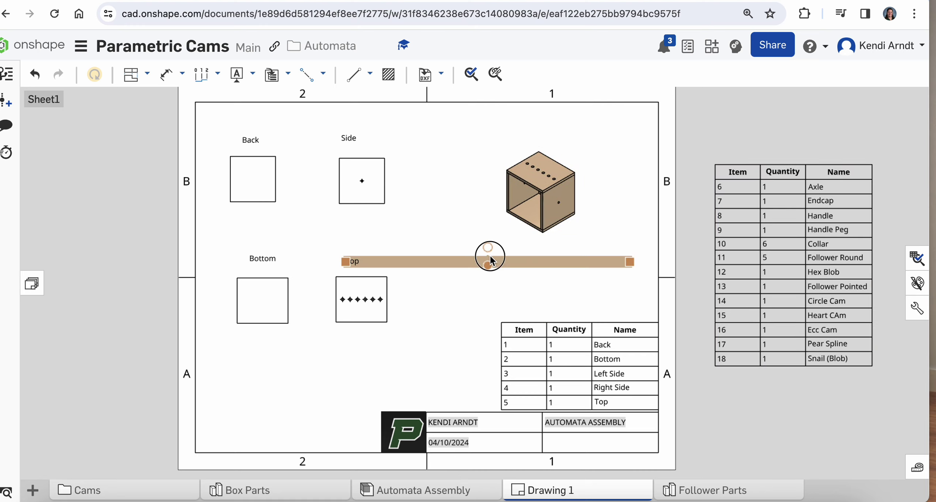
# Add circular item-number callouts for the Top and Right Side parts on the isometric box view.
pyautogui.click(255, 84)
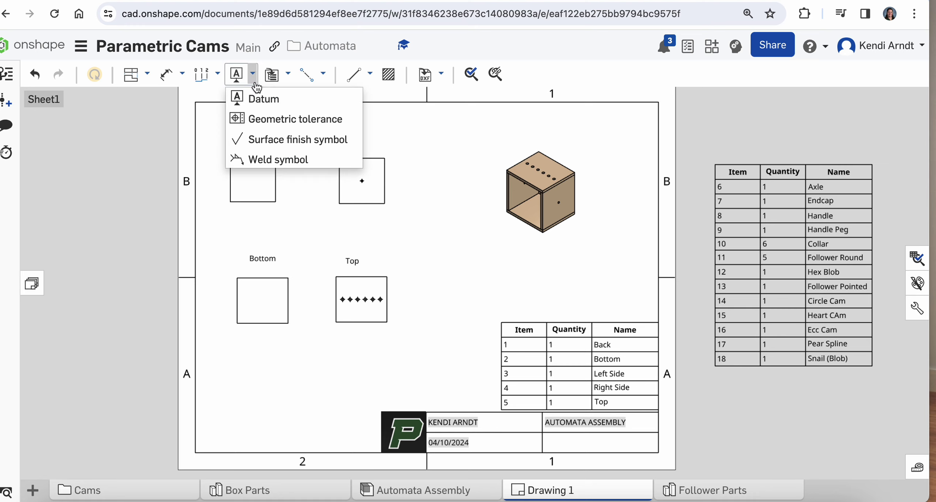
pyautogui.click(289, 83)
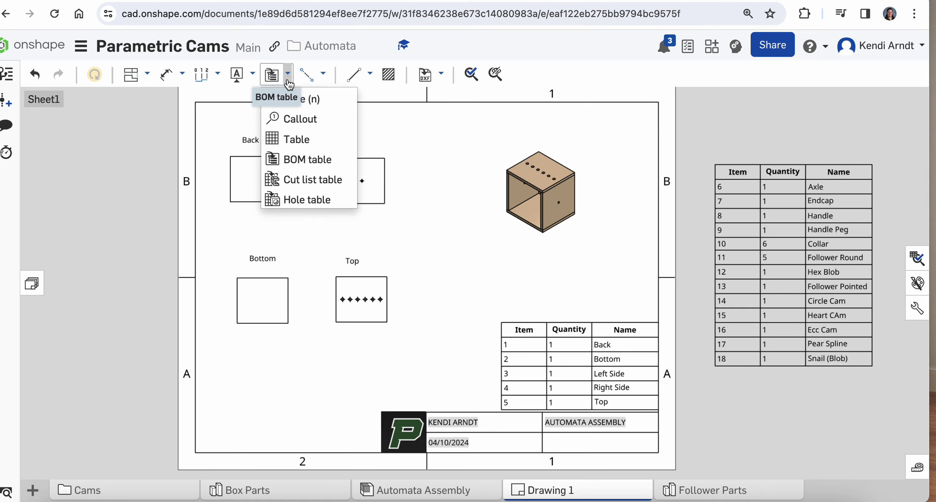
pyautogui.click(296, 120)
pyautogui.click(561, 164)
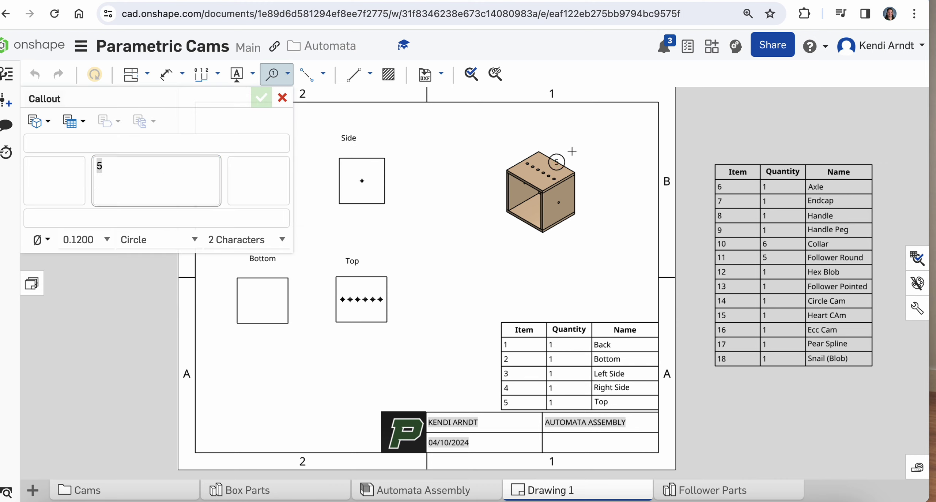
pyautogui.click(581, 141)
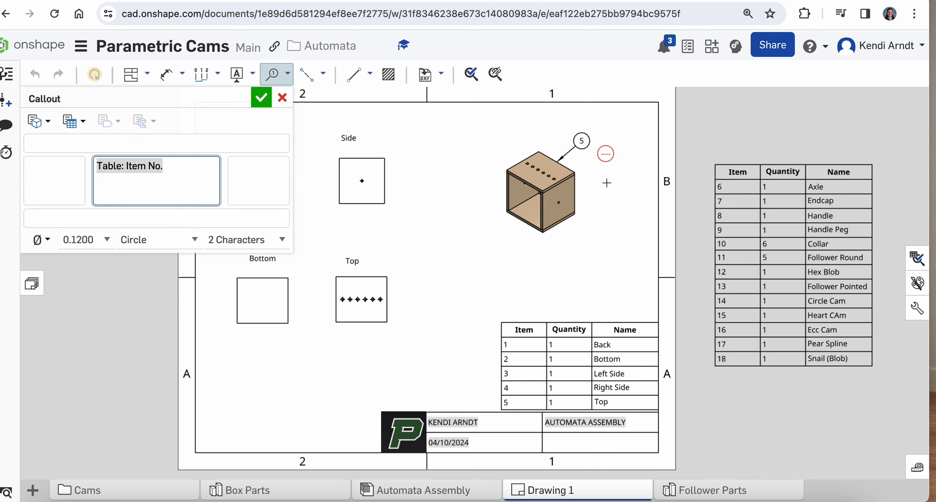
pyautogui.click(571, 207)
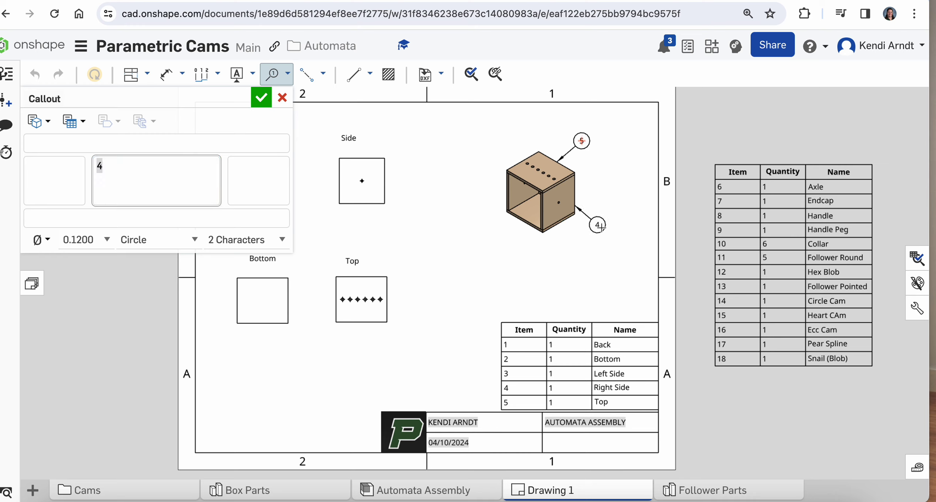
pyautogui.click(606, 222)
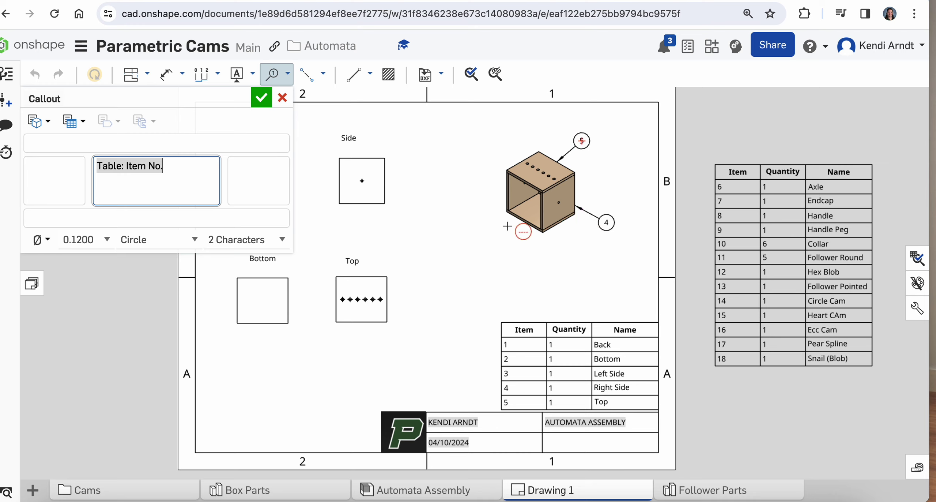
# Add item-number callouts for the Bottom and Left Side parts on the isometric box view.
pyautogui.click(528, 220)
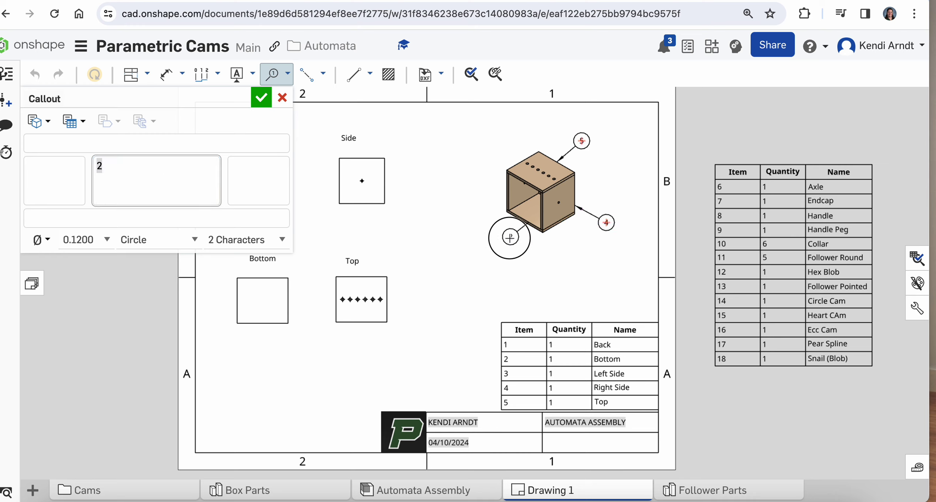
pyautogui.click(509, 237)
pyautogui.click(511, 194)
pyautogui.click(483, 182)
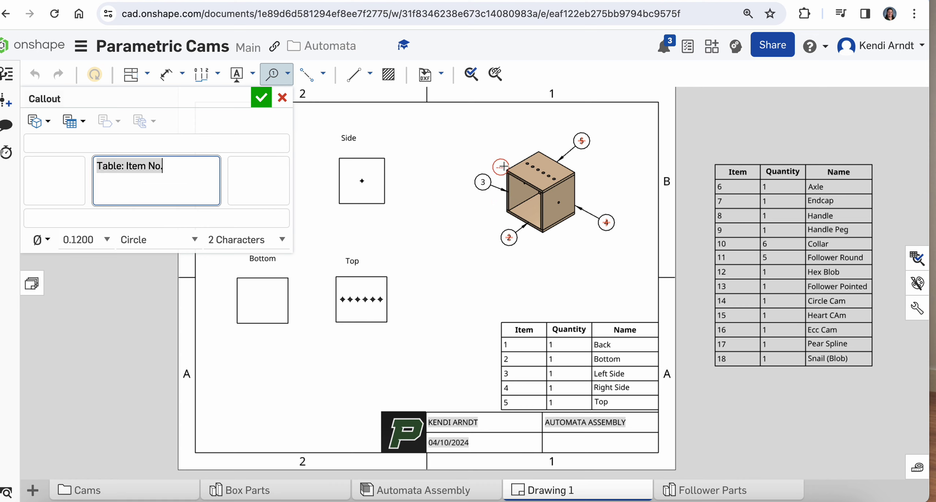
# Attach an item-number callout to the Back part inside the box, place it between callouts 3 and 2, and finish the Callout command.
pyautogui.scroll(5, 506, 167)
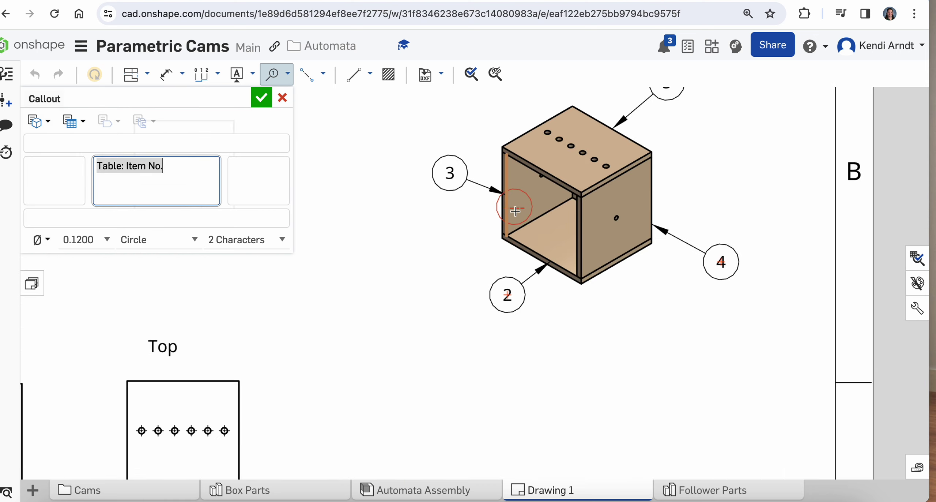
pyautogui.scroll(5, 565, 207)
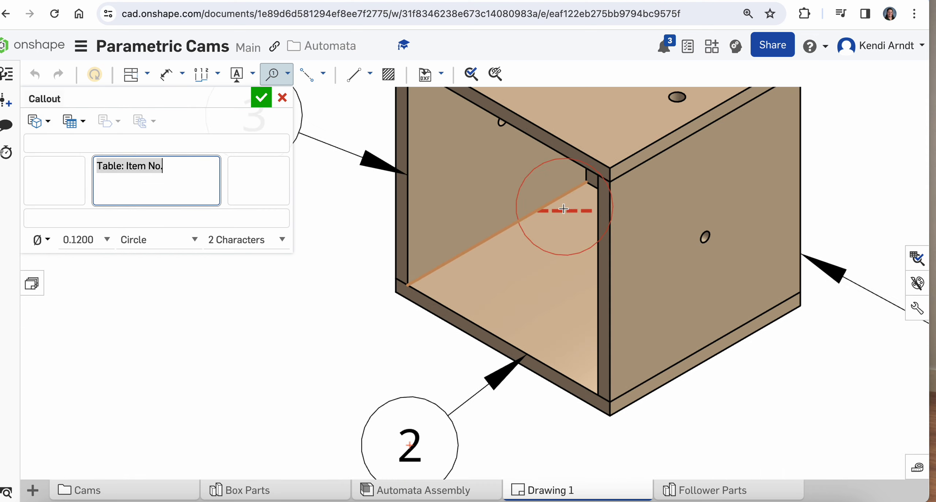
pyautogui.click(592, 177)
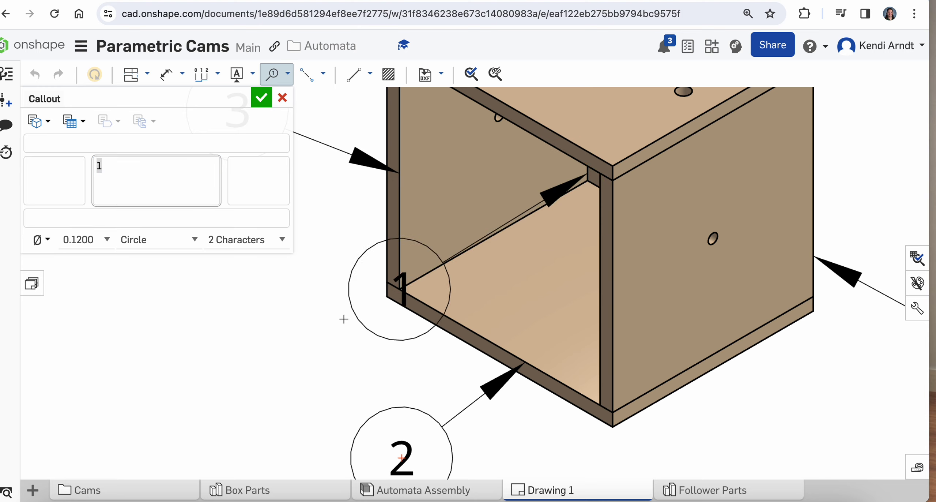
pyautogui.scroll(-3, 340, 317)
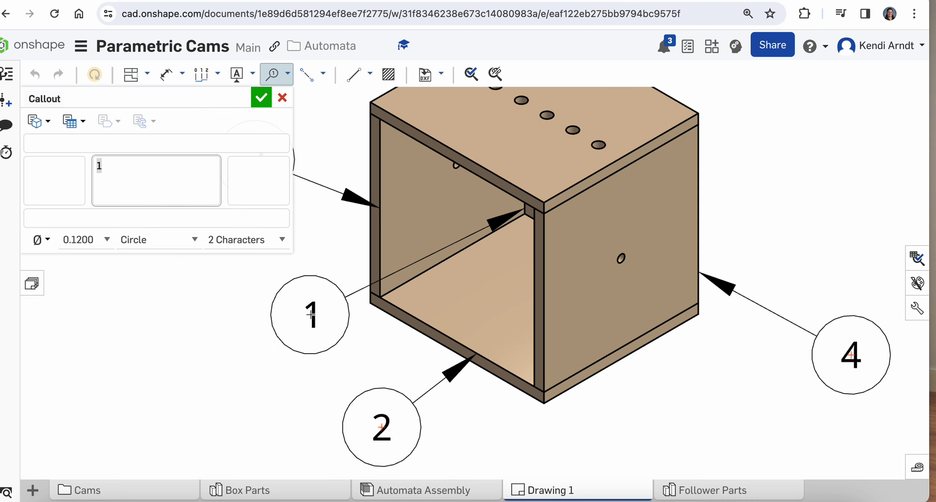
pyautogui.moveTo(312, 299); pyautogui.dragTo(445, 274, button='middle')
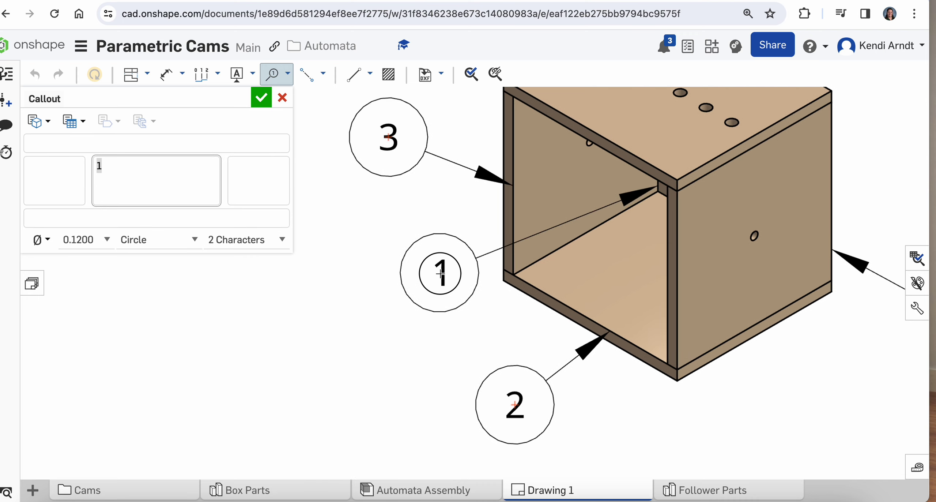
pyautogui.click(440, 273)
pyautogui.click(264, 103)
# Compare the numbered callouts on the box with the BOM table and the labelled part views.
pyautogui.scroll(-5, 406, 212)
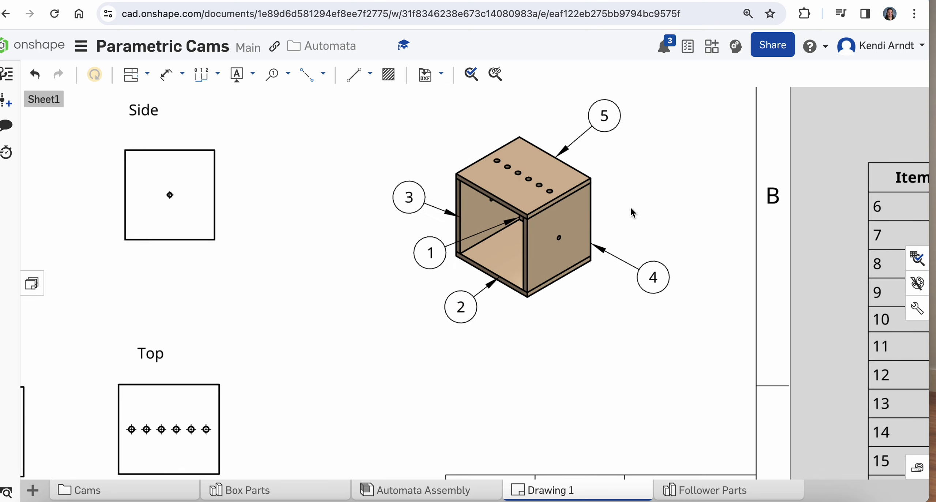
pyautogui.click(508, 352)
pyautogui.scroll(-3, 505, 354)
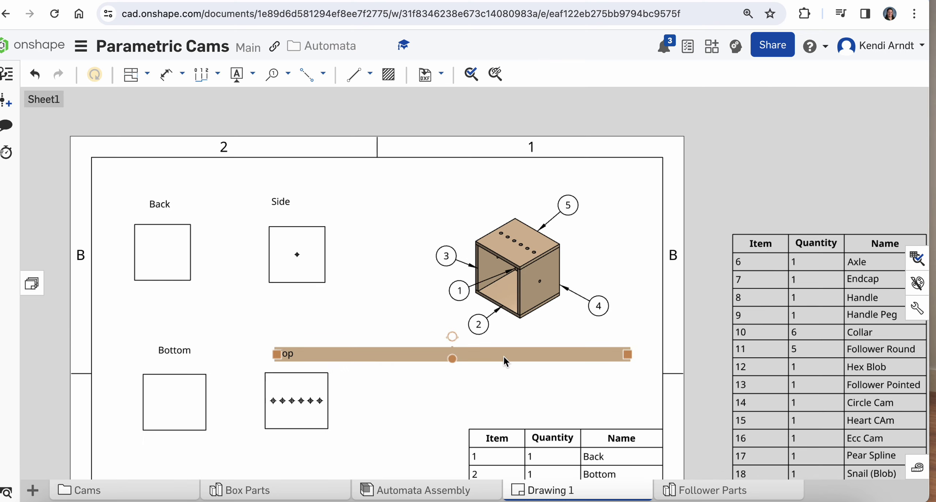
pyautogui.moveTo(413, 343); pyautogui.dragTo(443, 275, button='middle')
pyautogui.scroll(-1, 422, 316)
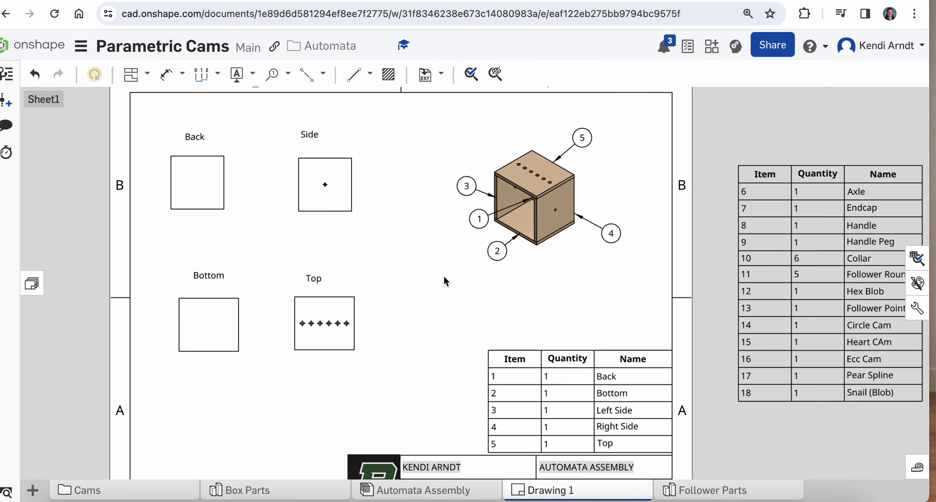
pyautogui.click(564, 383)
pyautogui.click(524, 222)
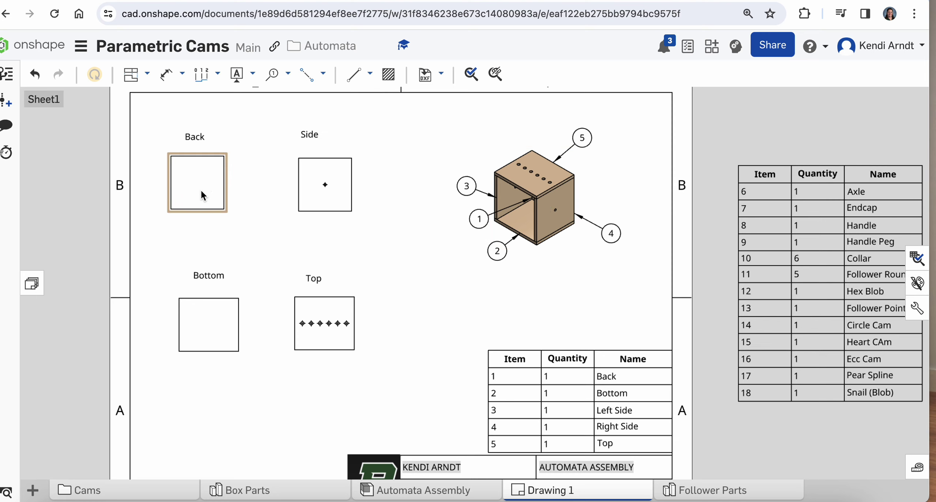
pyautogui.moveTo(327, 266); pyautogui.dragTo(405, 265, button='middle')
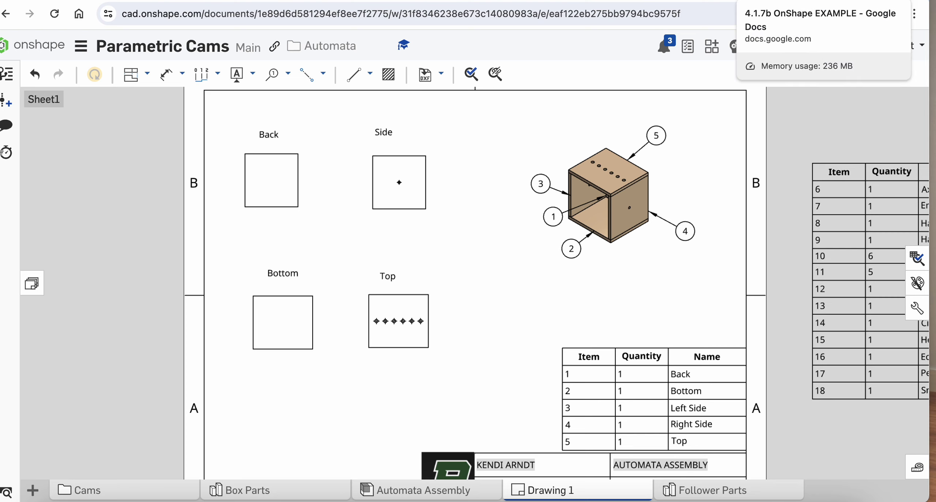
# Rename Sheet1 as "Box & Dimensions" and collapse its entry in the sheet list.
pyautogui.click(32, 283)
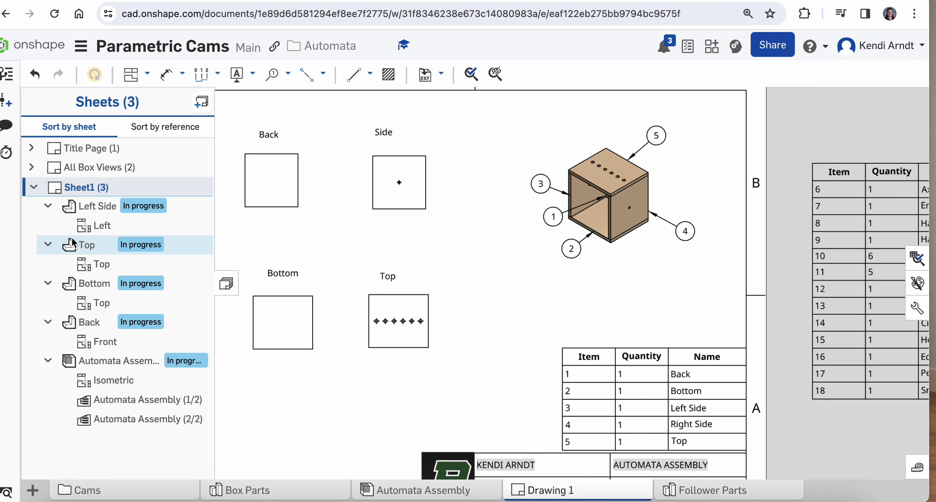
pyautogui.click(33, 187)
pyautogui.rightClick(88, 188)
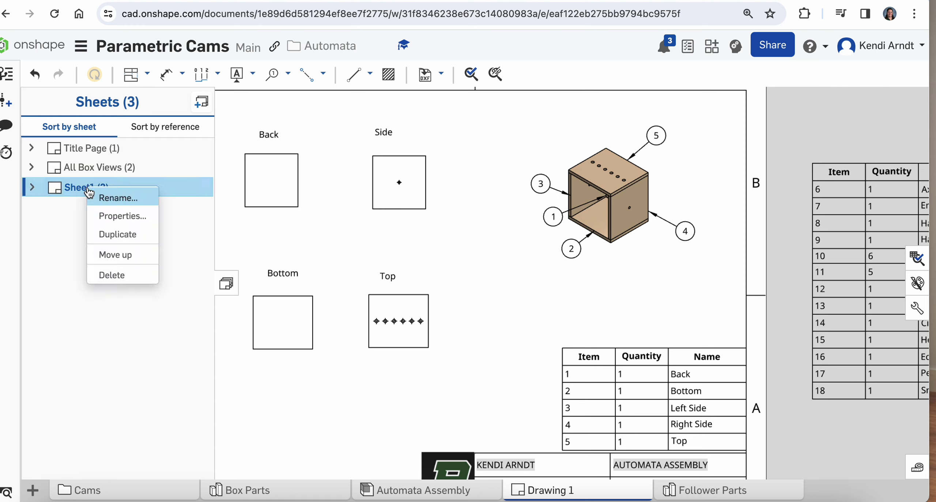
pyautogui.click(102, 198)
pyautogui.write('Box & Dimensions (3')
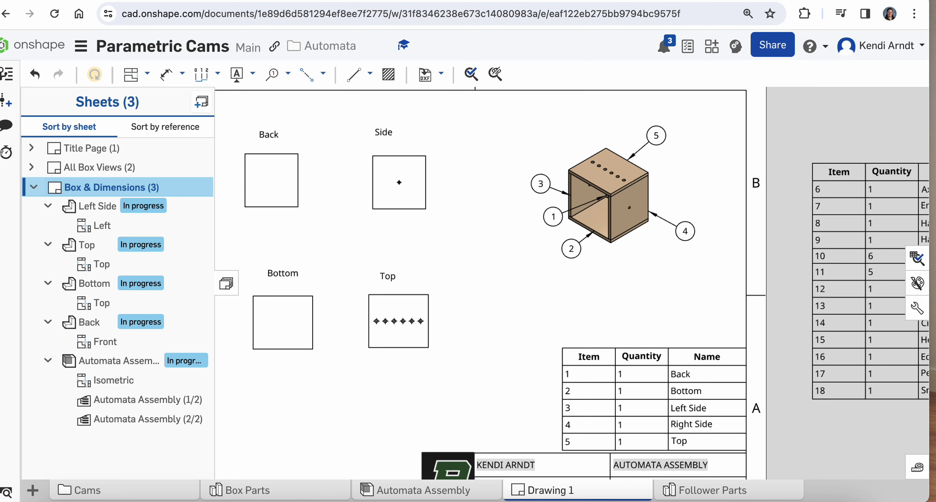
pyautogui.click(33, 186)
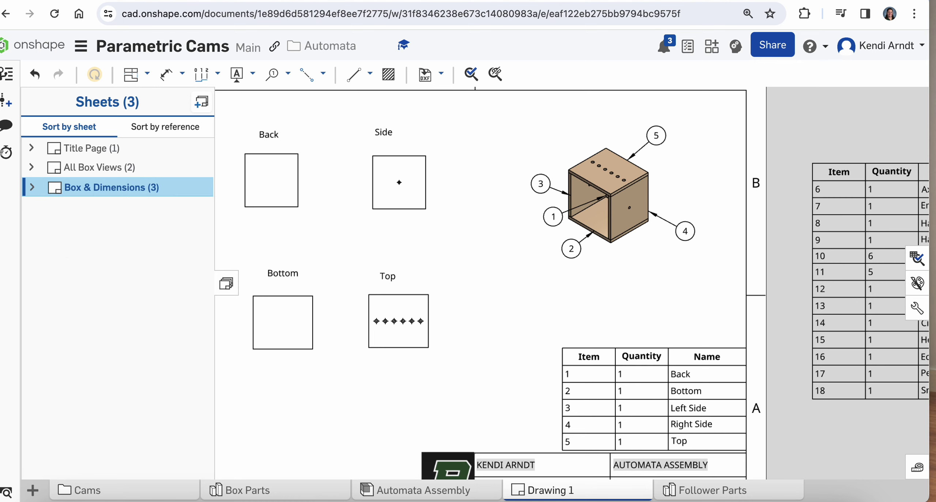
# Switch to the Google Docs example and check the Page 3 requirements and sample sheet against the box drawing sheet.
pyautogui.hotkey('ctrl', 'Tab')
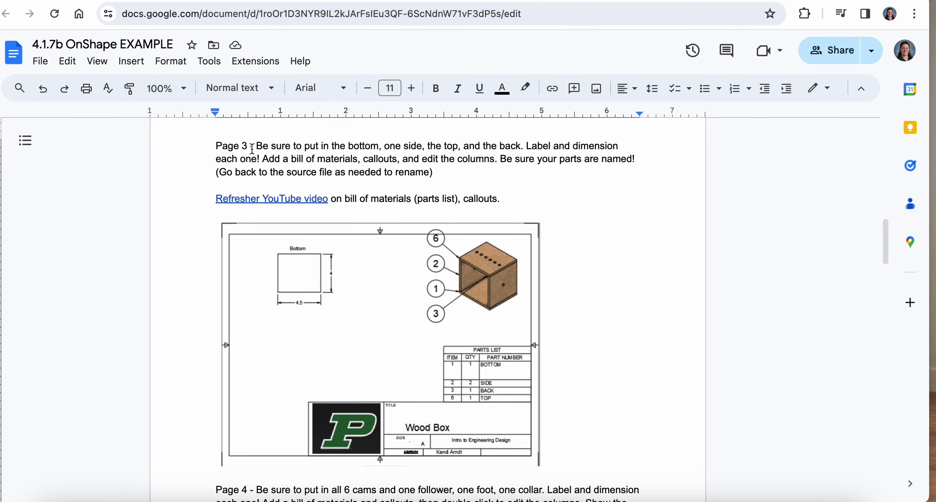
pyautogui.scroll(-3, 265, 219)
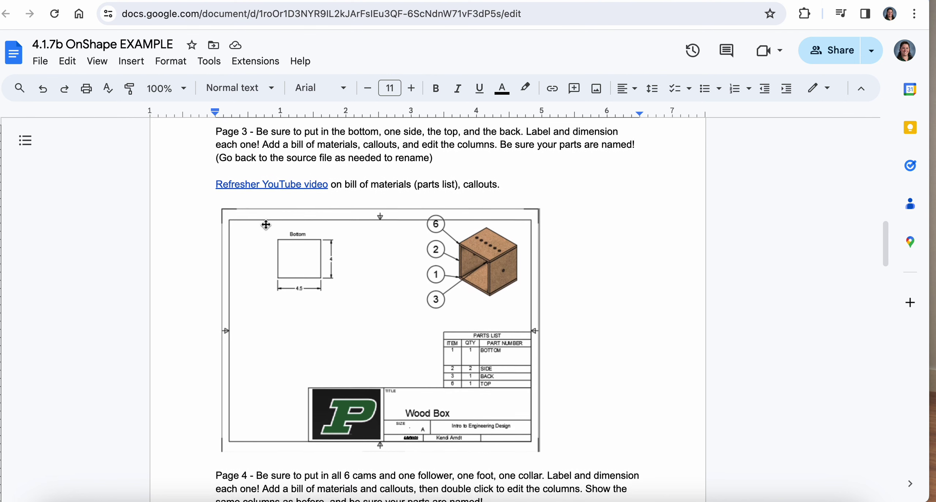
pyautogui.hotkey('ctrl', 'shift', 'Tab')
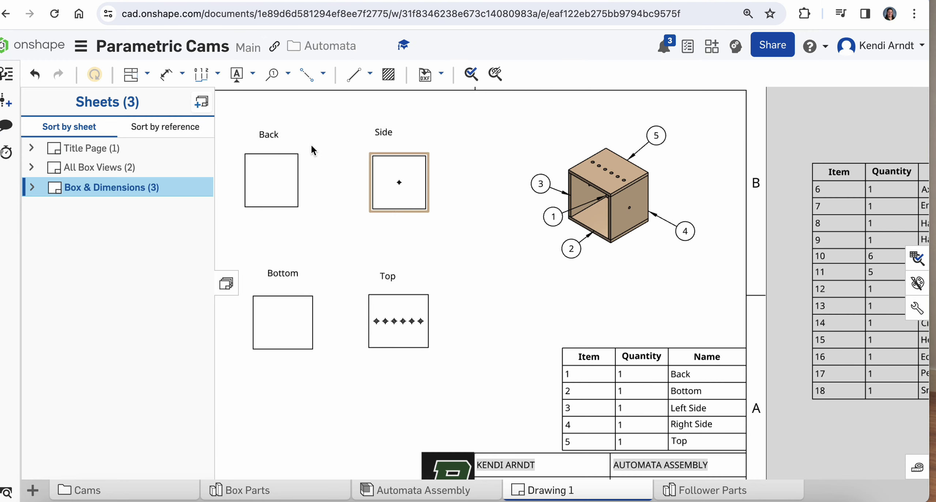
pyautogui.hotkey('ctrl', 'Tab')
pyautogui.scroll(5, 585, 183)
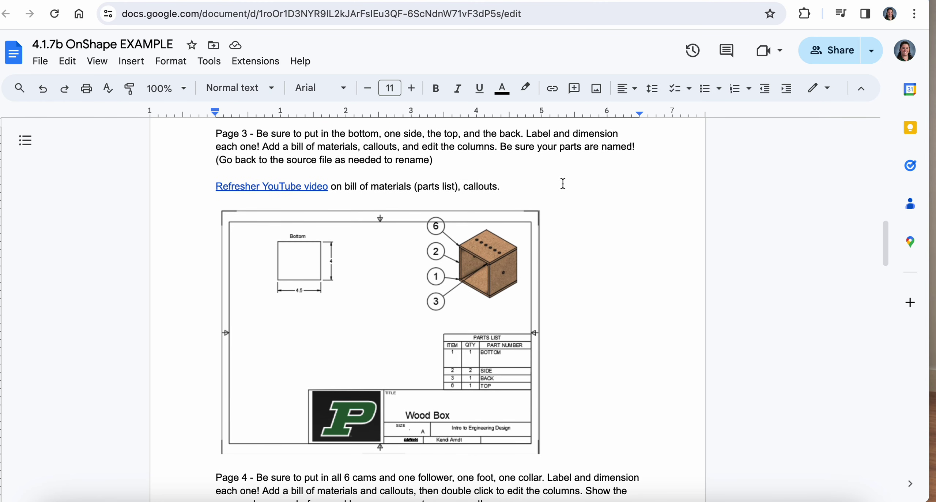
pyautogui.scroll(-1, 563, 183)
# Review the example's instructions and sample sheets for the Page 4 cams, Page 5 axle parts and Page 6 exploded view.
pyautogui.scroll(-9, 563, 184)
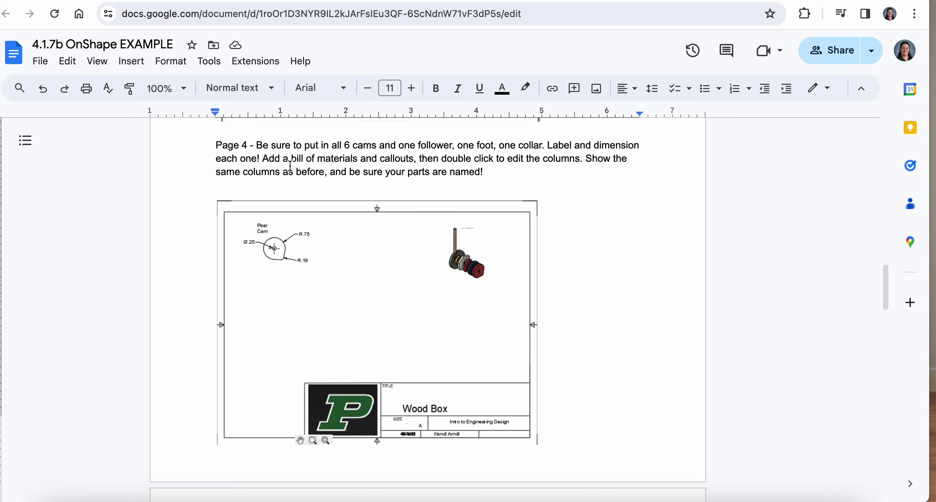
pyautogui.scroll(-10, 219, 223)
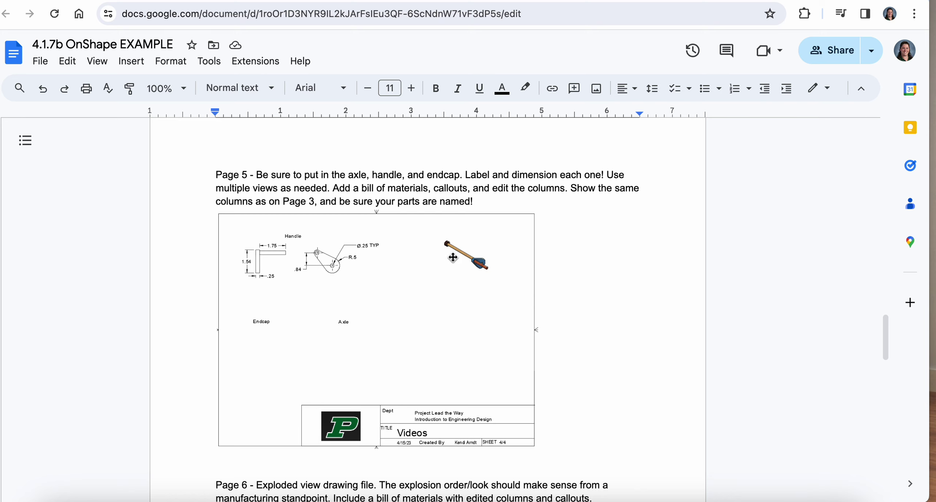
pyautogui.scroll(-6, 452, 257)
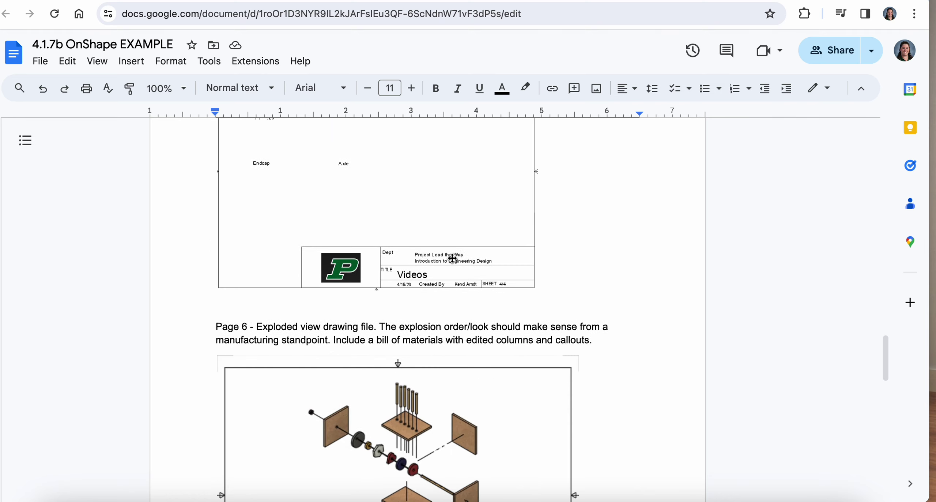
pyautogui.scroll(-3, 452, 257)
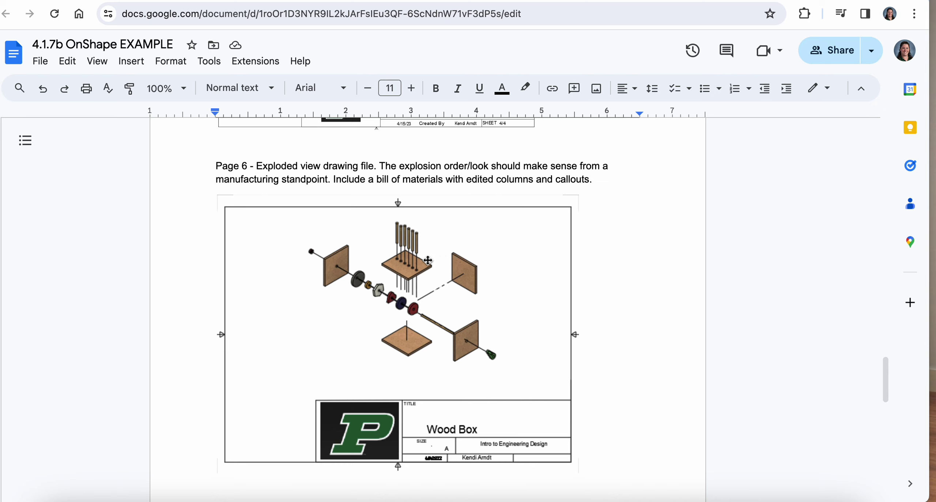
pyautogui.scroll(3, 344, 307)
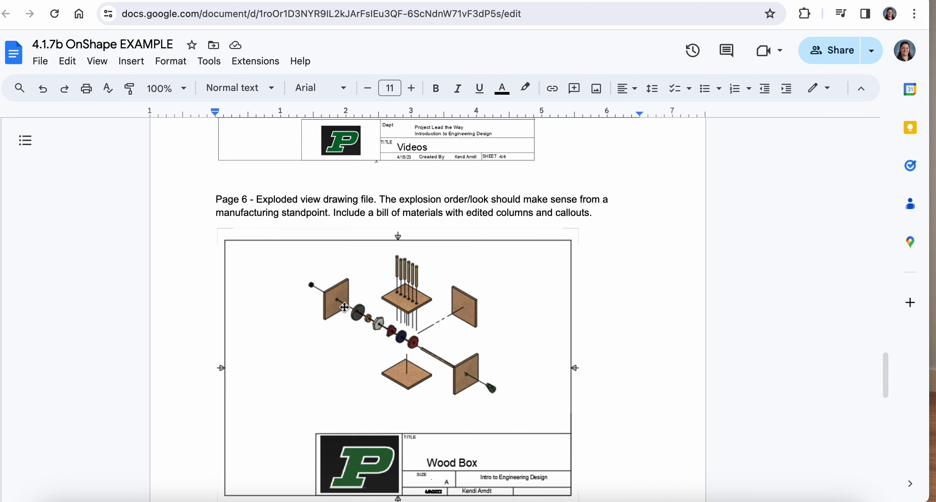
pyautogui.scroll(20, 345, 307)
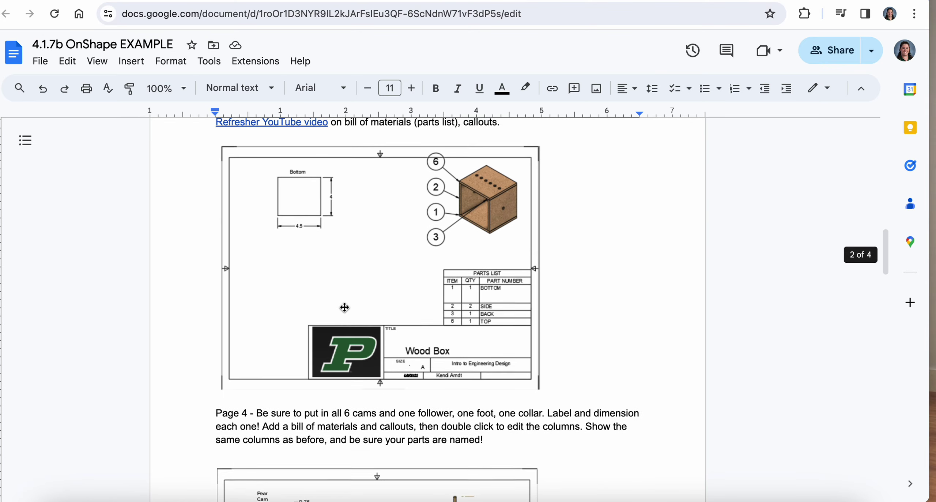
pyautogui.scroll(-3, 344, 306)
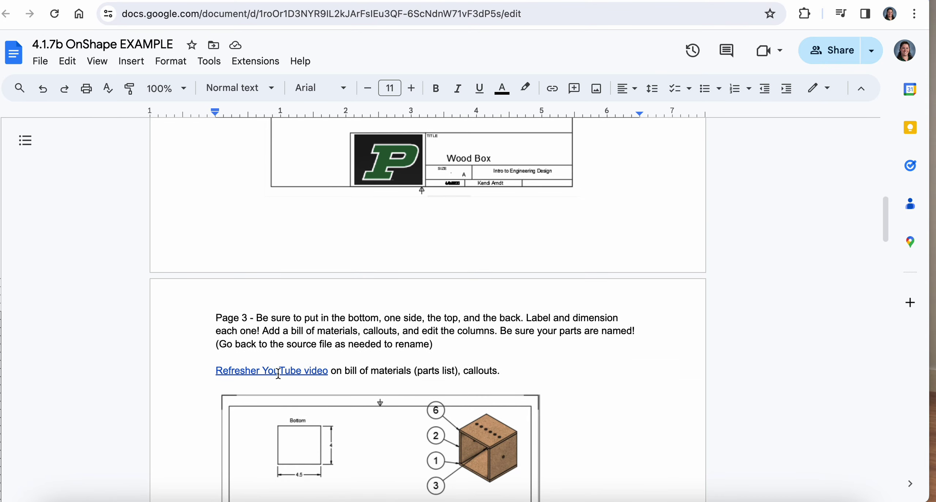
pyautogui.scroll(-6, 564, 347)
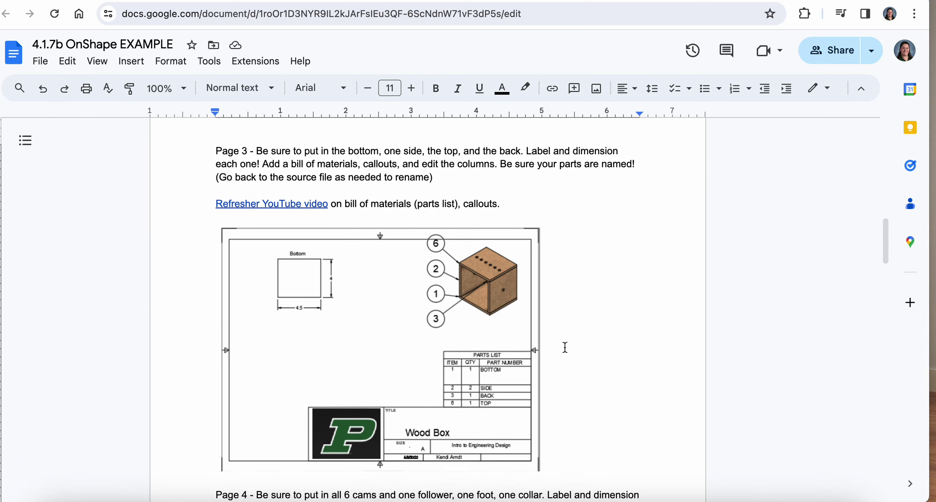
pyautogui.scroll(-20, 565, 346)
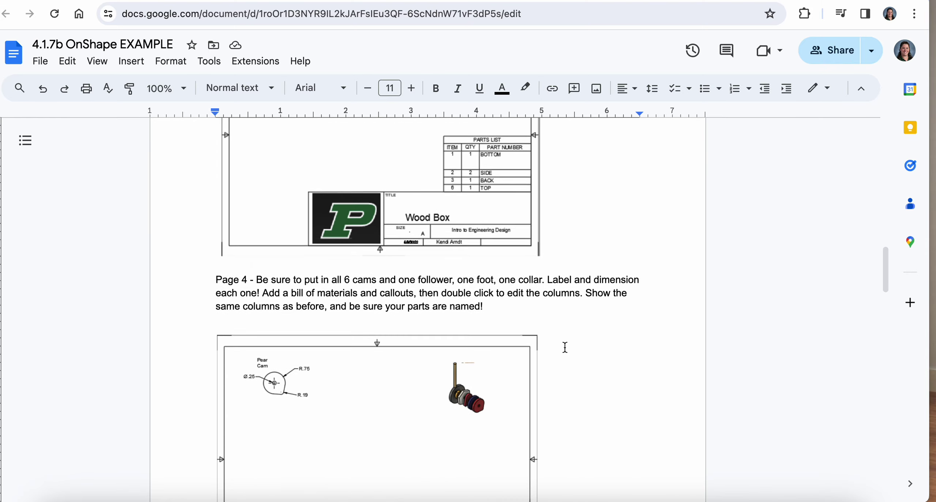
pyautogui.scroll(-10, 565, 347)
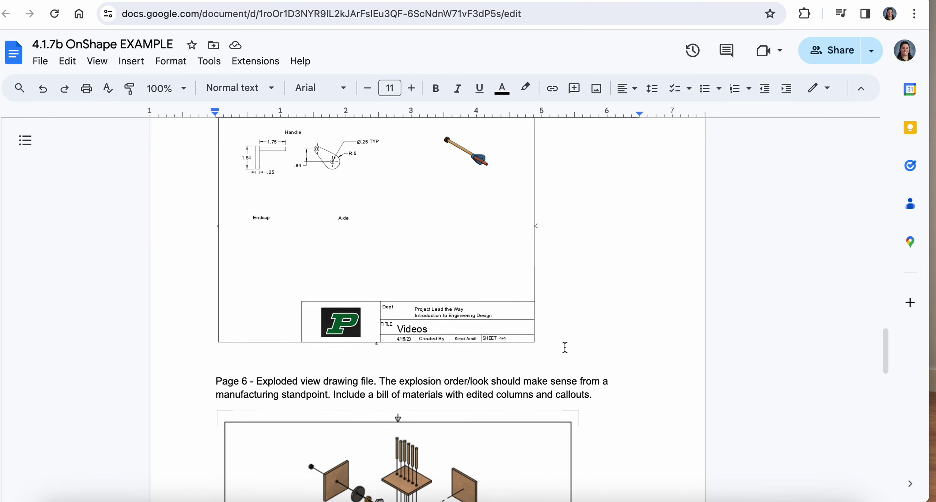
pyautogui.scroll(4, 565, 348)
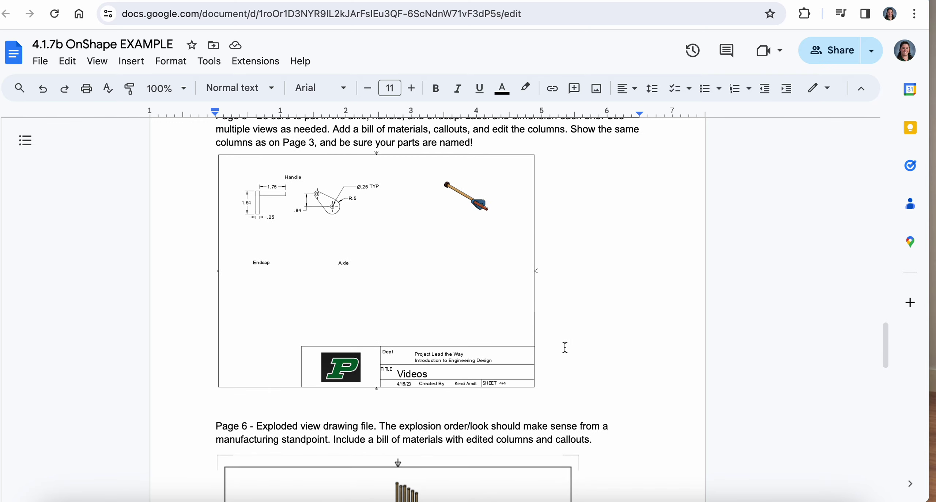
pyautogui.scroll(-6, 565, 347)
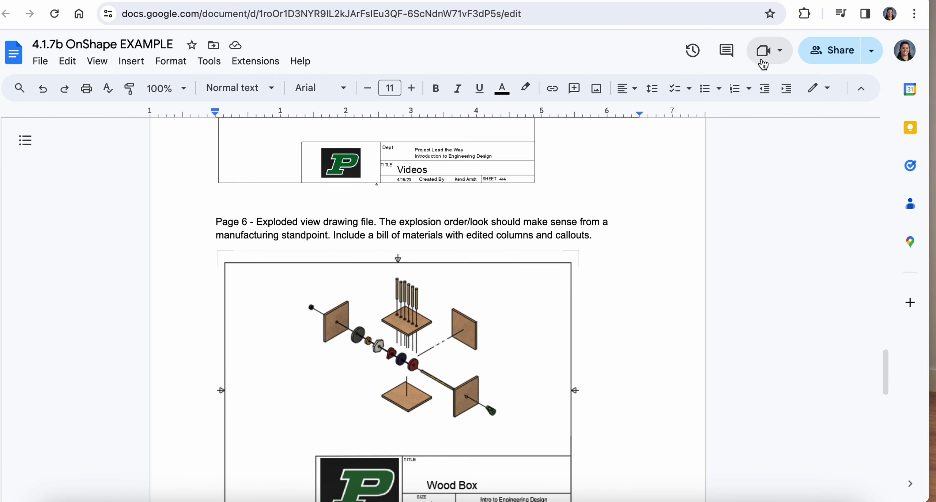